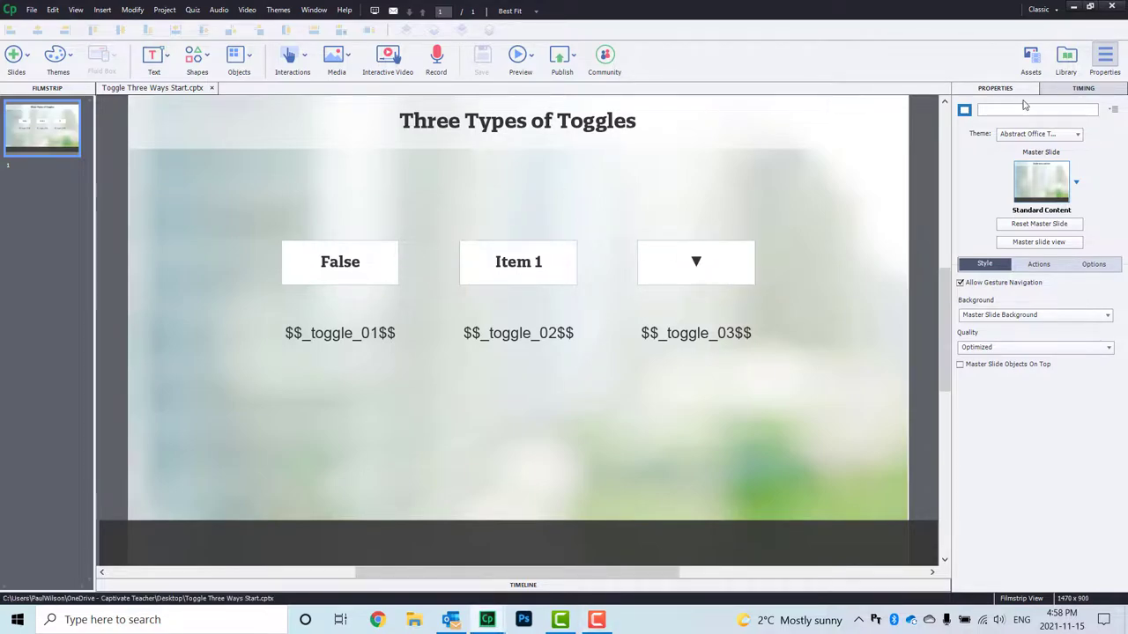
Examine the object states of the first, second and third toggle buttons
left_click(363, 256)
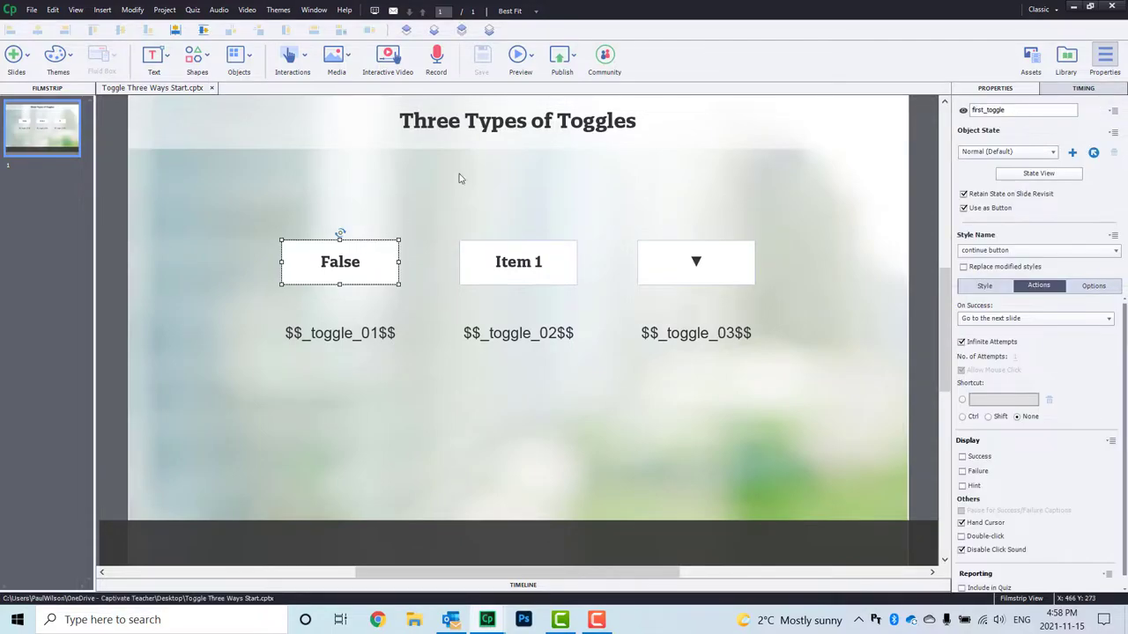
left_click(1054, 176)
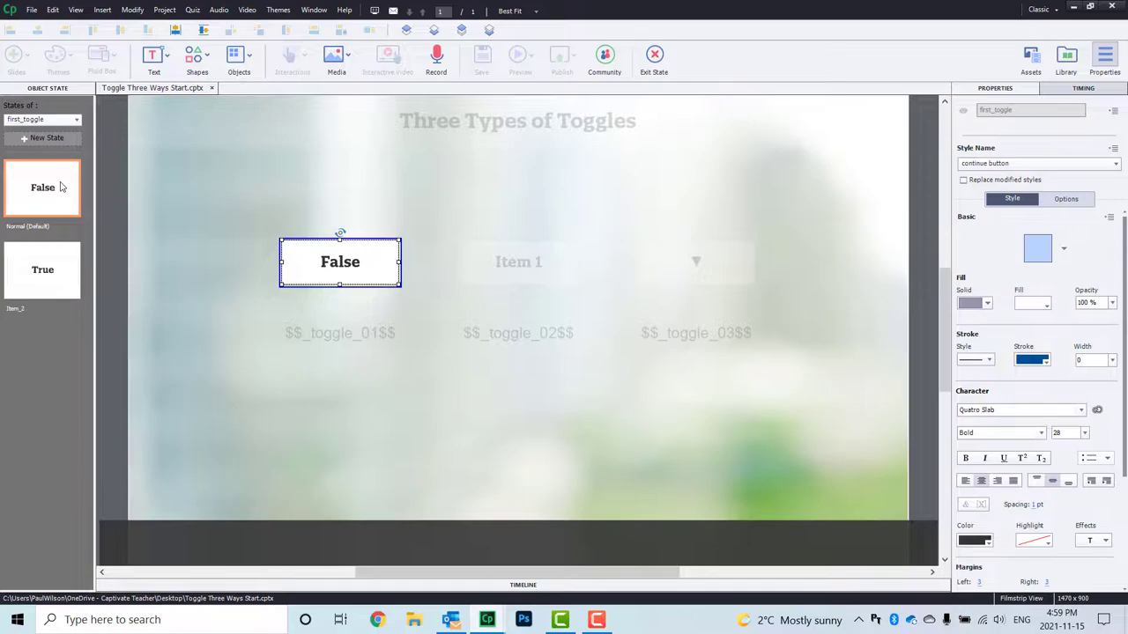
left_click(653, 60)
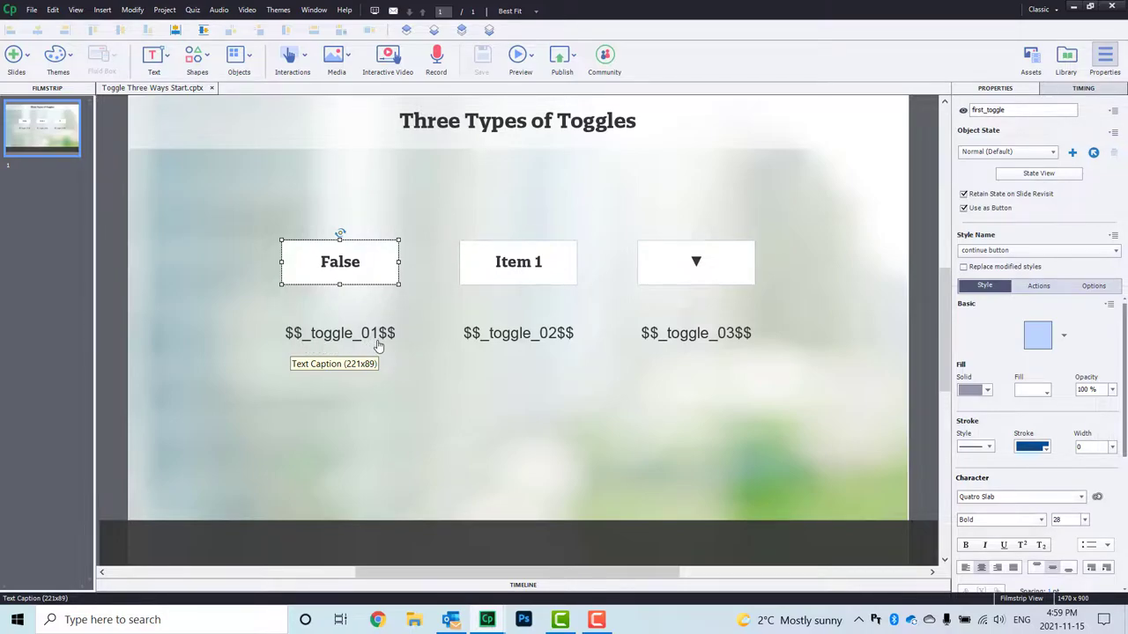
left_click(536, 273)
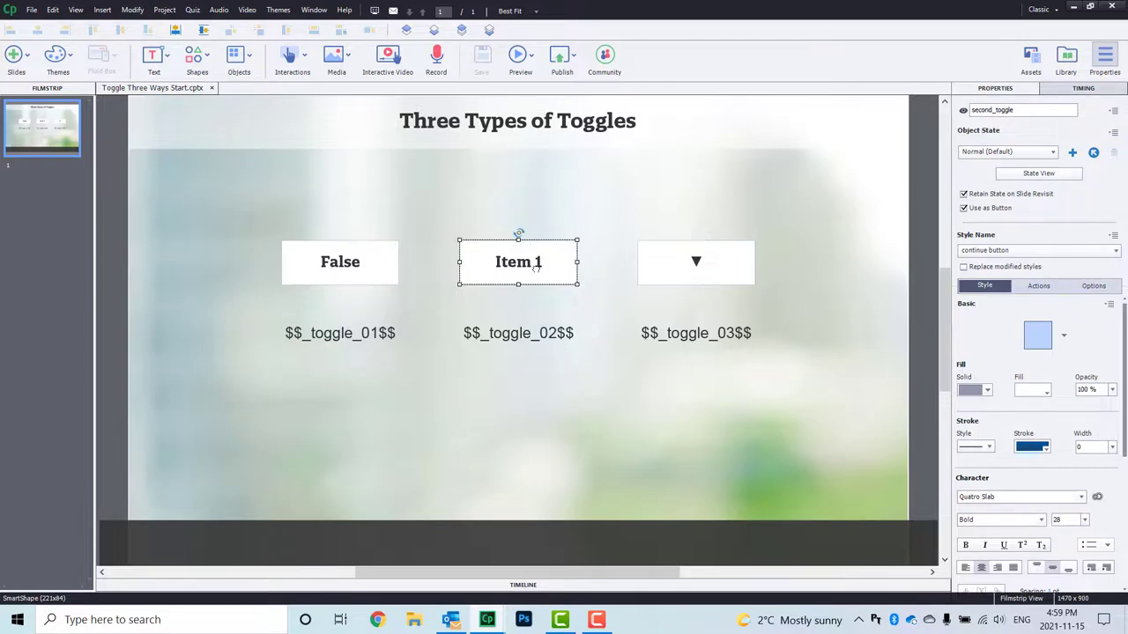
left_click(1038, 172)
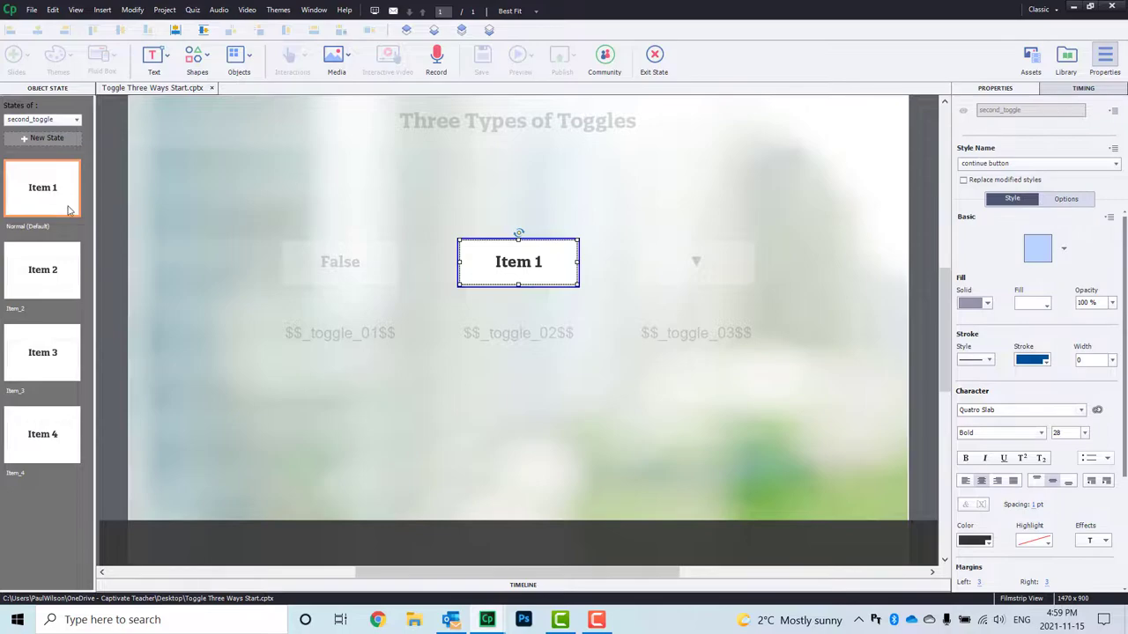
left_click(657, 56)
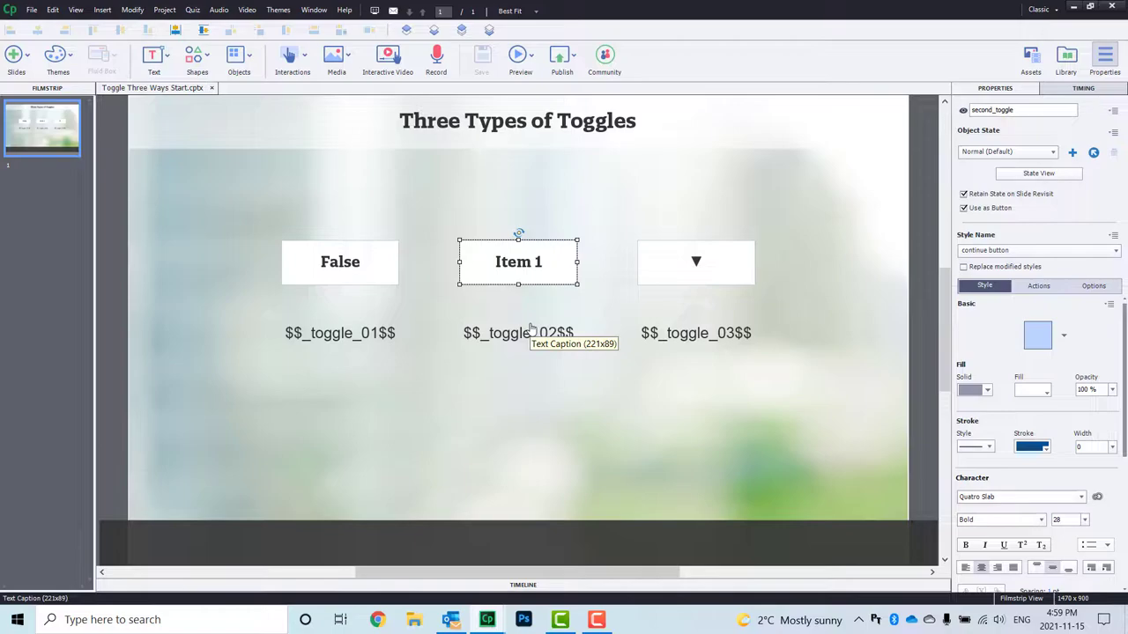
left_click(720, 267)
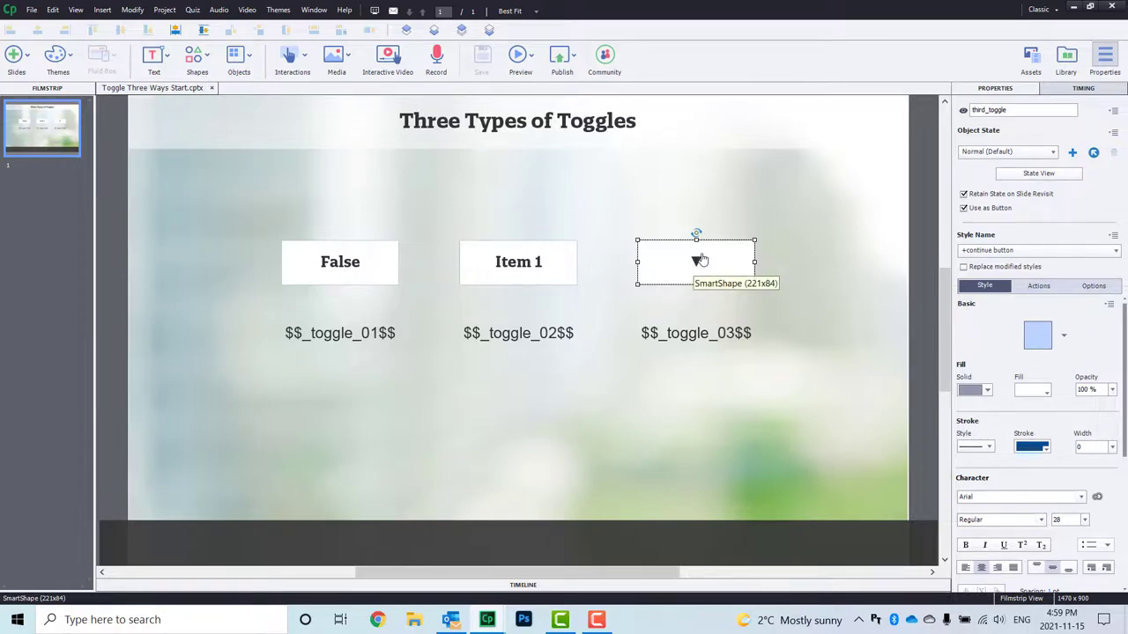
left_click(1039, 173)
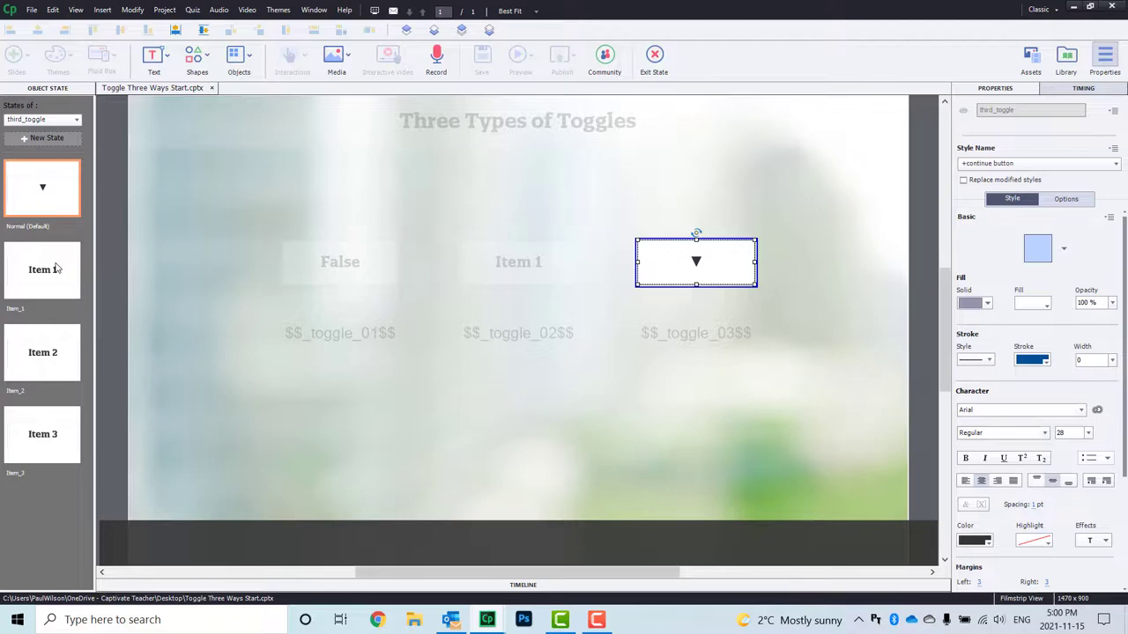
left_click(653, 56)
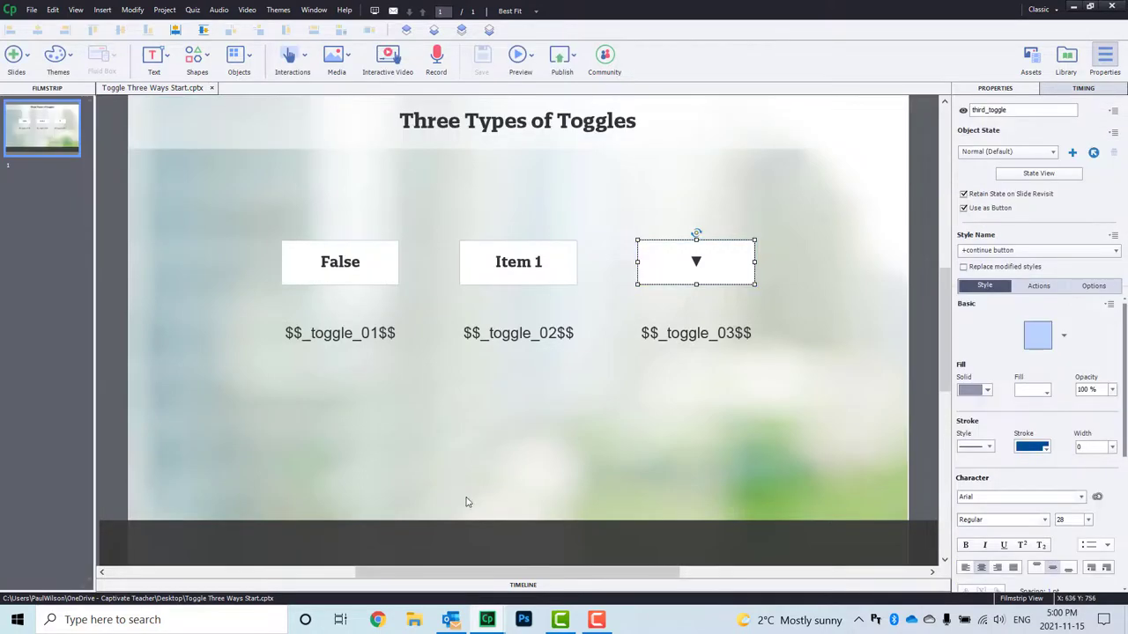
Create a blank advanced action named toggle_1 and make its first tab conditional
left_click(333, 269)
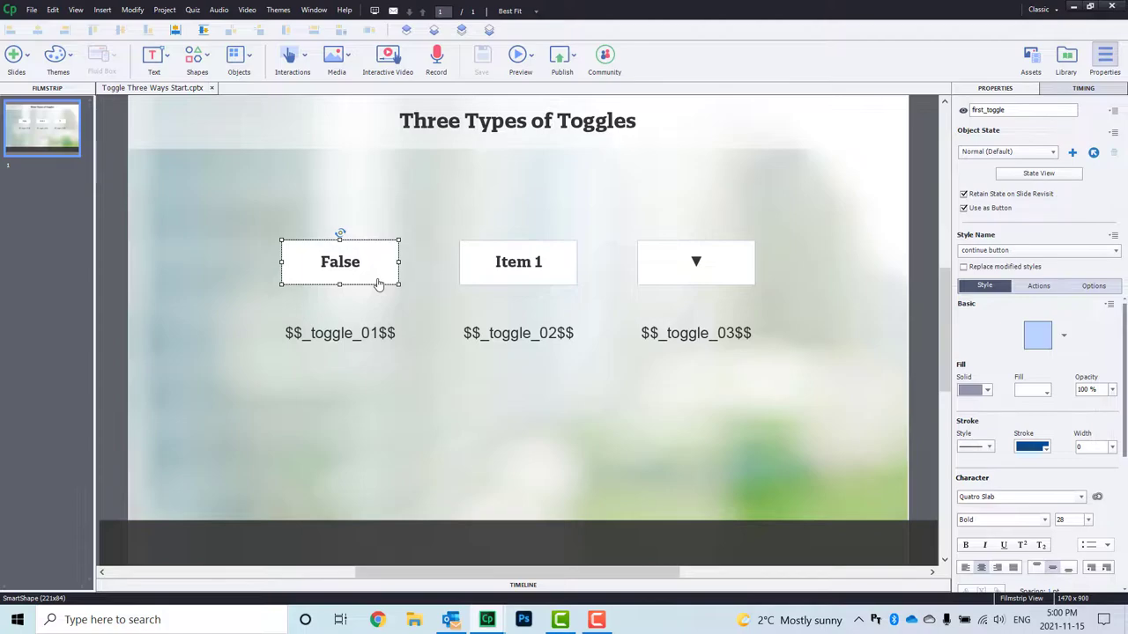
left_click(168, 12)
left_click(189, 24)
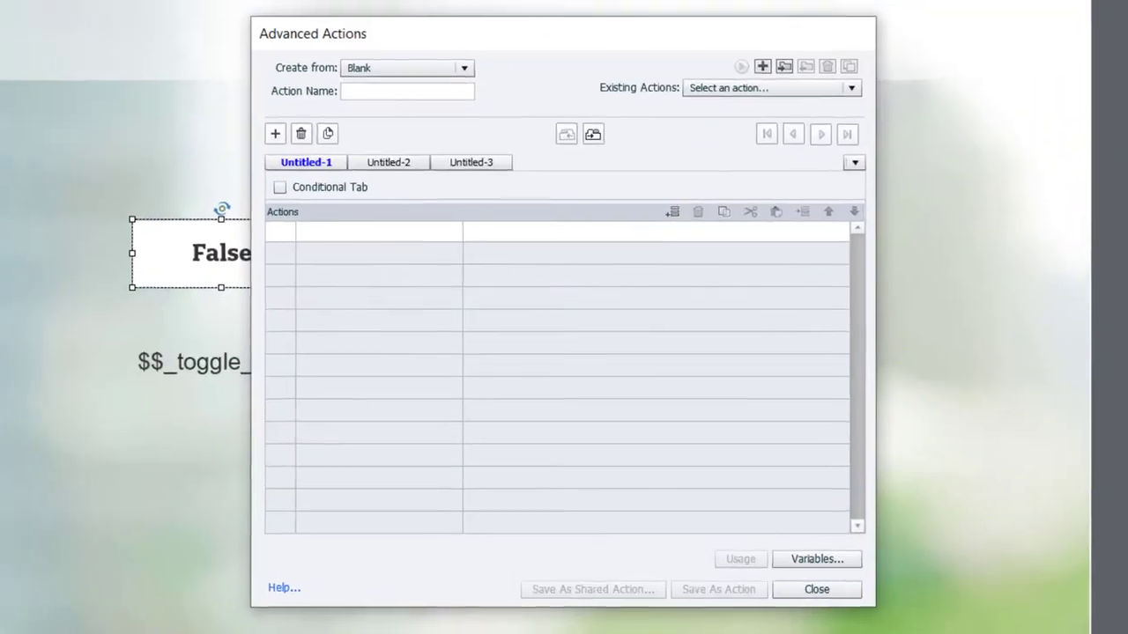
left_click(376, 90)
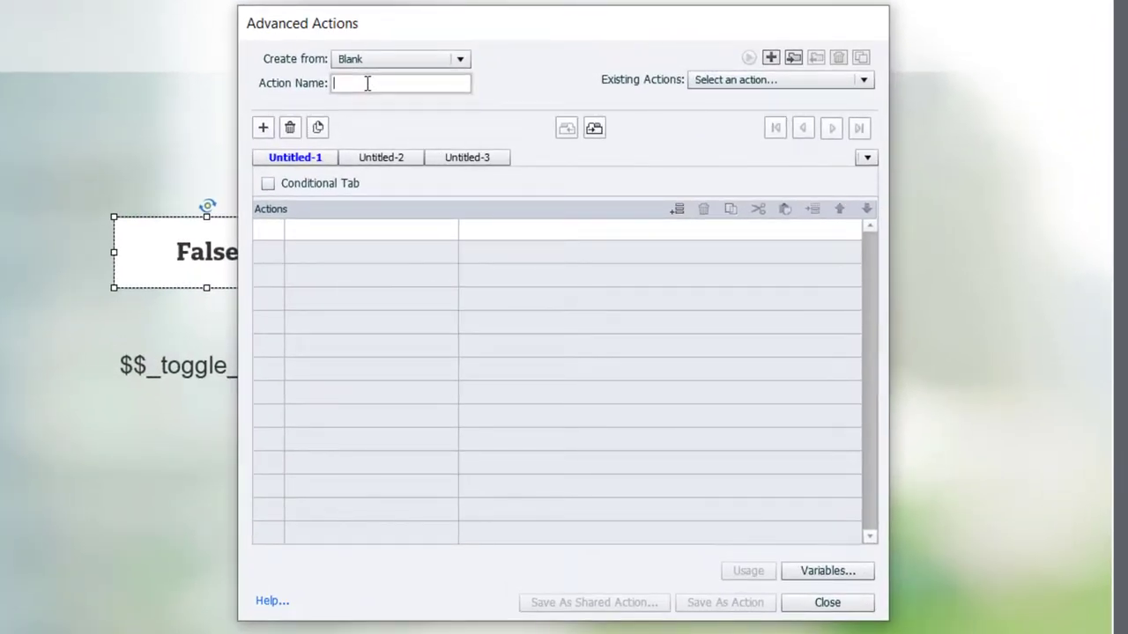
type("toggle_")
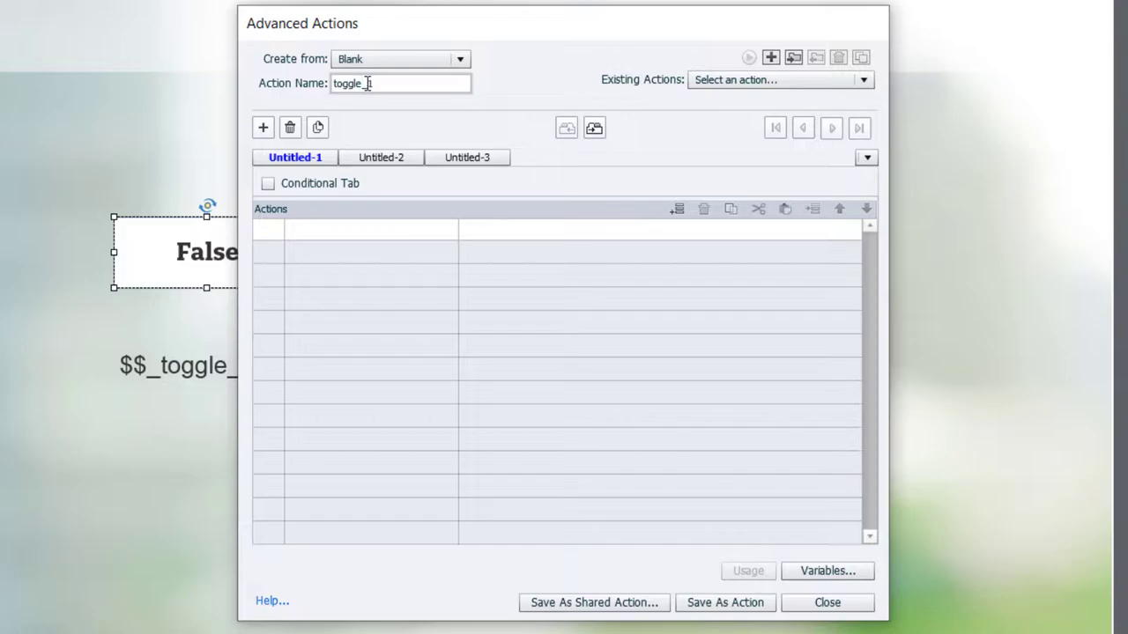
type("1")
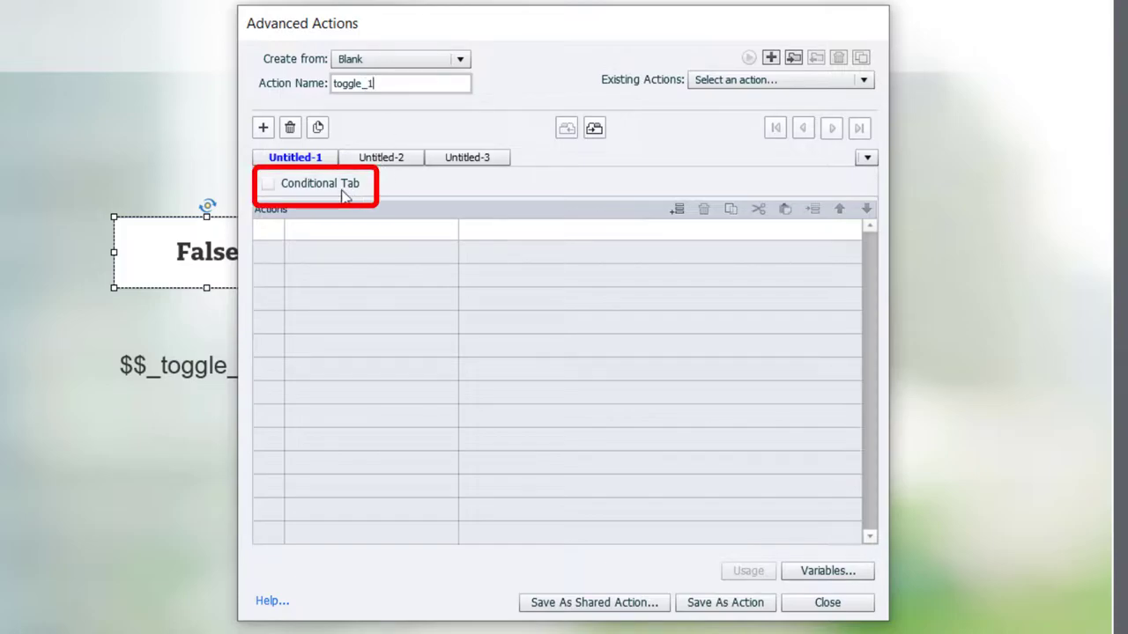
left_click(343, 187)
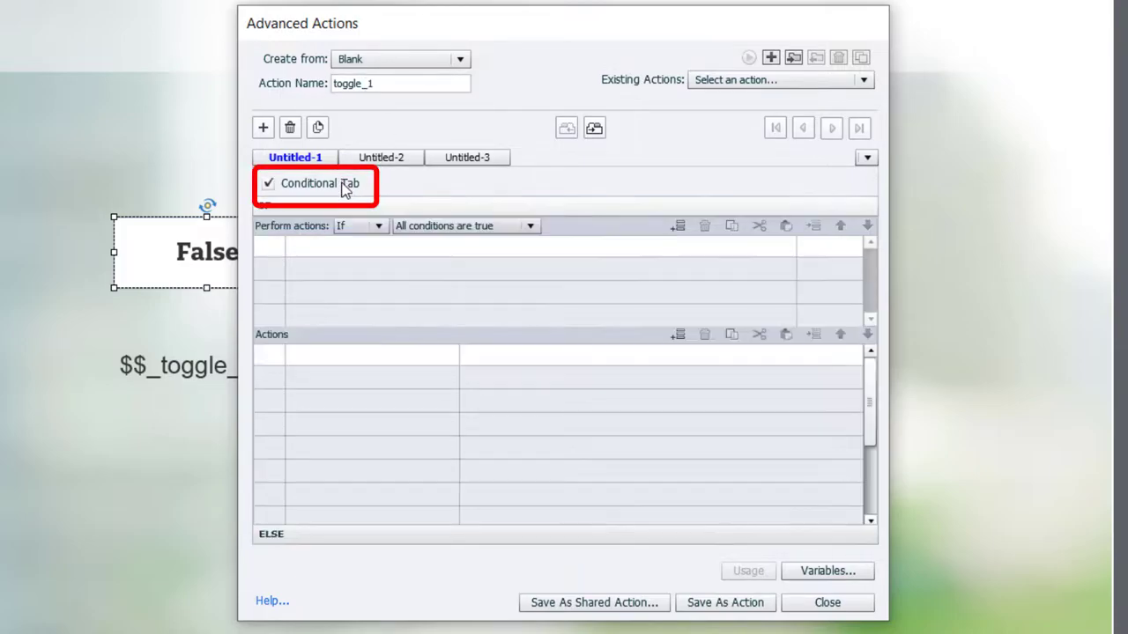
Set the IF condition to check that the variable _toggle_01 is equal to the literal 0
left_click(321, 251)
left_click(322, 248)
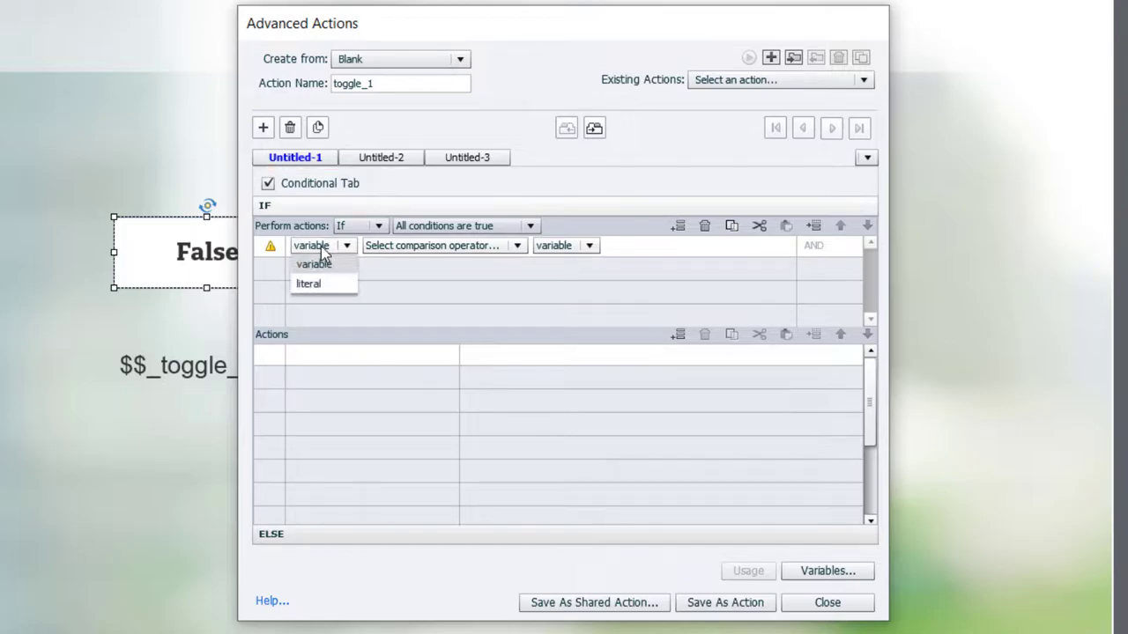
left_click(331, 264)
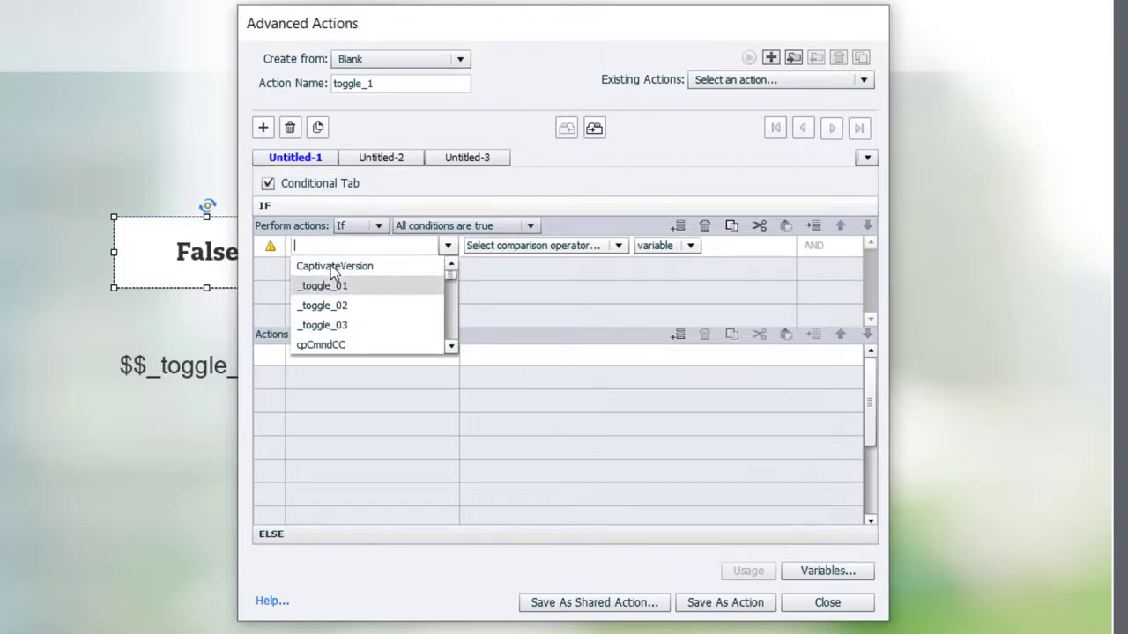
left_click(330, 267)
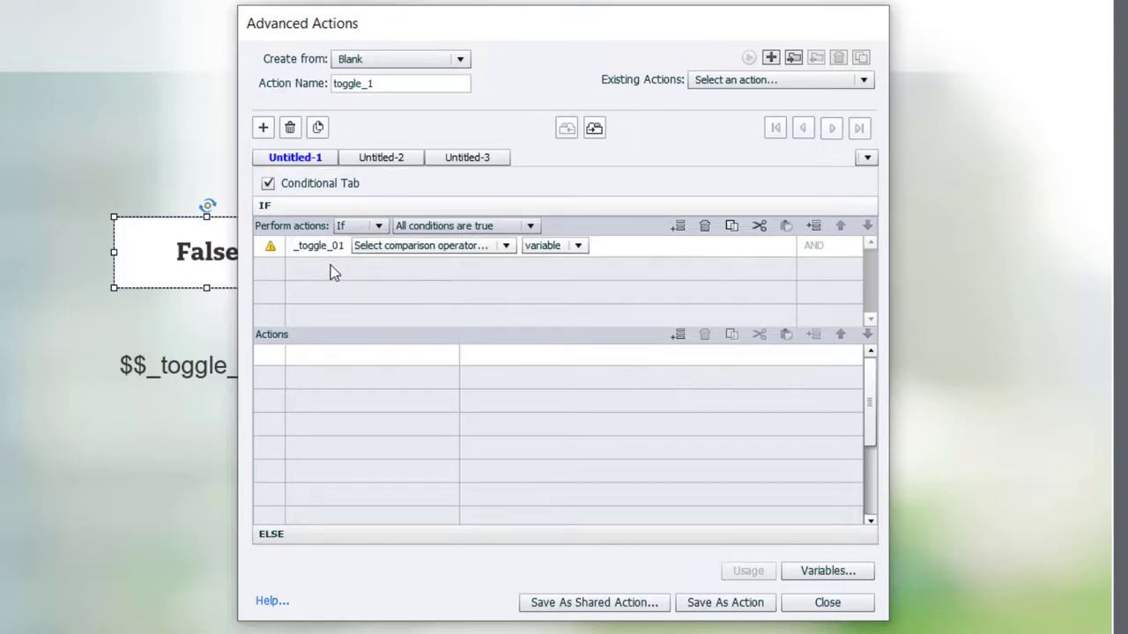
left_click(431, 247)
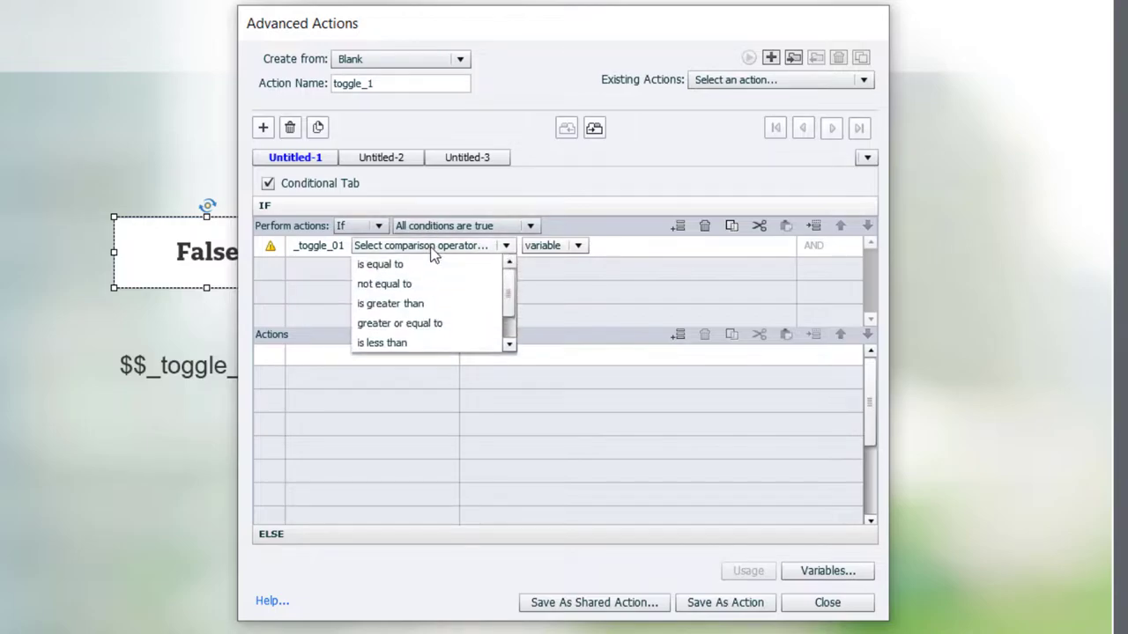
left_click(426, 261)
left_click(464, 247)
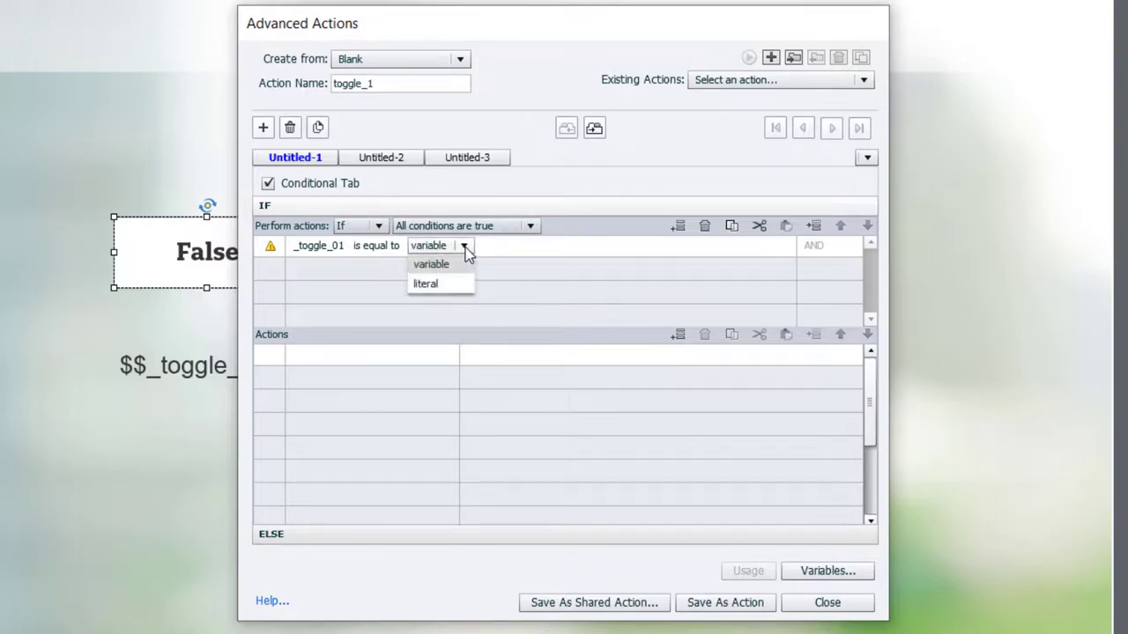
left_click(427, 284)
type("0")
key("Return")
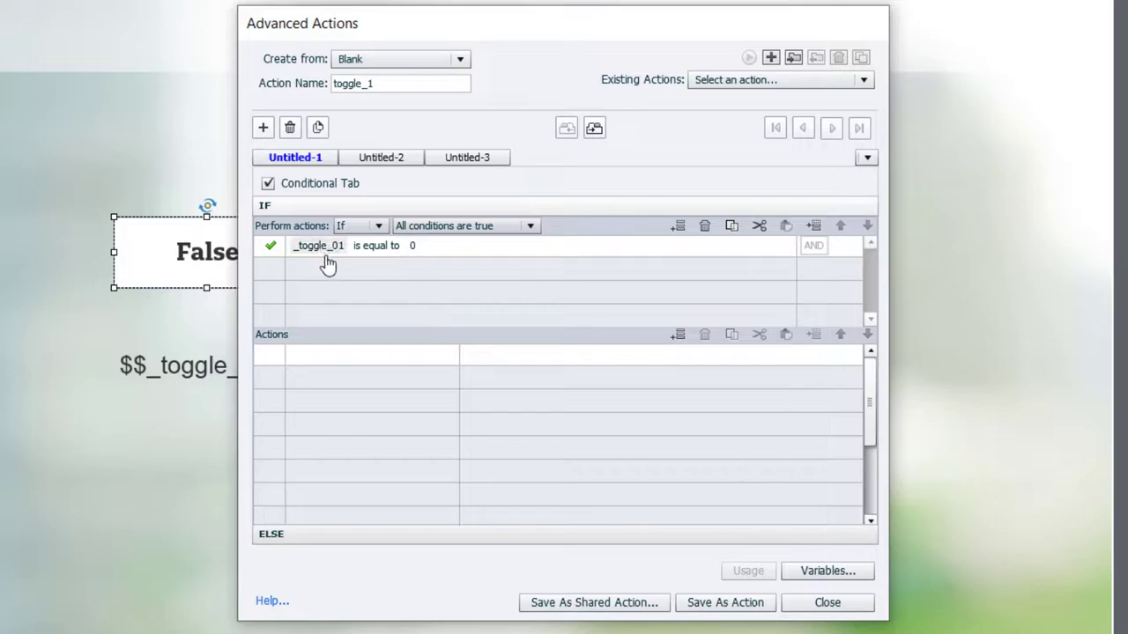
Add an IF action that assigns the variable _toggle_01 with the literal 1
left_click(315, 354)
scroll(319, 373, "down", 3)
left_click(320, 375)
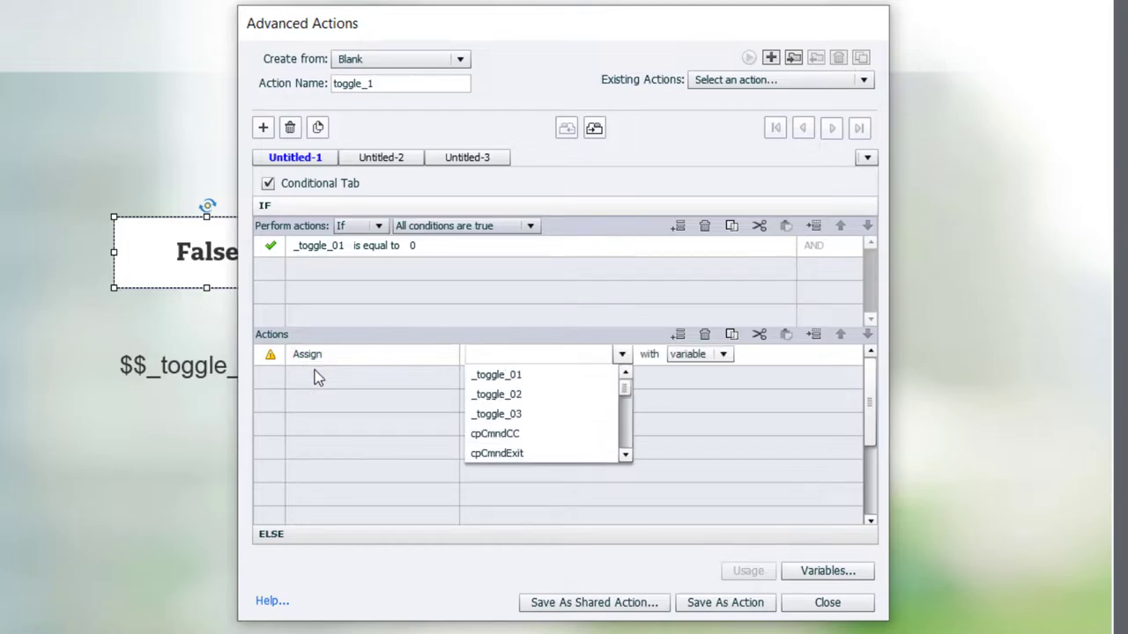
left_click(491, 375)
left_click(619, 354)
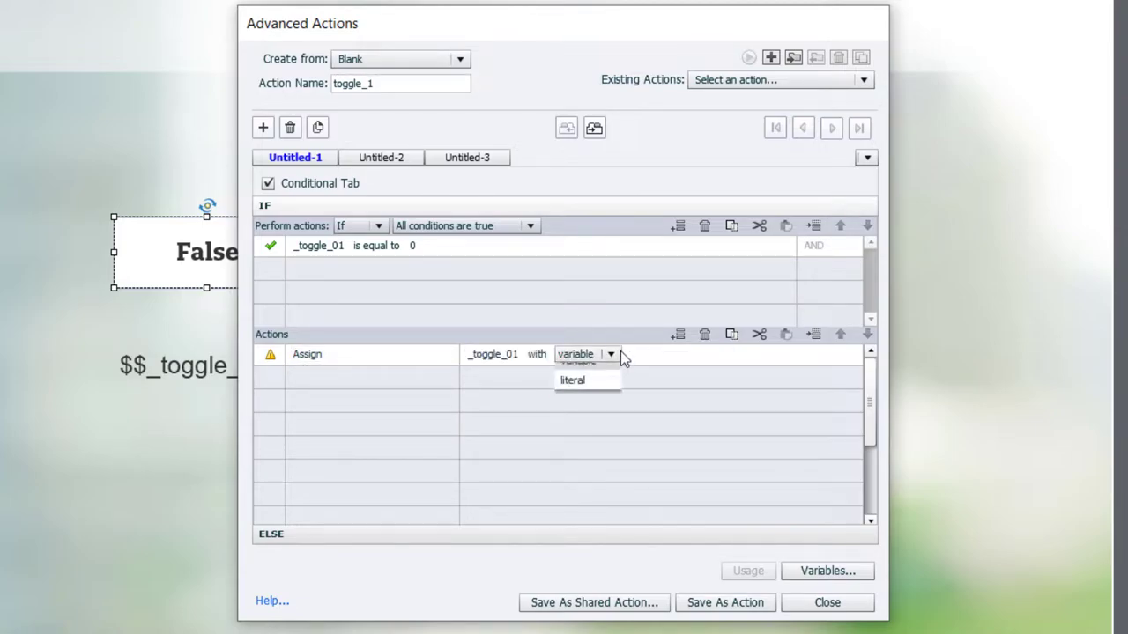
left_click(597, 394)
type("1")
key("Return")
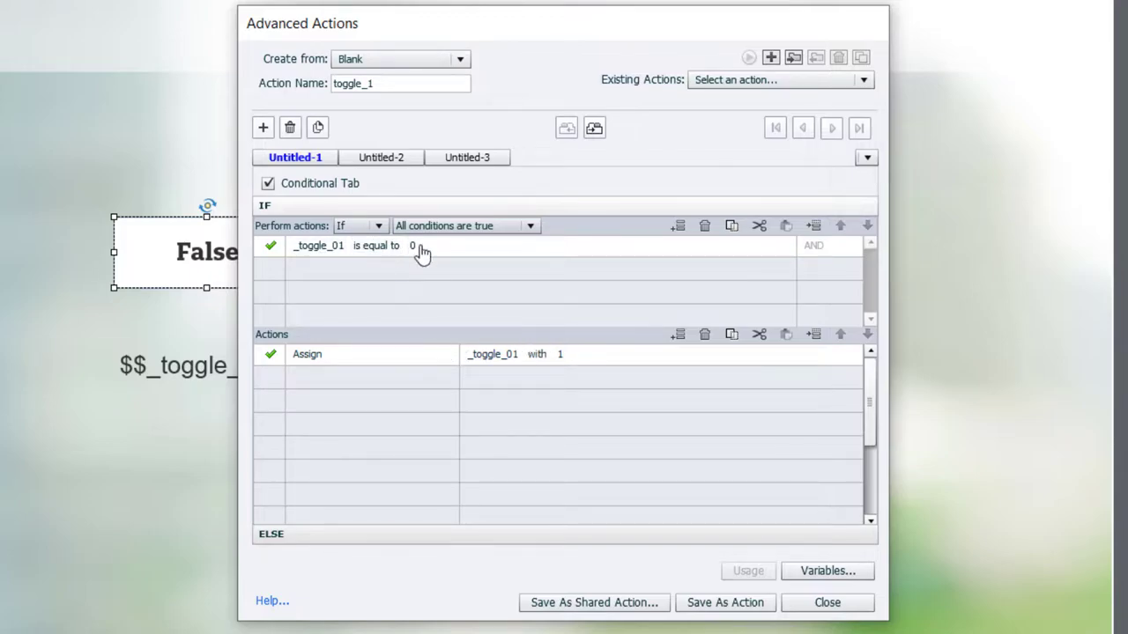
Add an ELSE action that assigns the variable _toggle_01 with the literal 0
left_click(305, 535)
double_click(315, 273)
scroll(314, 275, "down", 3)
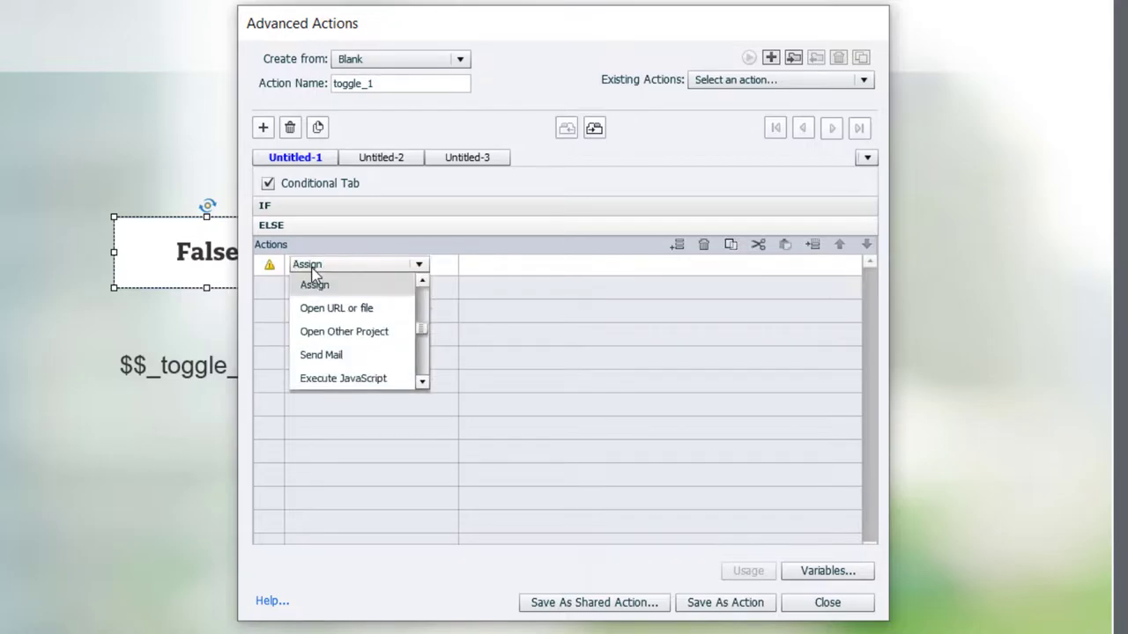
left_click(319, 285)
left_click(491, 284)
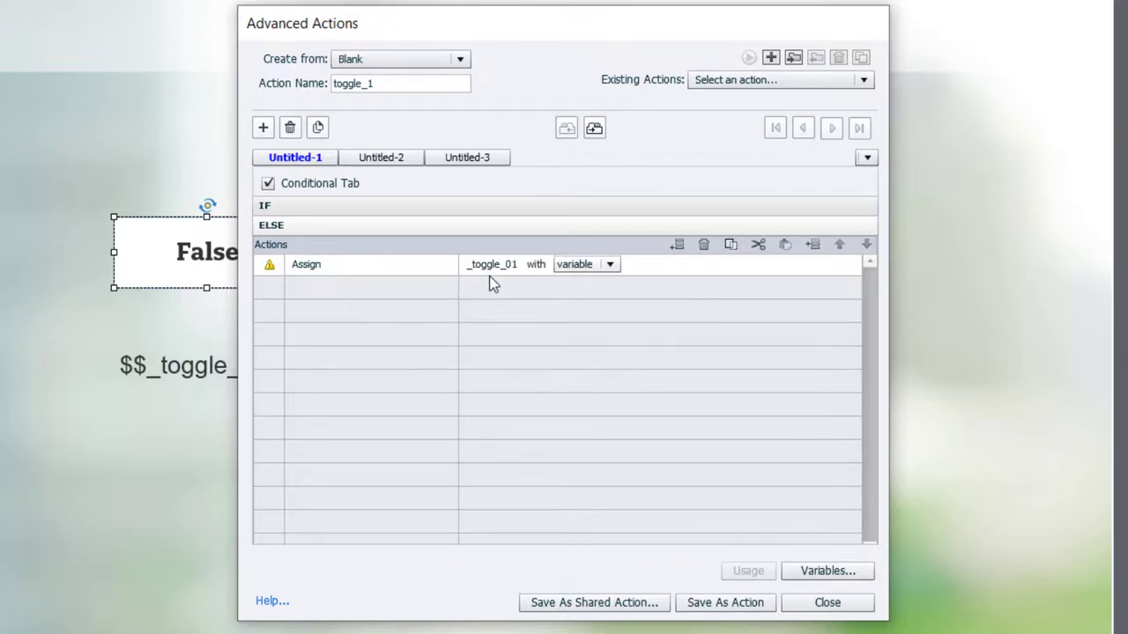
left_click(606, 266)
left_click(589, 302)
type("1")
key("Return")
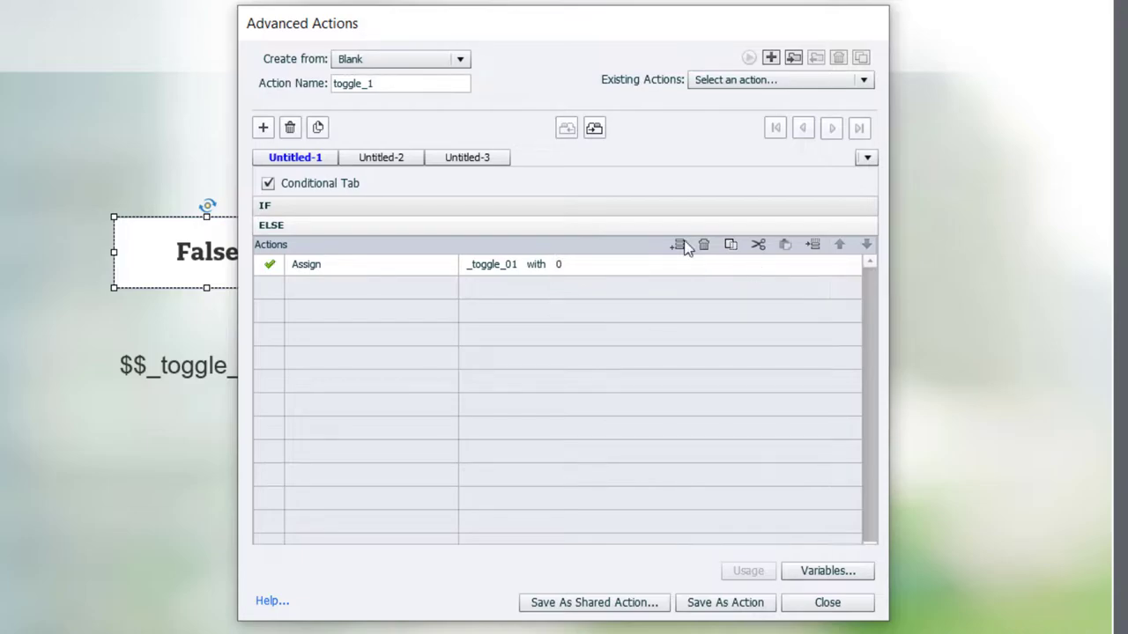
Add an IF action to toggle_1 that changes the state of first_toggle to Item_2
left_click(417, 208)
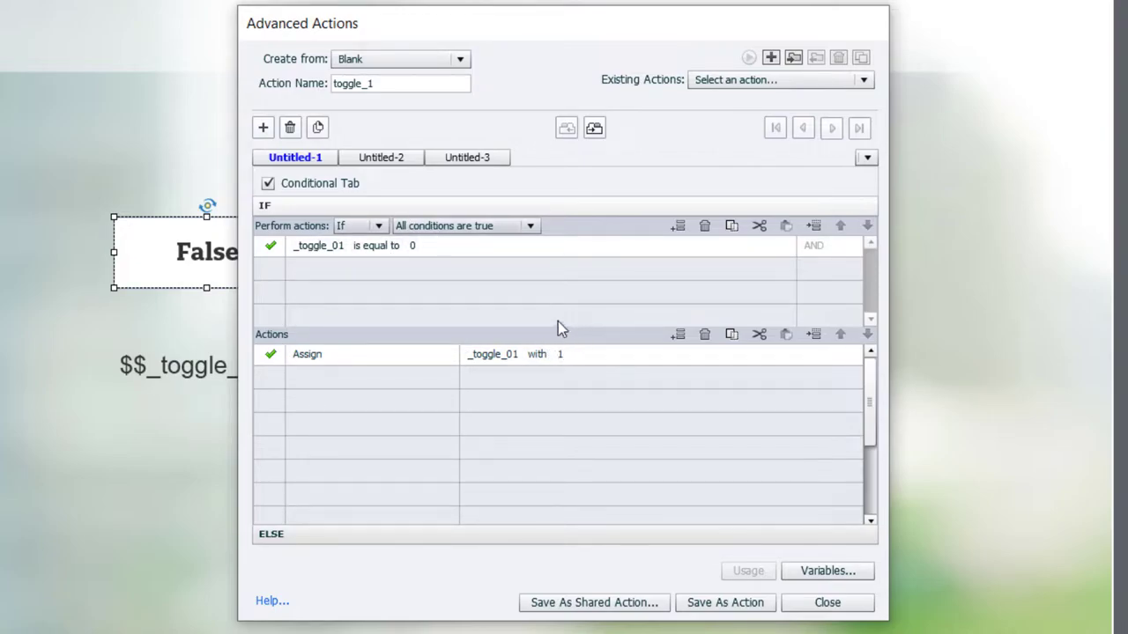
left_click(453, 533)
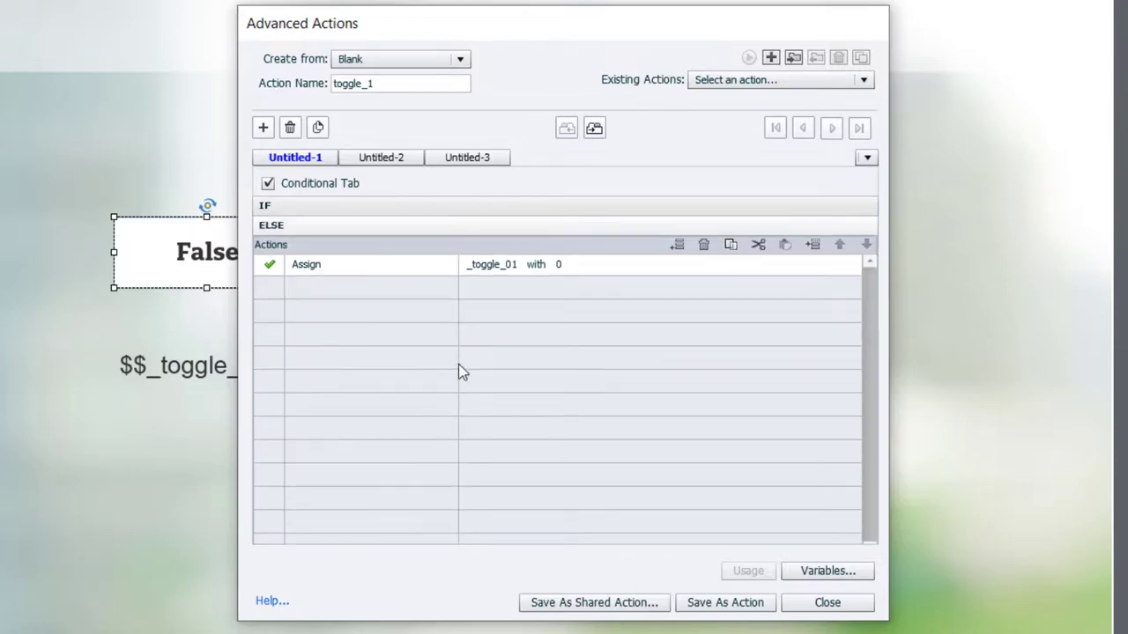
left_click(554, 208)
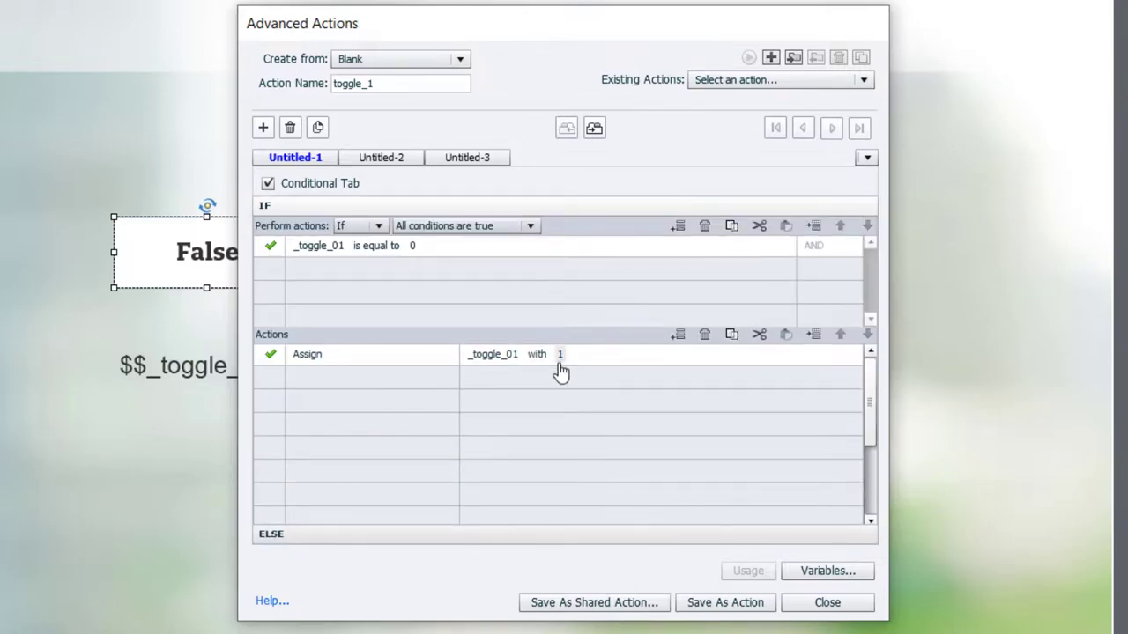
left_click(544, 534)
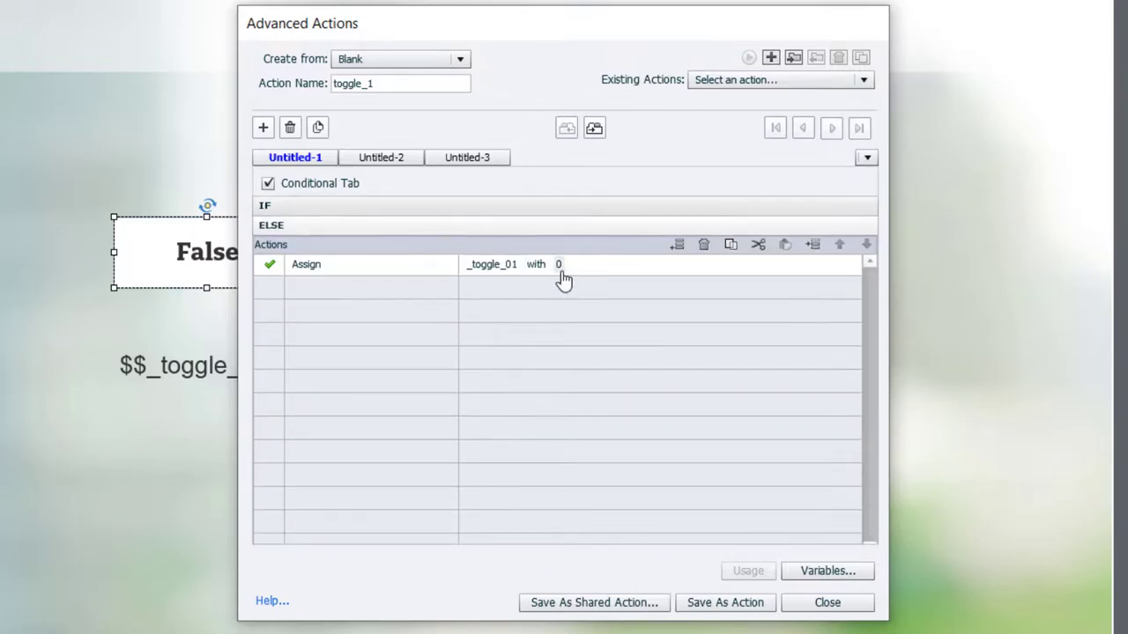
left_click(569, 208)
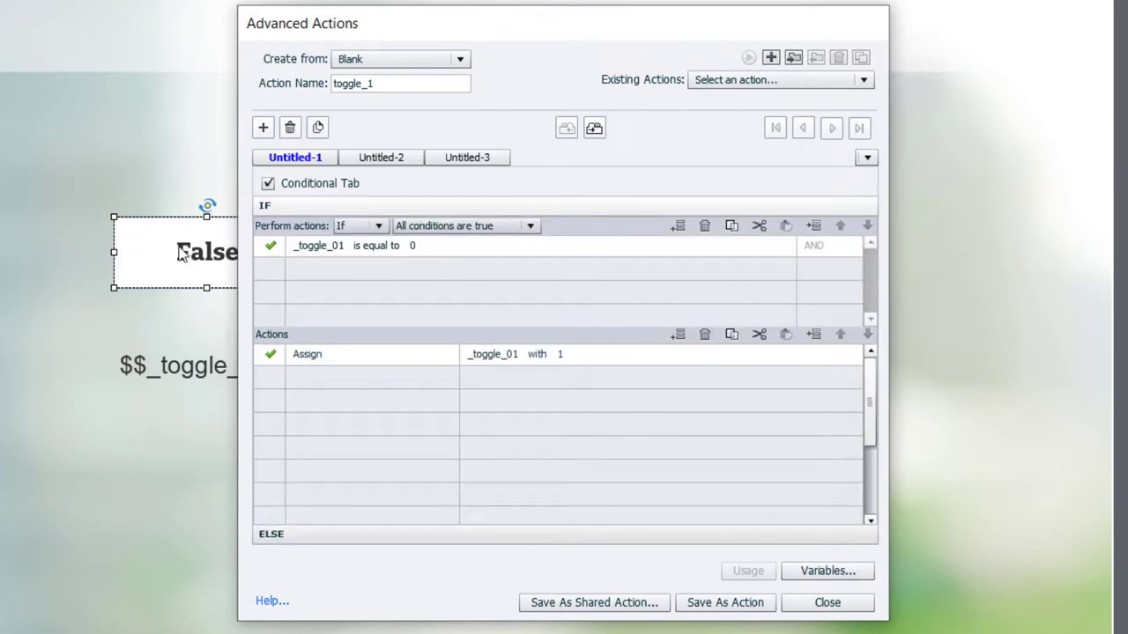
left_click(324, 381)
key("c")
key("h")
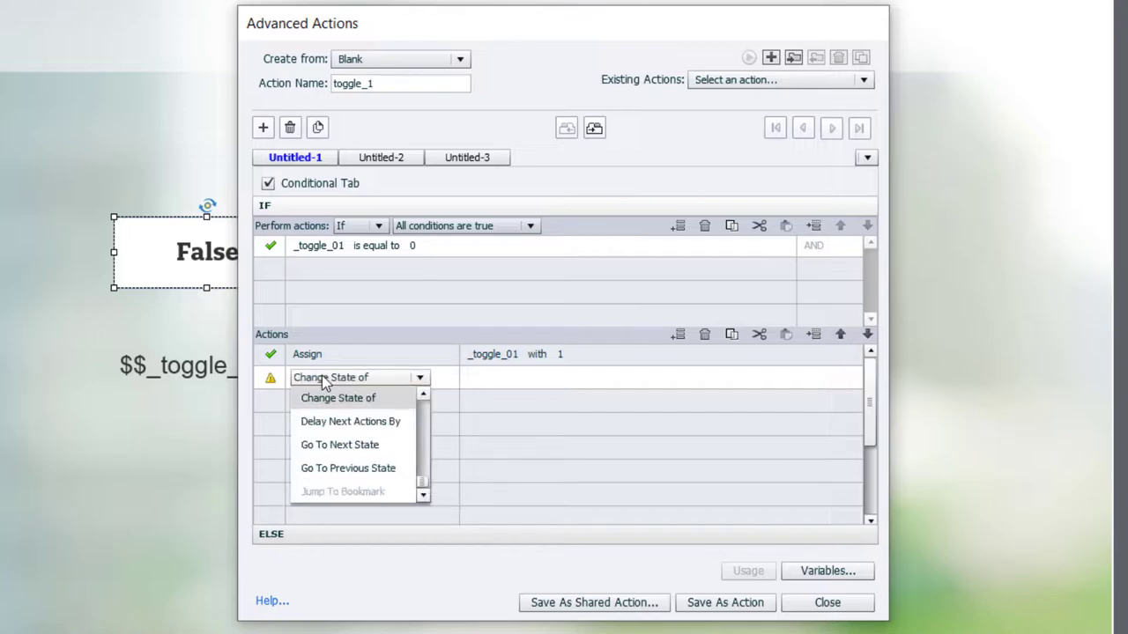
left_click(327, 404)
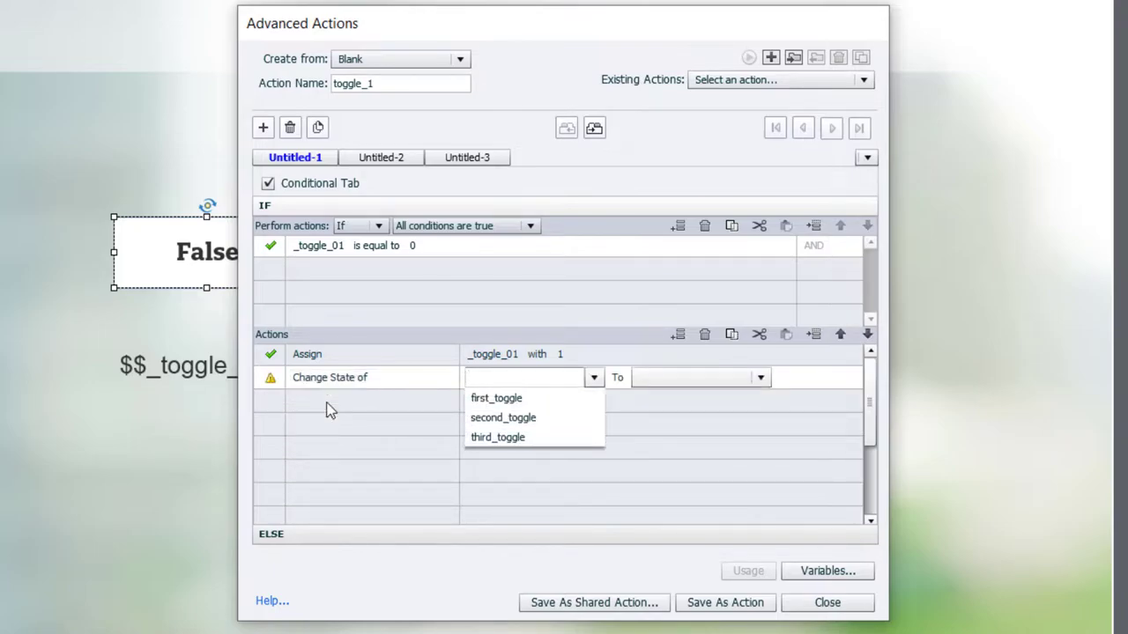
left_click(523, 404)
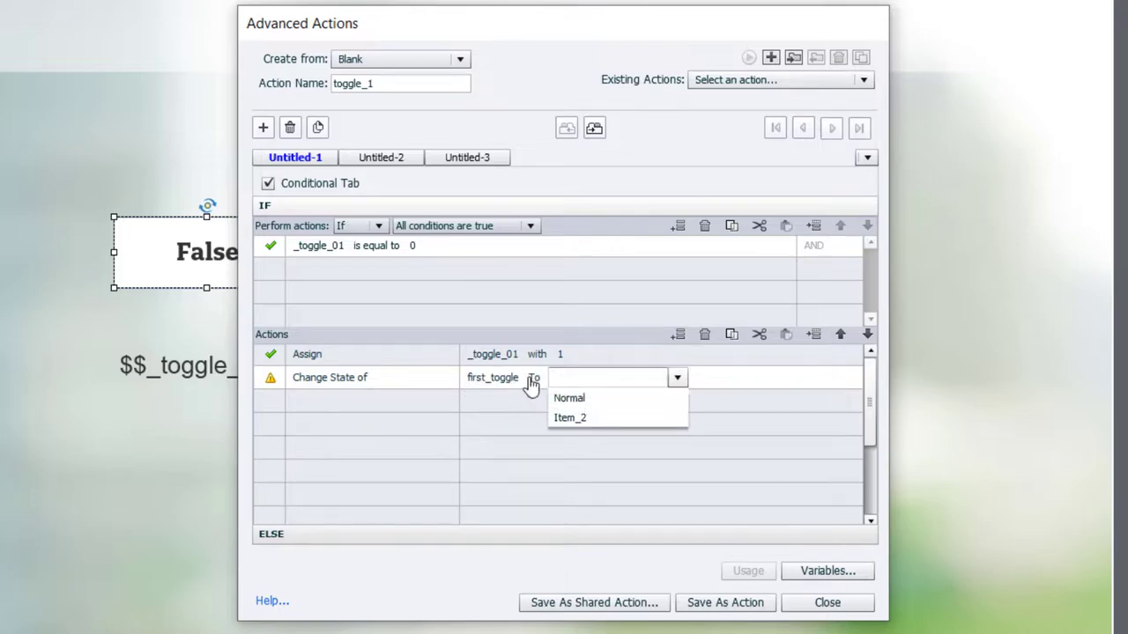
left_click(583, 419)
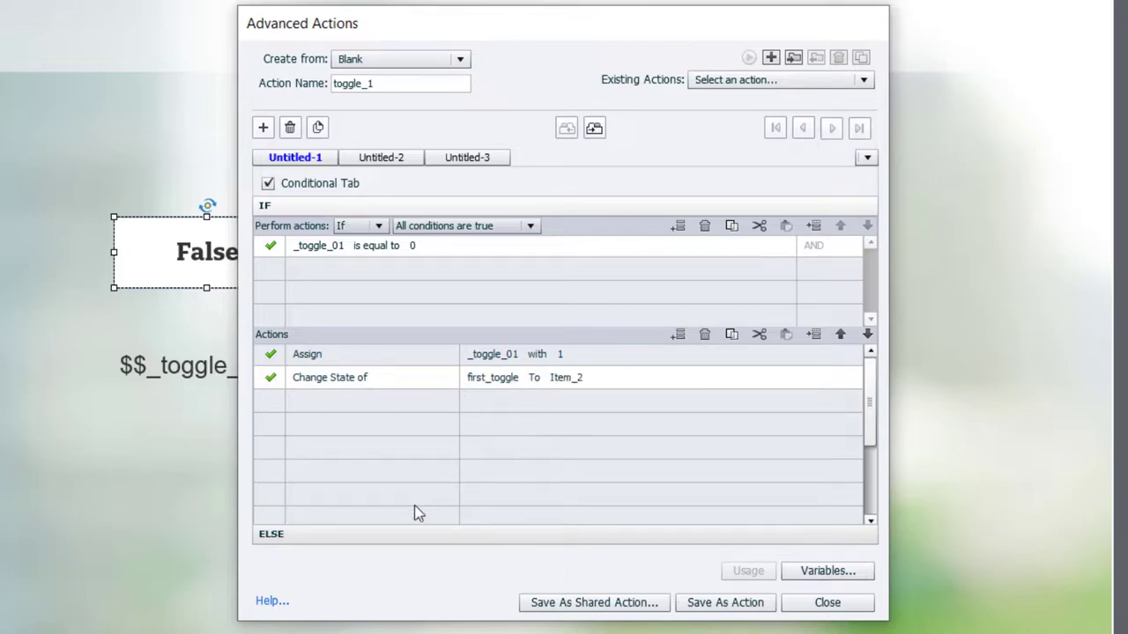
Add an ELSE action to toggle_1 that changes the state of first_toggle to Normal
left_click(332, 538)
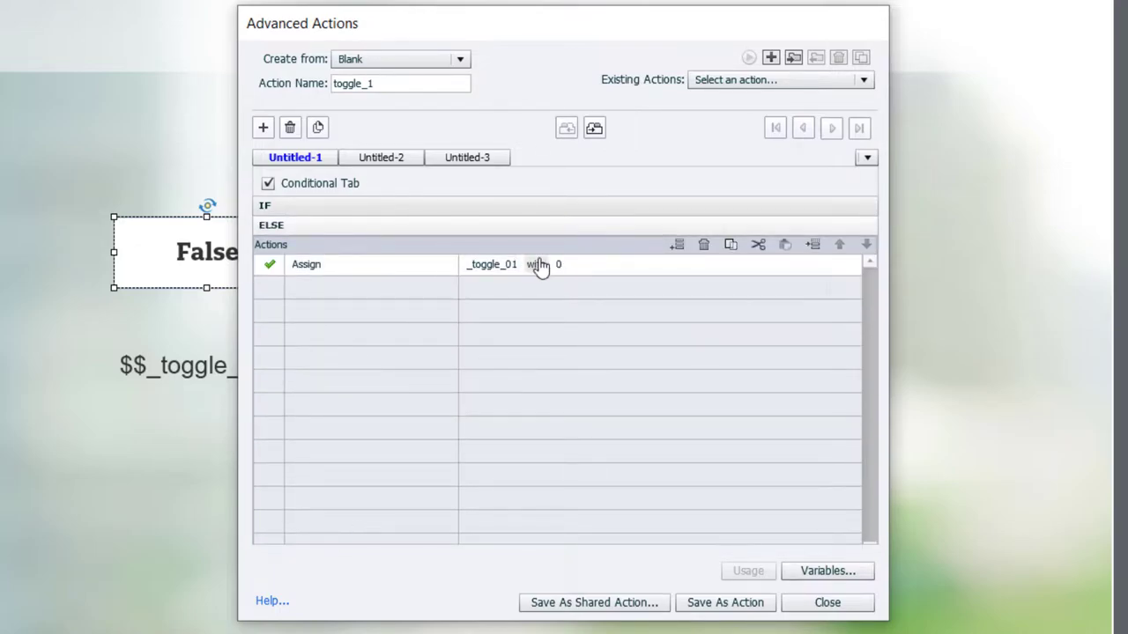
double_click(313, 295)
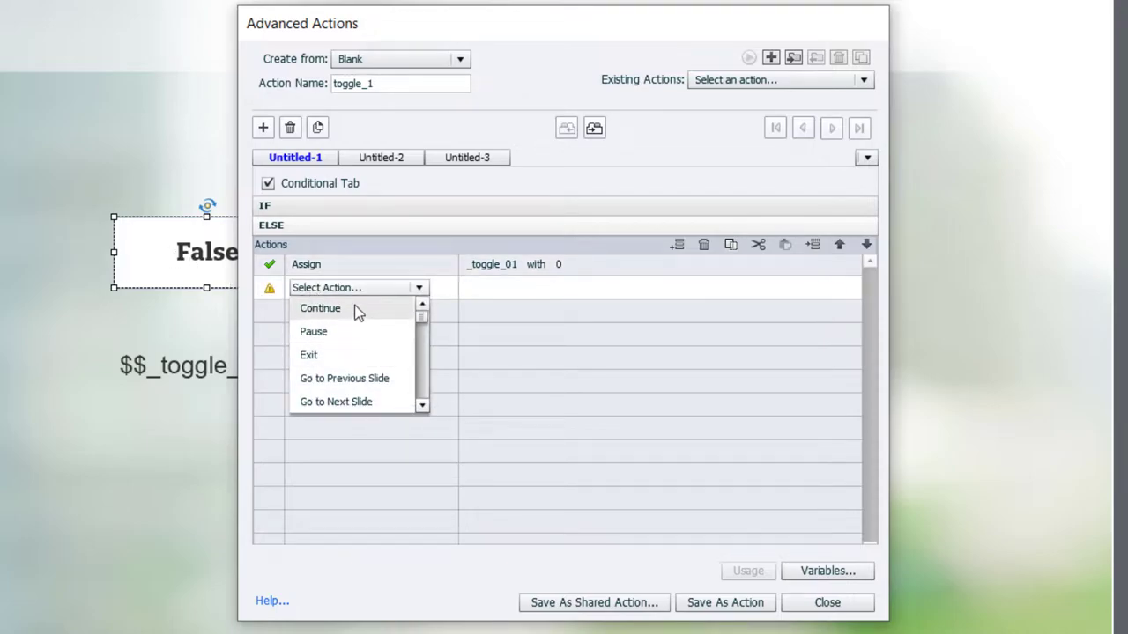
key("c")
key("c")
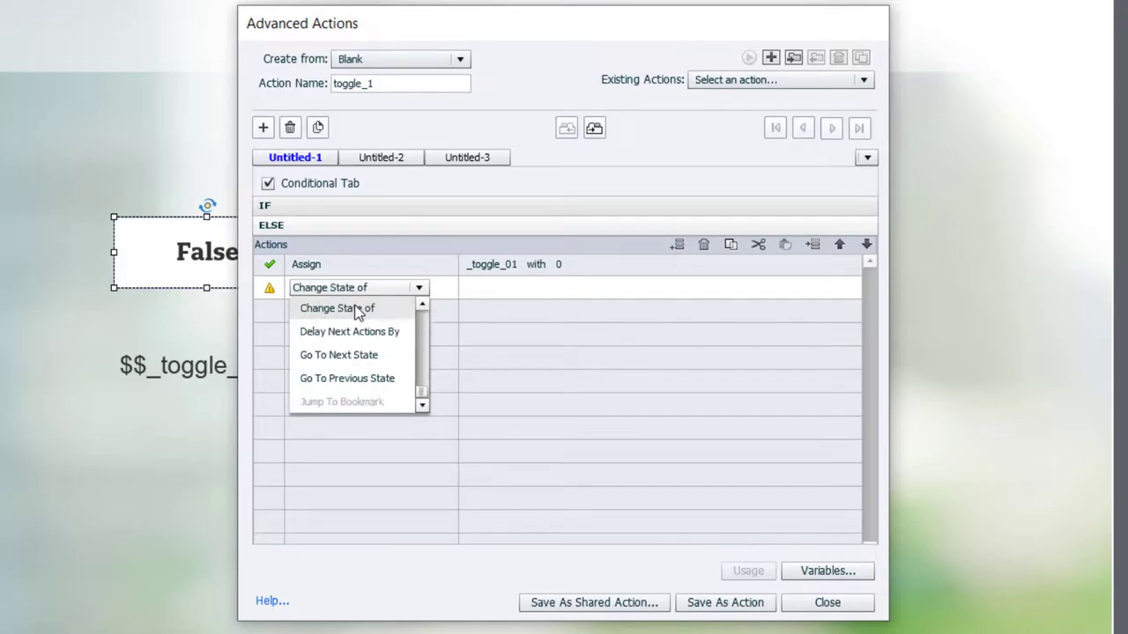
left_click(356, 310)
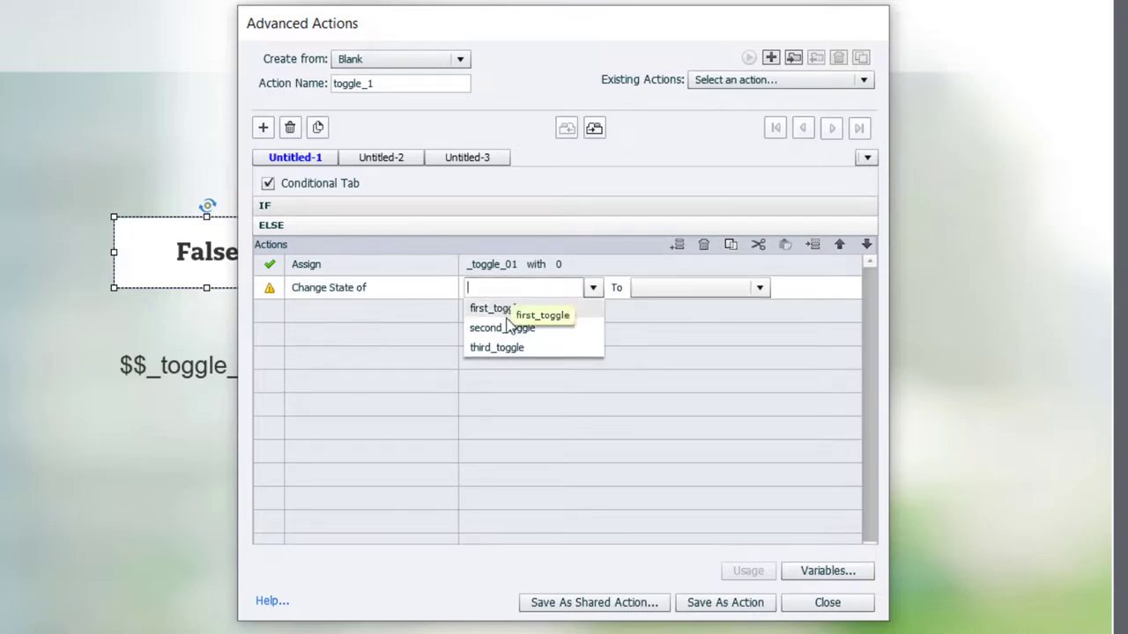
left_click(505, 310)
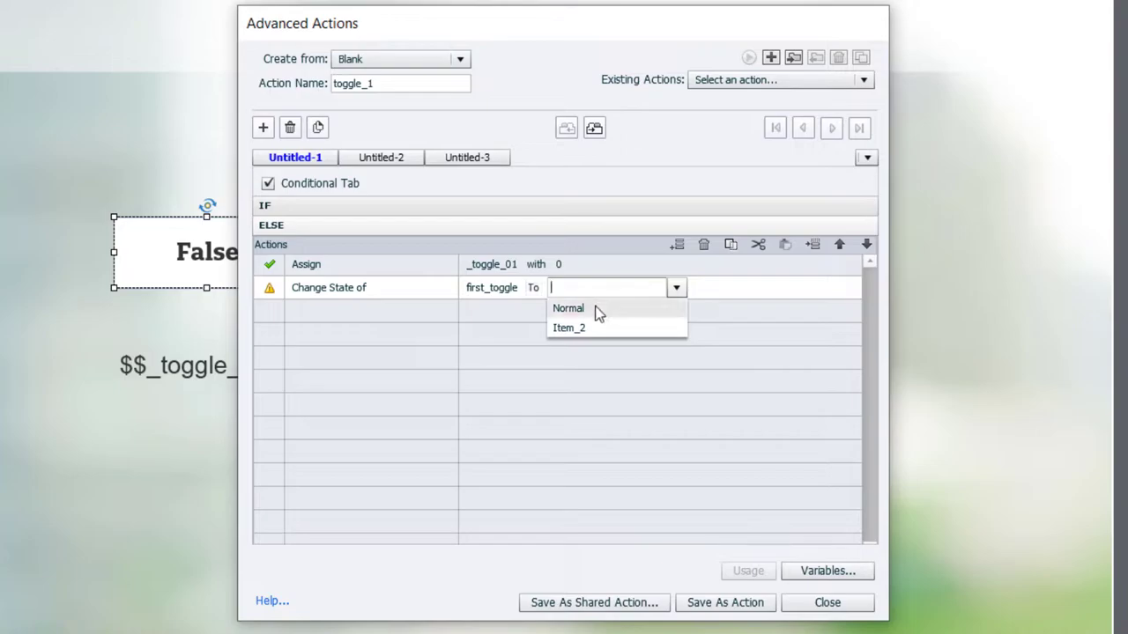
left_click(598, 311)
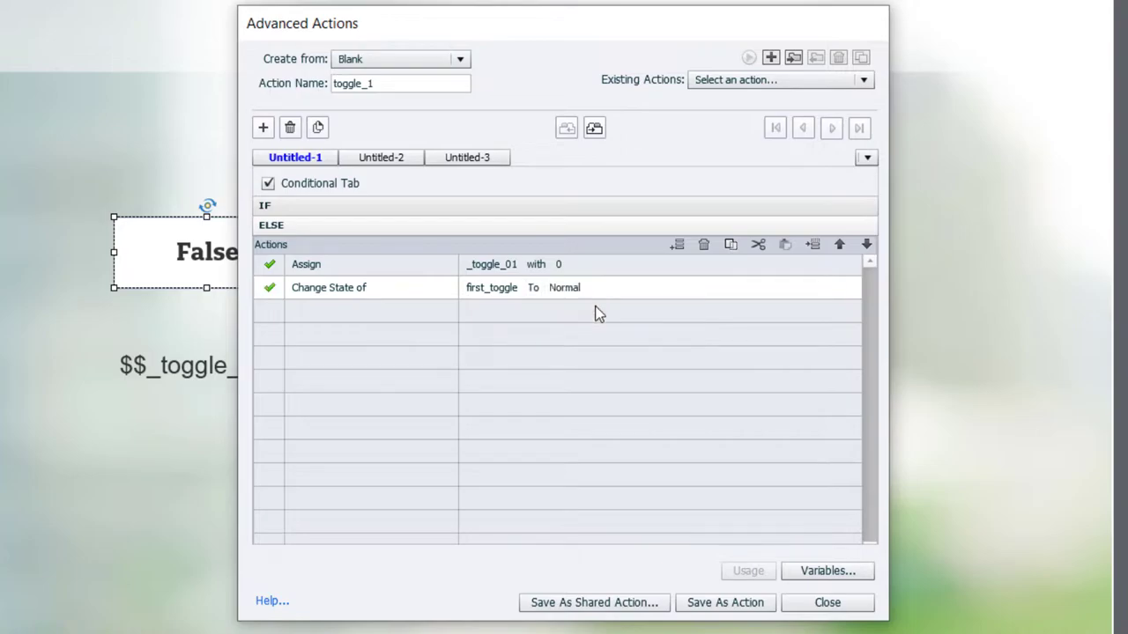
Save toggle_1 as an advanced action and close the Advanced Actions dialog
left_click(725, 603)
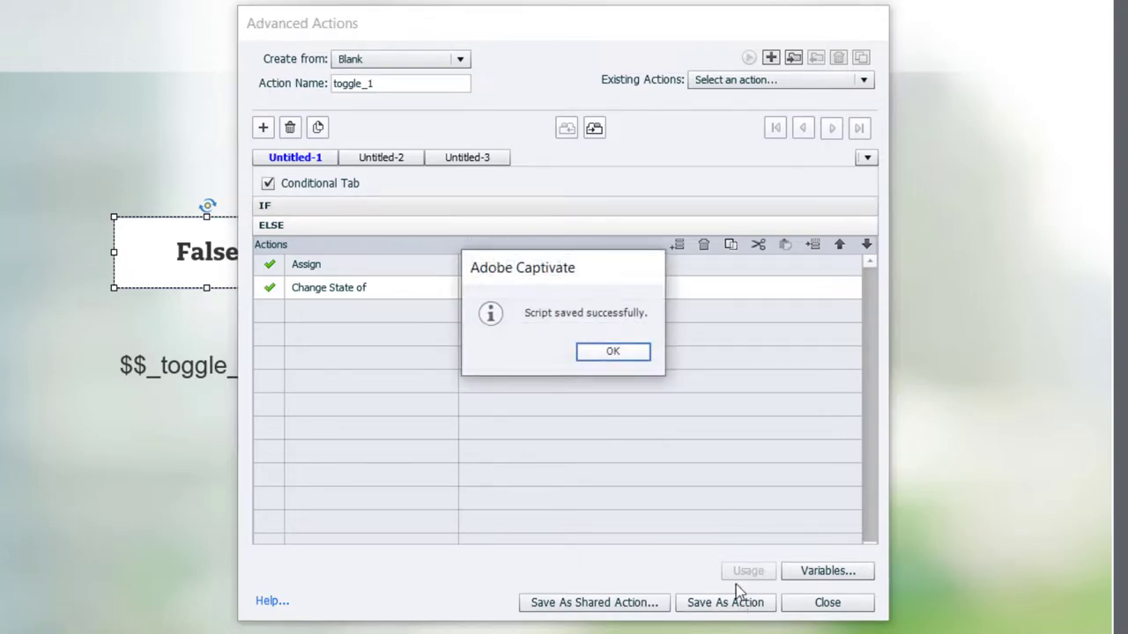
left_click(629, 350)
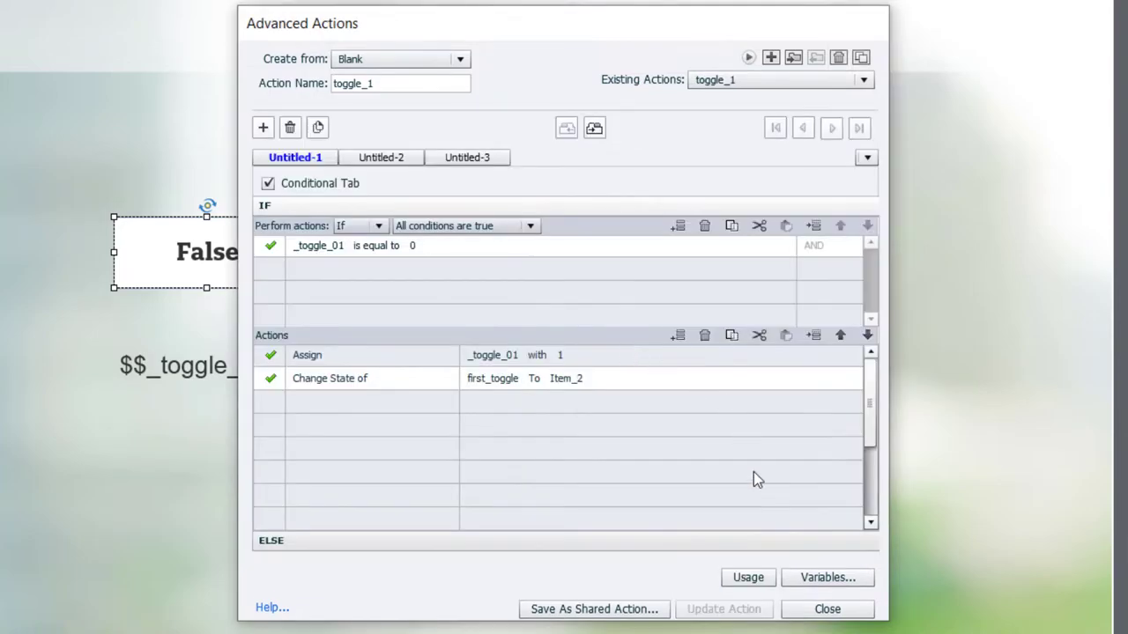
left_click(826, 609)
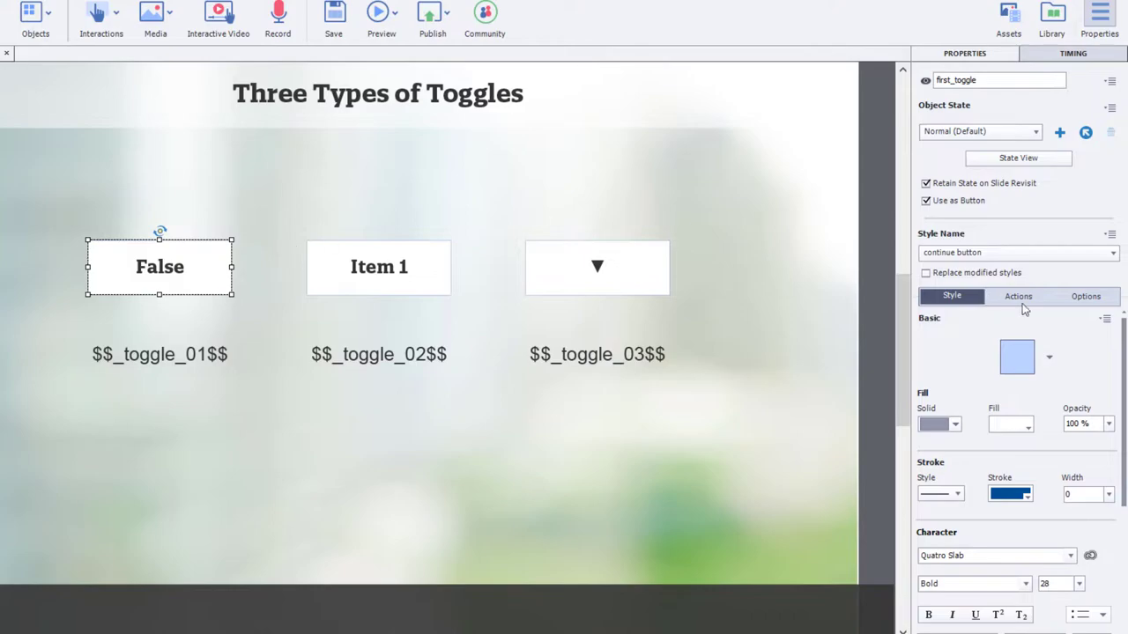
Set the On Success action of first_toggle to Execute Advanced Actions with the toggle_1 script
left_click(1019, 297)
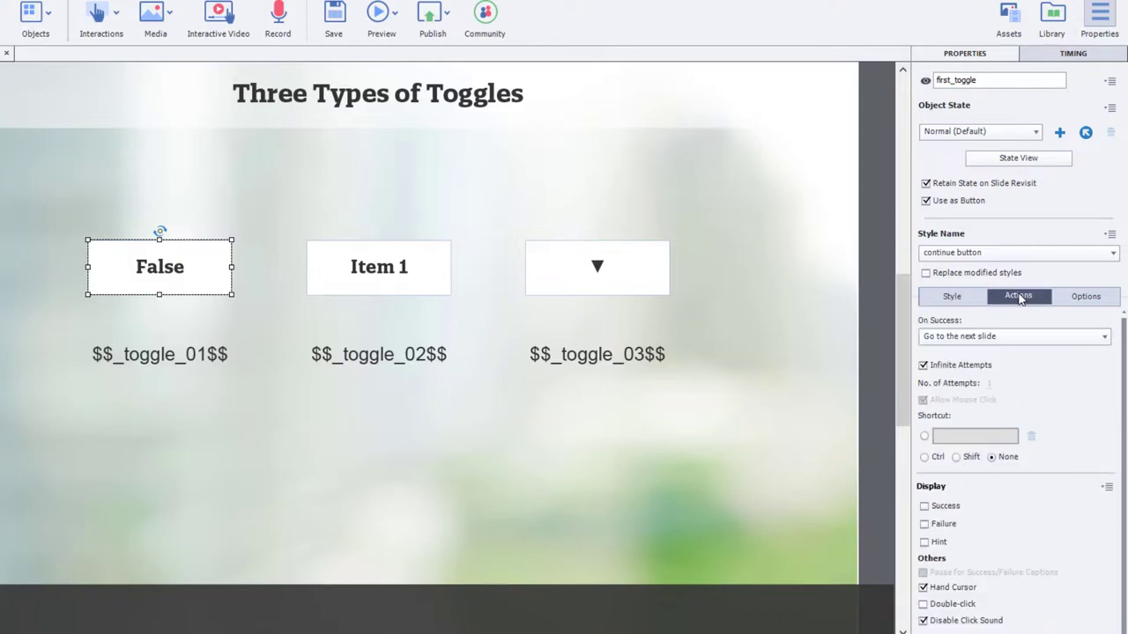
left_click(983, 344)
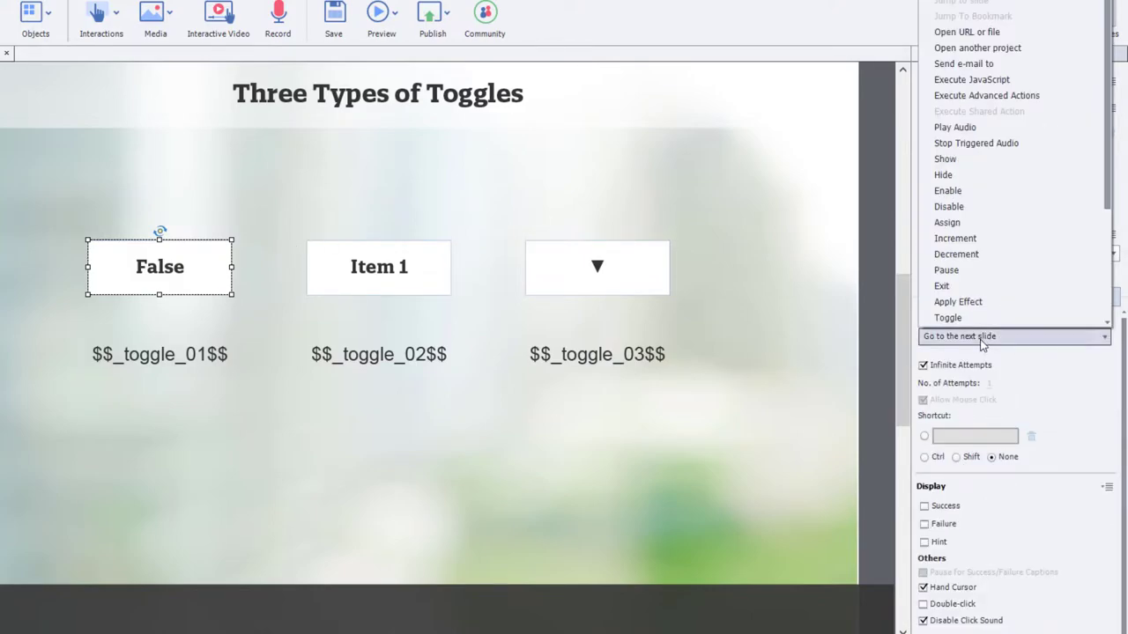
left_click(1013, 95)
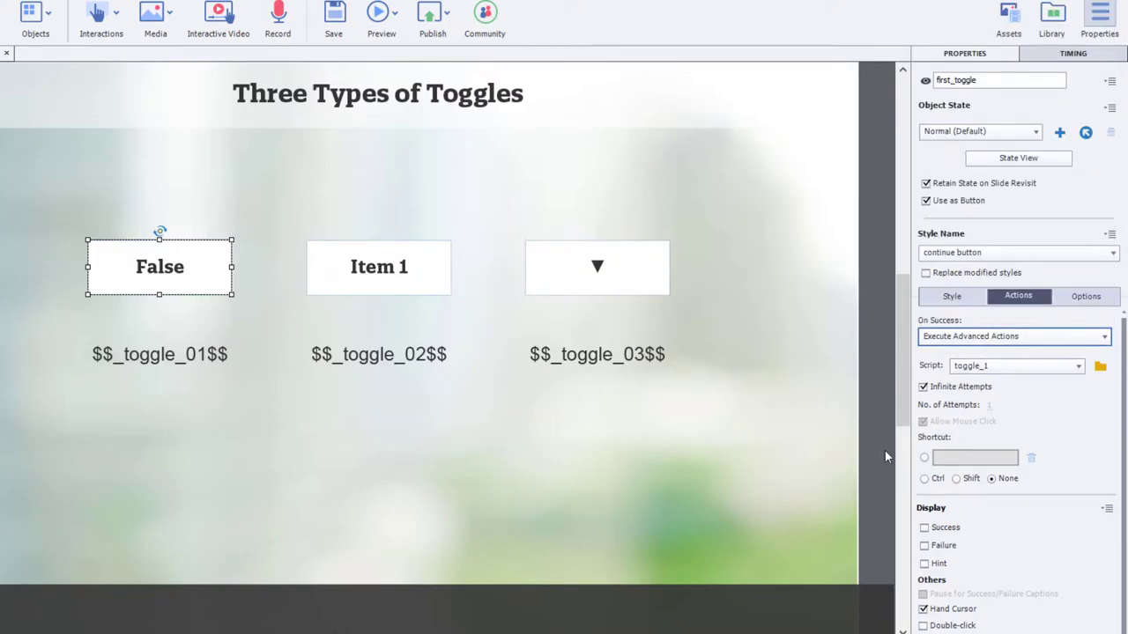
Preview the project as HTML5 in the browser and test the first toggle by switching it several times
left_click(381, 17)
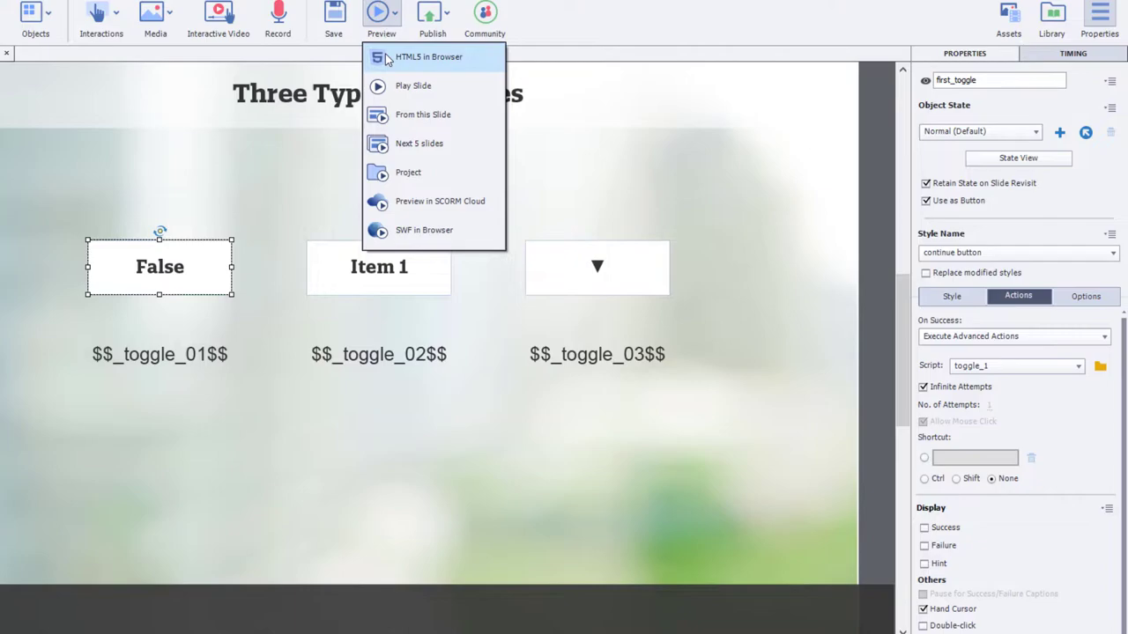
left_click(385, 55)
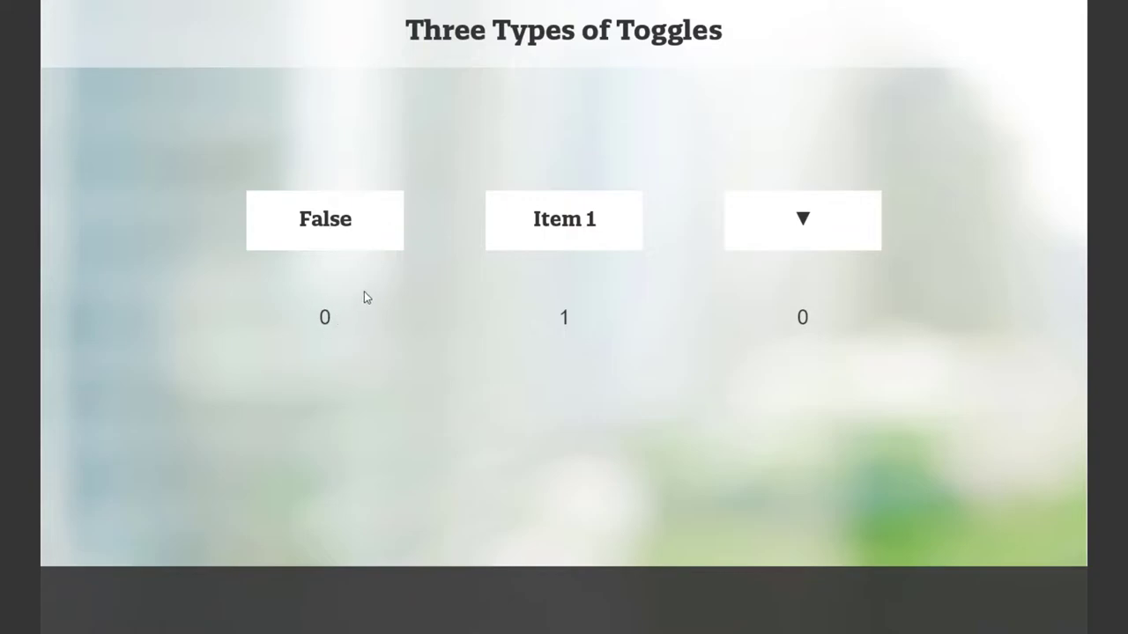
left_click(382, 230)
left_click(371, 221)
left_click(371, 220)
left_click(371, 220)
left_click(371, 220)
left_click(371, 221)
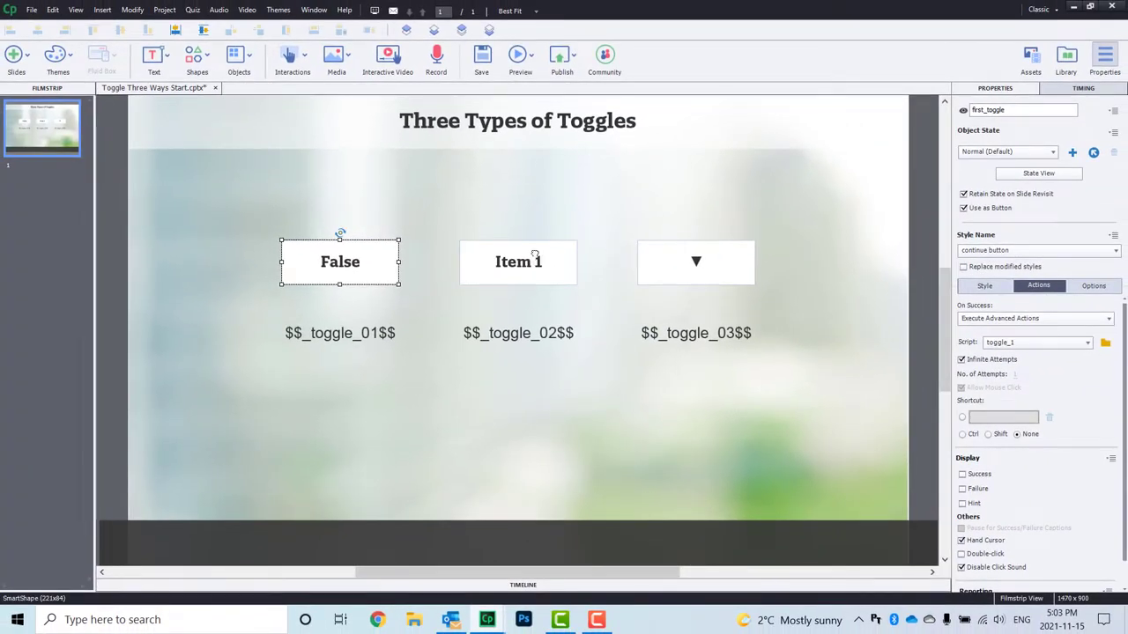
Select the second toggle and examine its object states, then return to the slide
left_click(535, 255)
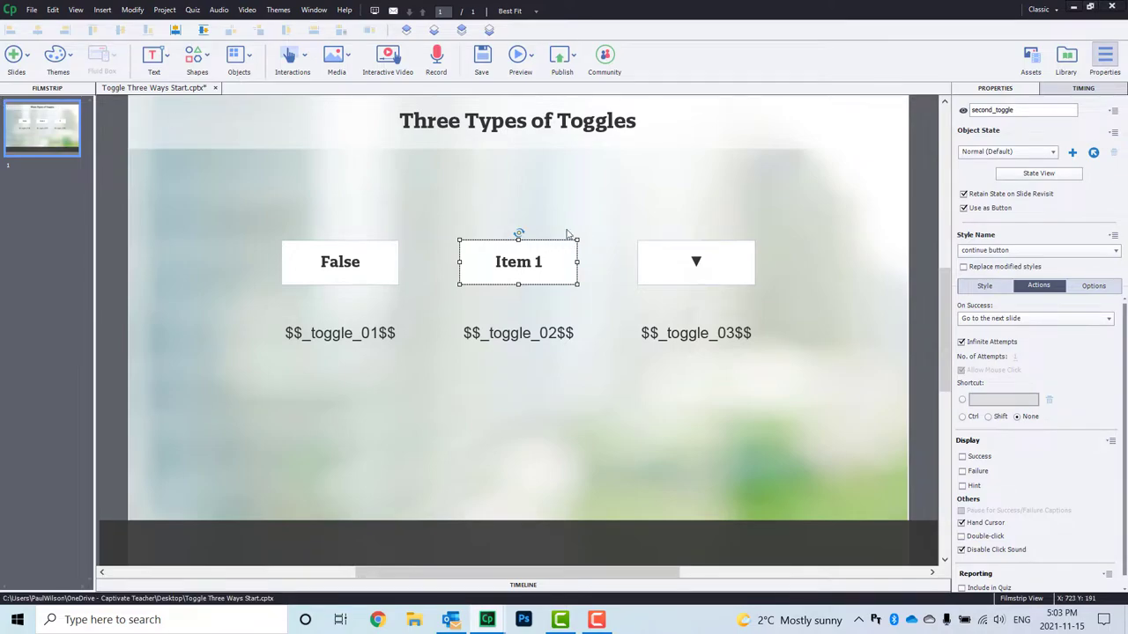
left_click(1038, 173)
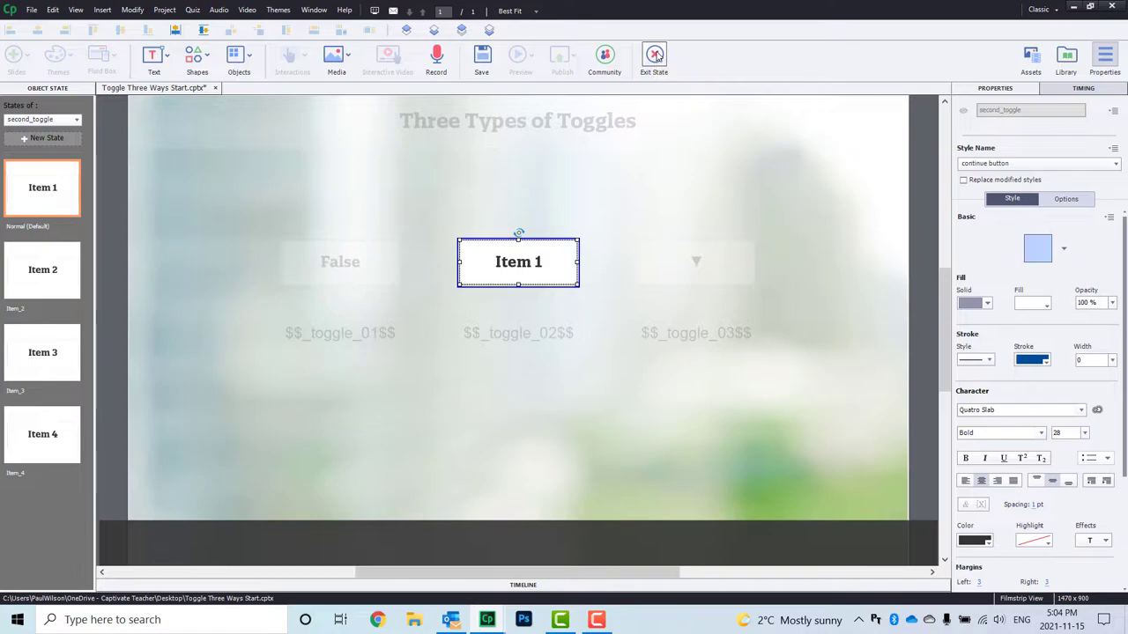
left_click(655, 55)
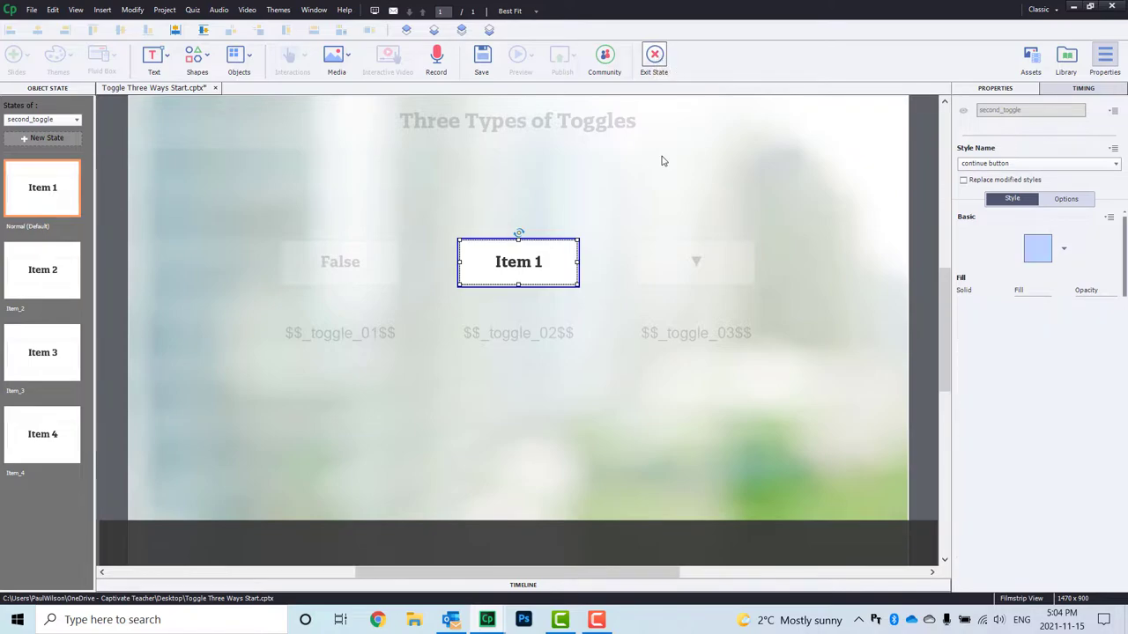
Create a blank advanced action named toggle_2 and rename its first tab to click
left_click(164, 9)
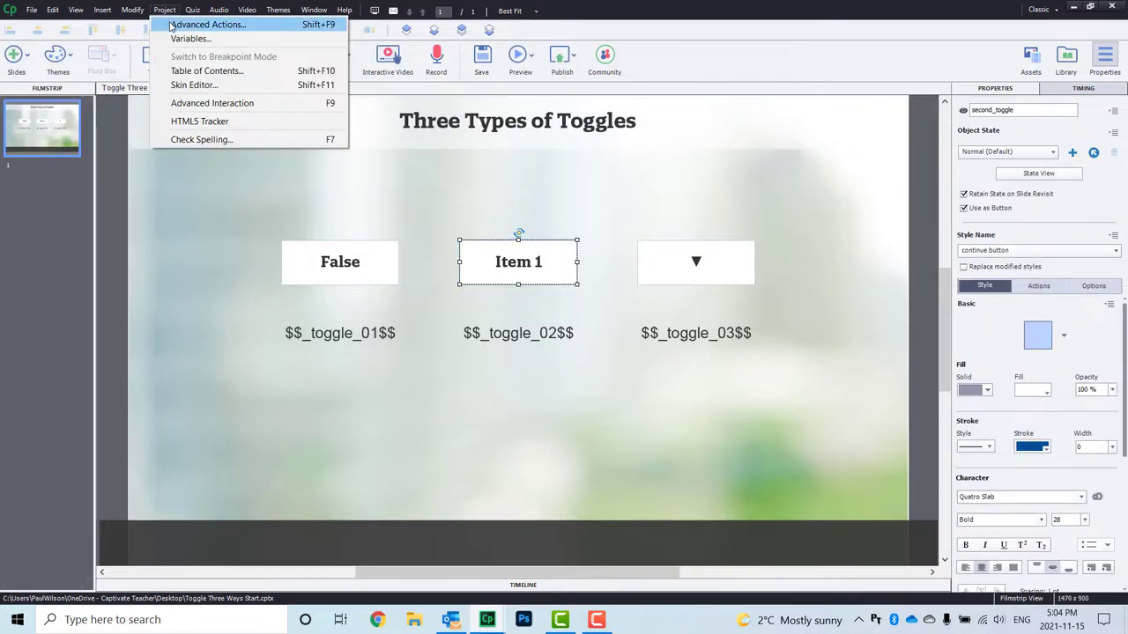
left_click(173, 24)
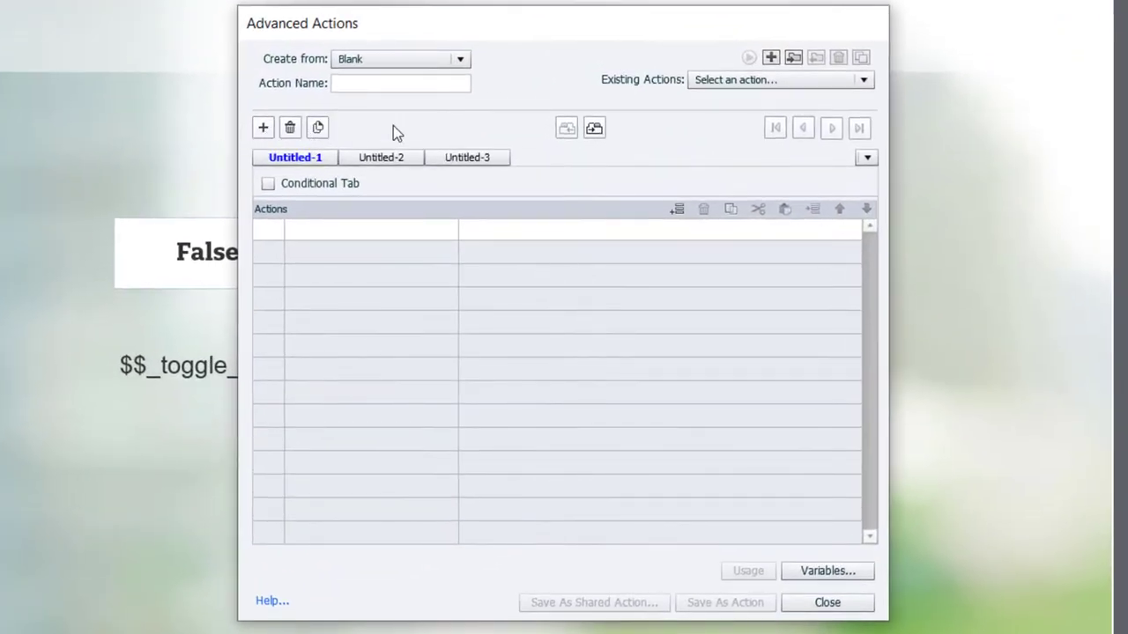
left_click(363, 83)
type("togg")
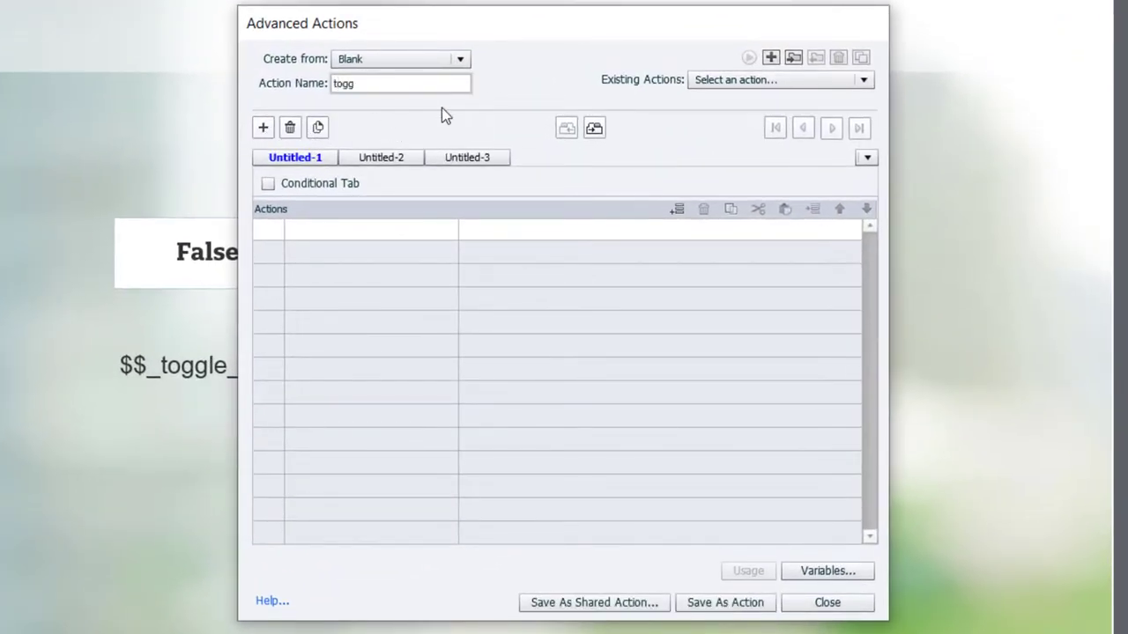
type("le_2")
double_click(296, 162)
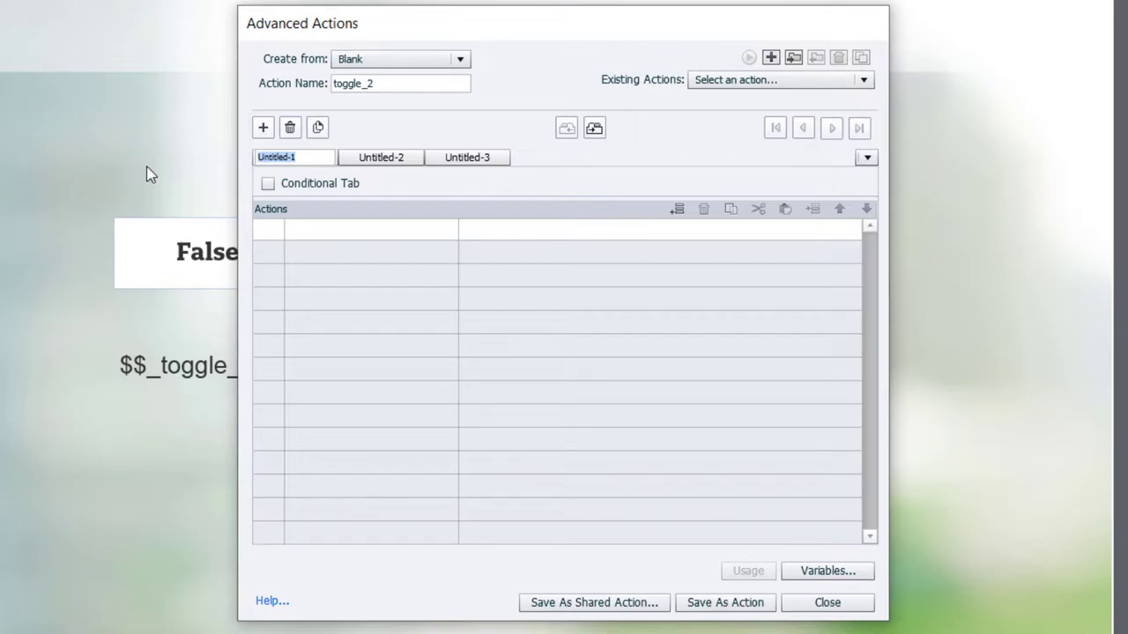
type("click")
key("Return")
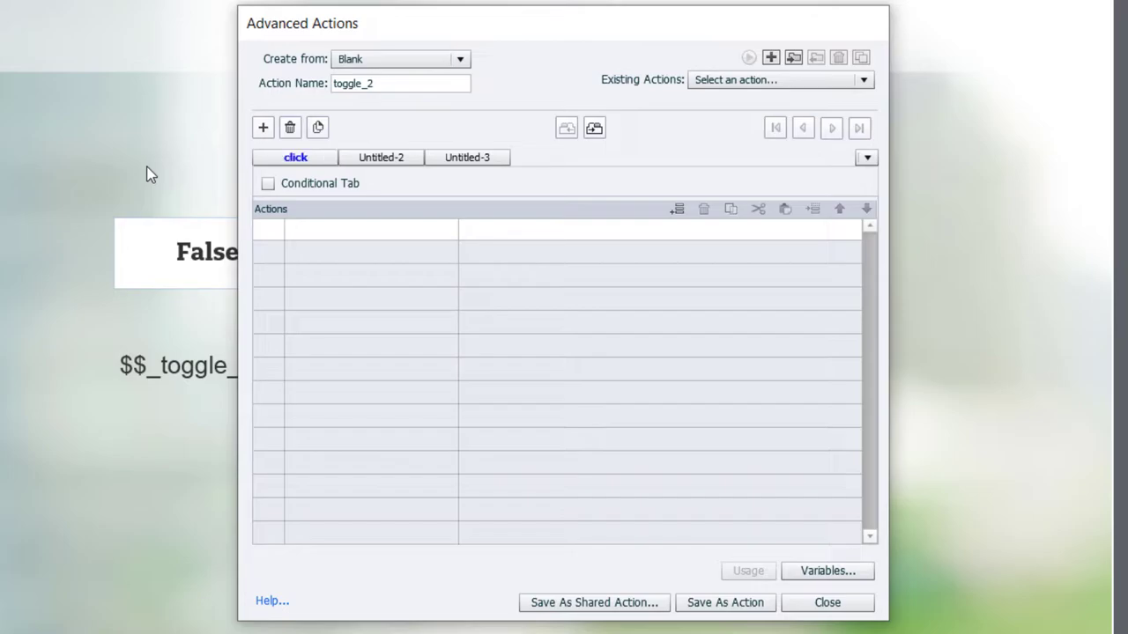
Add an Increment action to the click tab that raises the _toggle_02 variable by 1
left_click(333, 231)
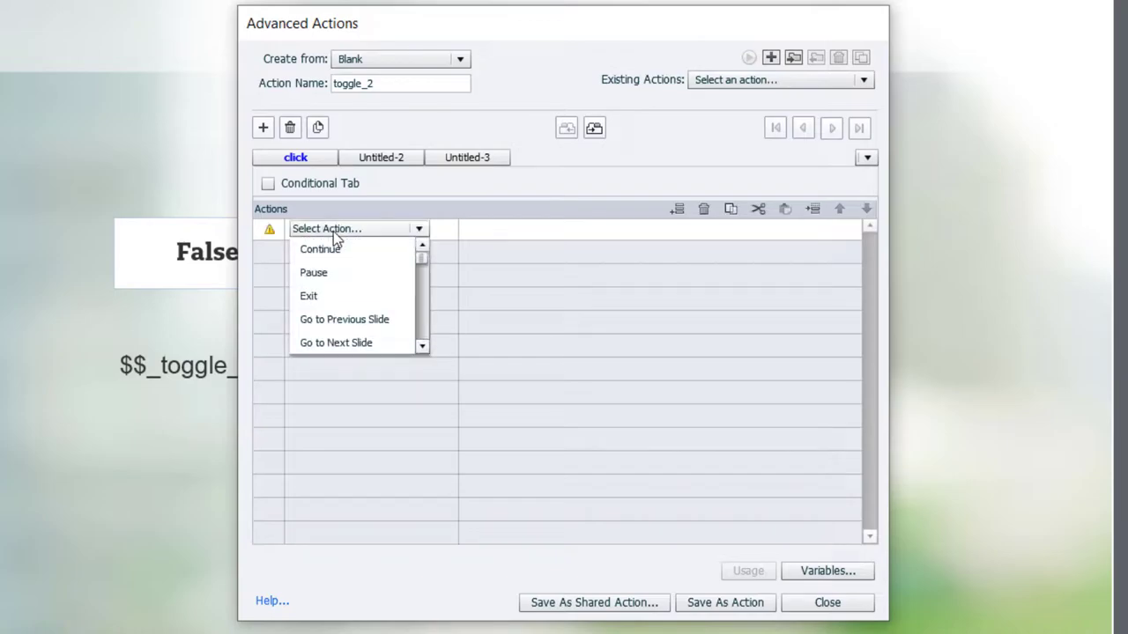
type("i")
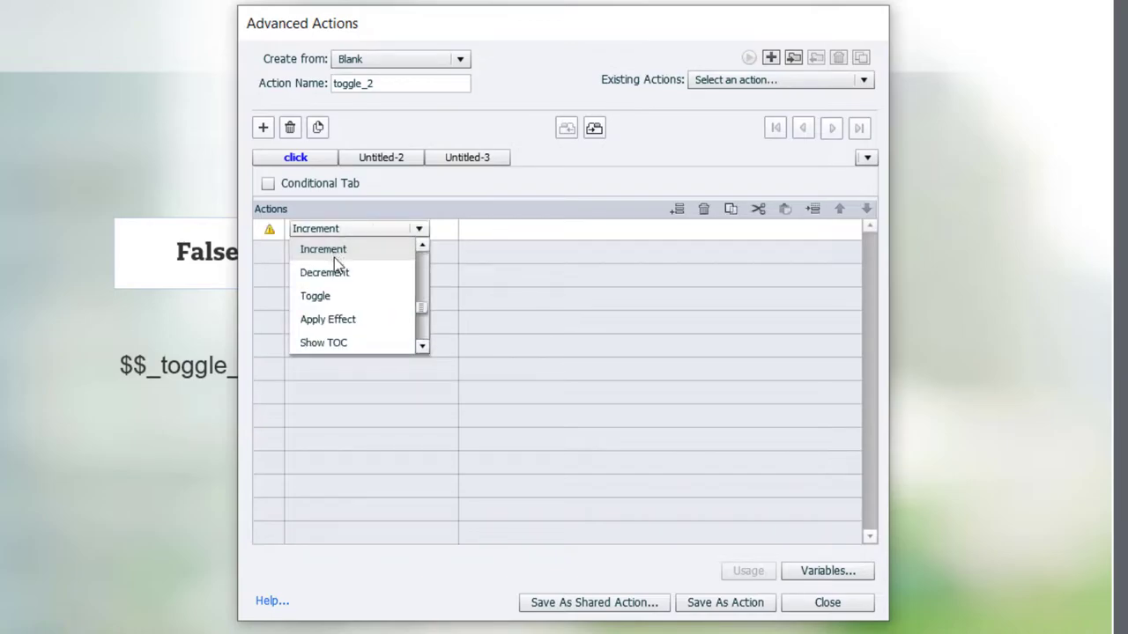
left_click(334, 258)
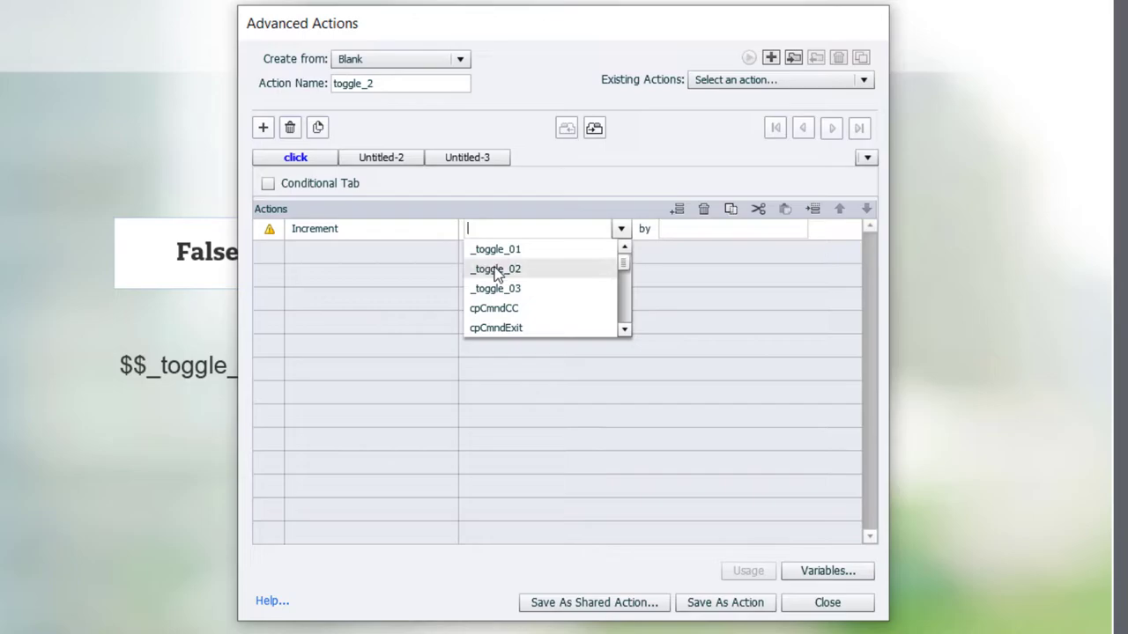
left_click(495, 267)
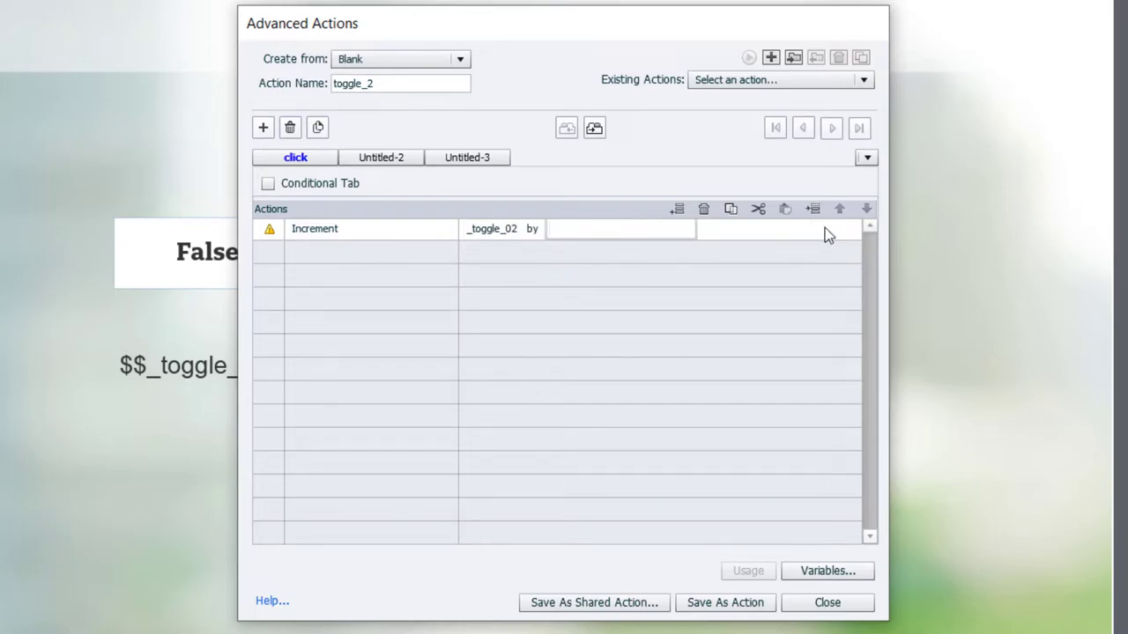
type("1")
key("Return")
Add a Go To Next State action for second_toggle as the second row of the click tab
double_click(304, 256)
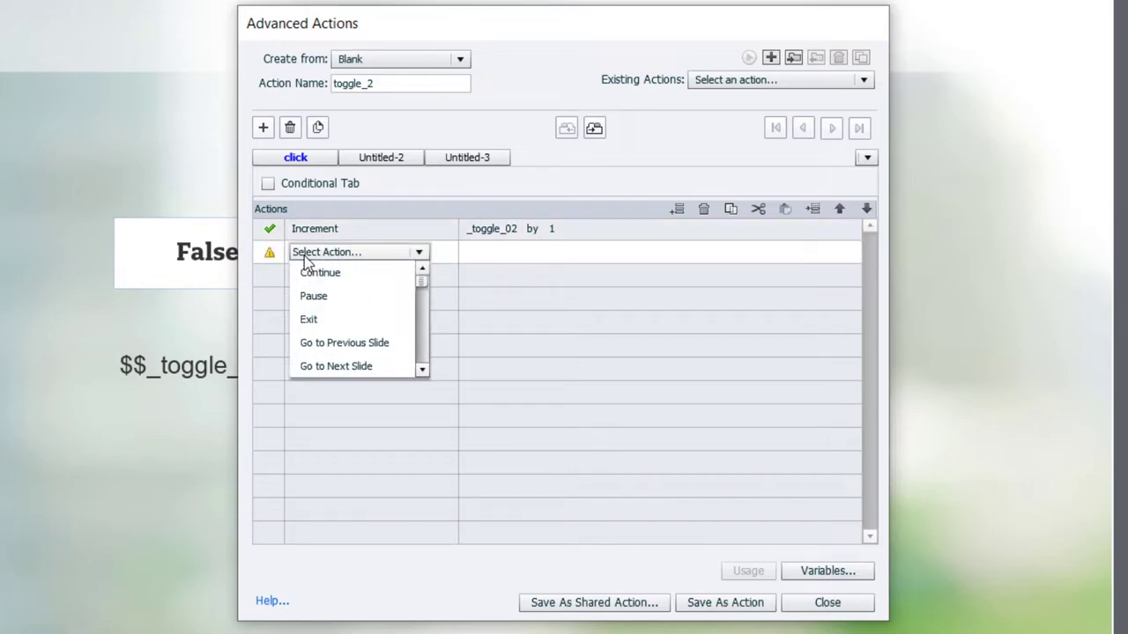
key("g")
key("g")
key("g")
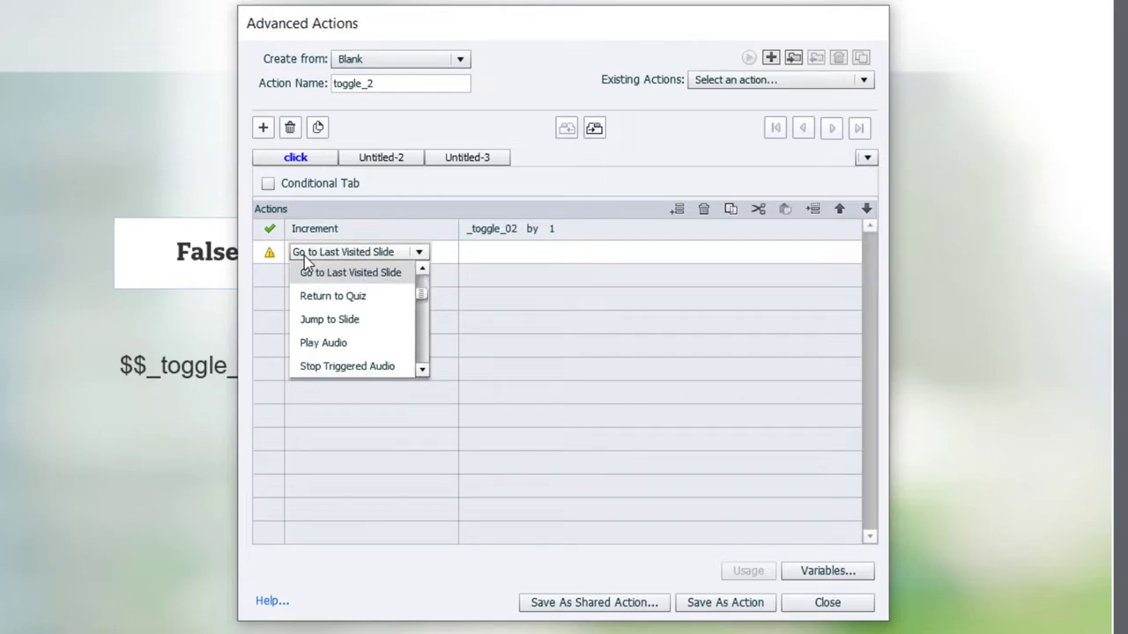
key("g")
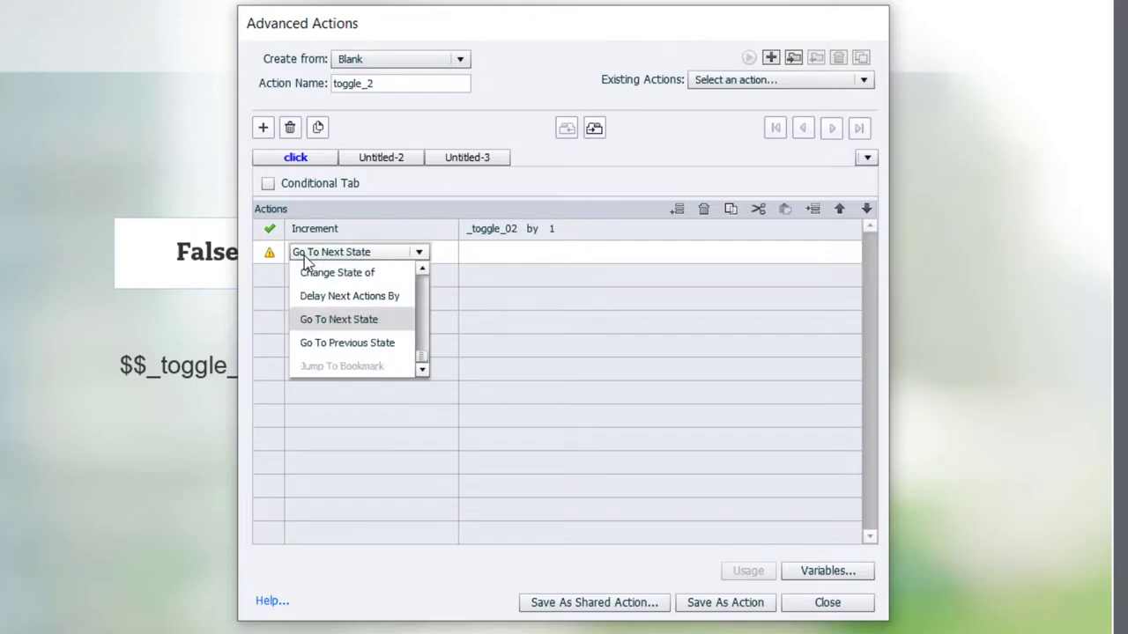
left_click(319, 321)
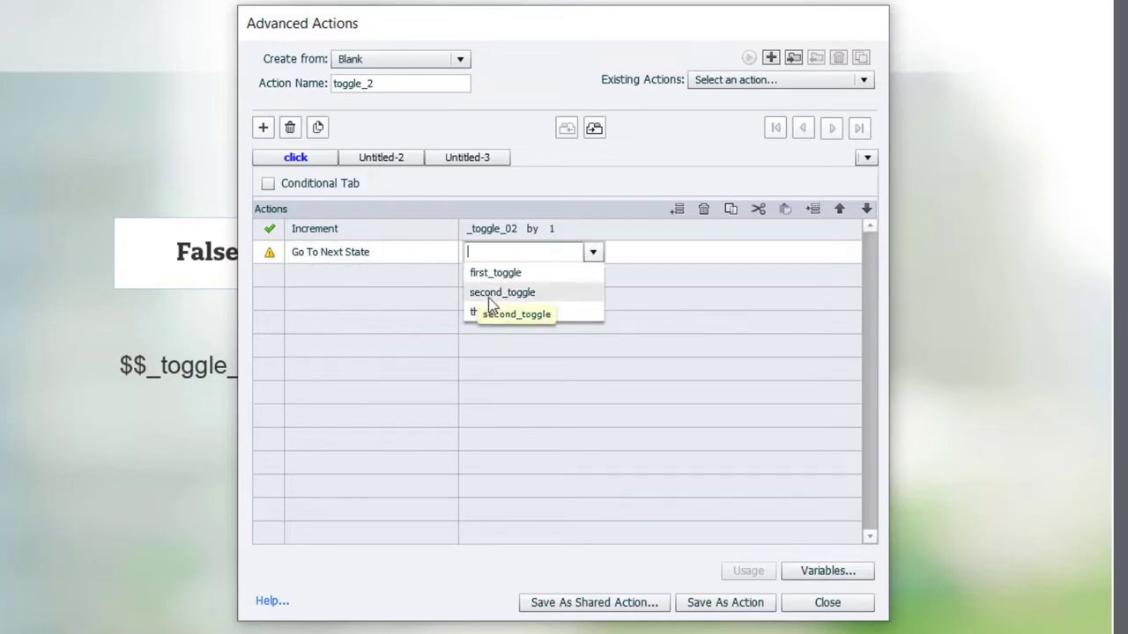
left_click(506, 293)
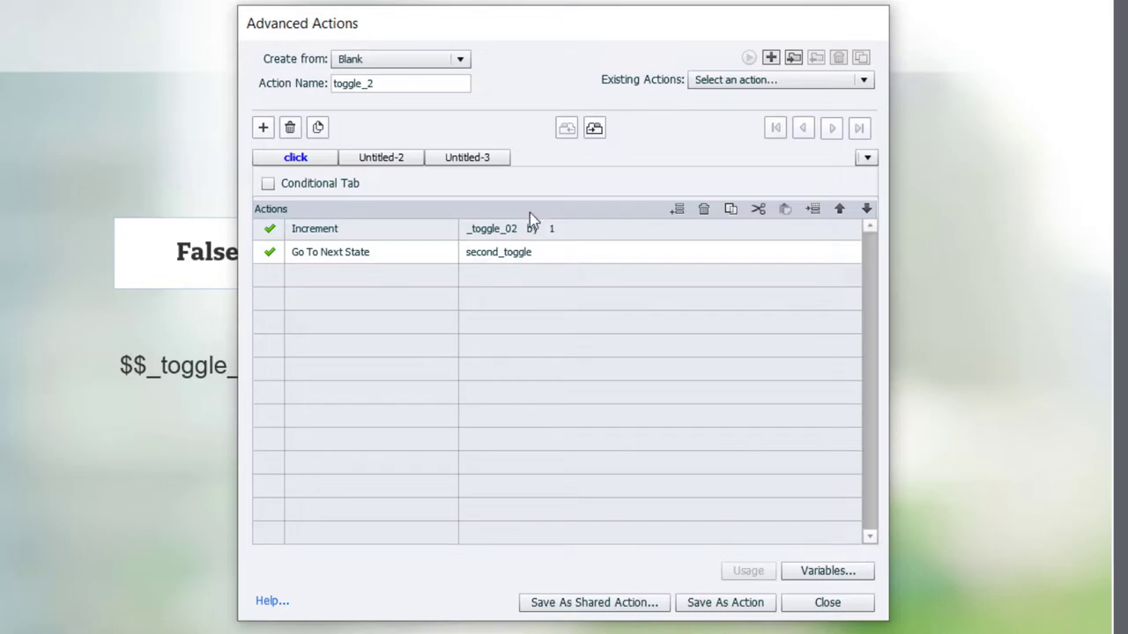
Rename the second tab of the toggle_2 action to check and make it a conditional tab
left_click(381, 163)
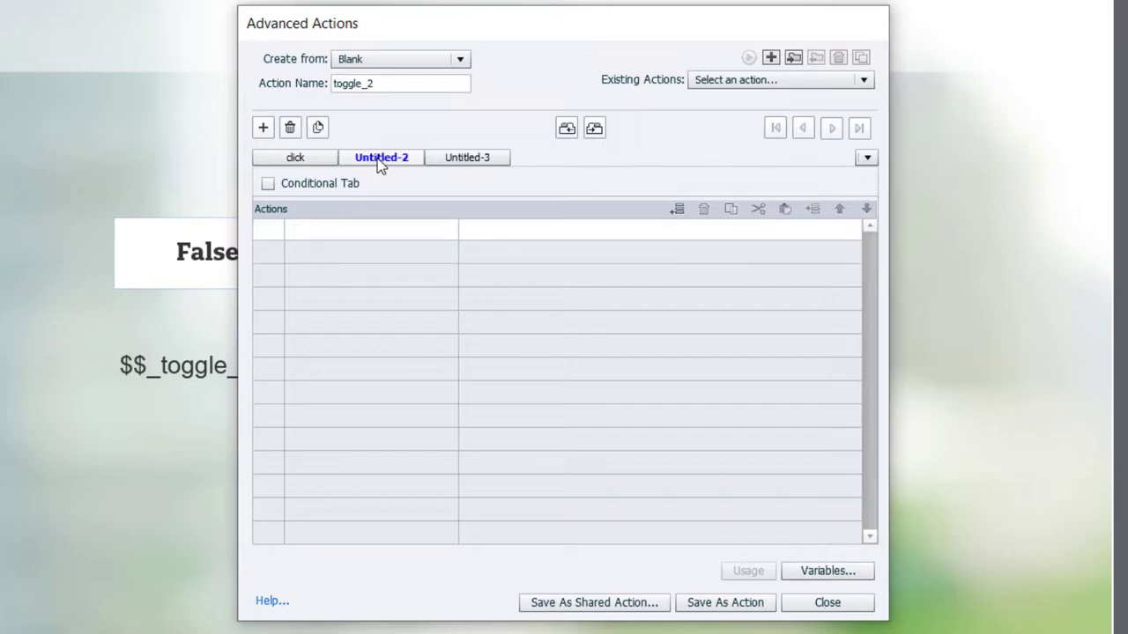
double_click(396, 157)
type("check")
key("Return")
left_click(268, 184)
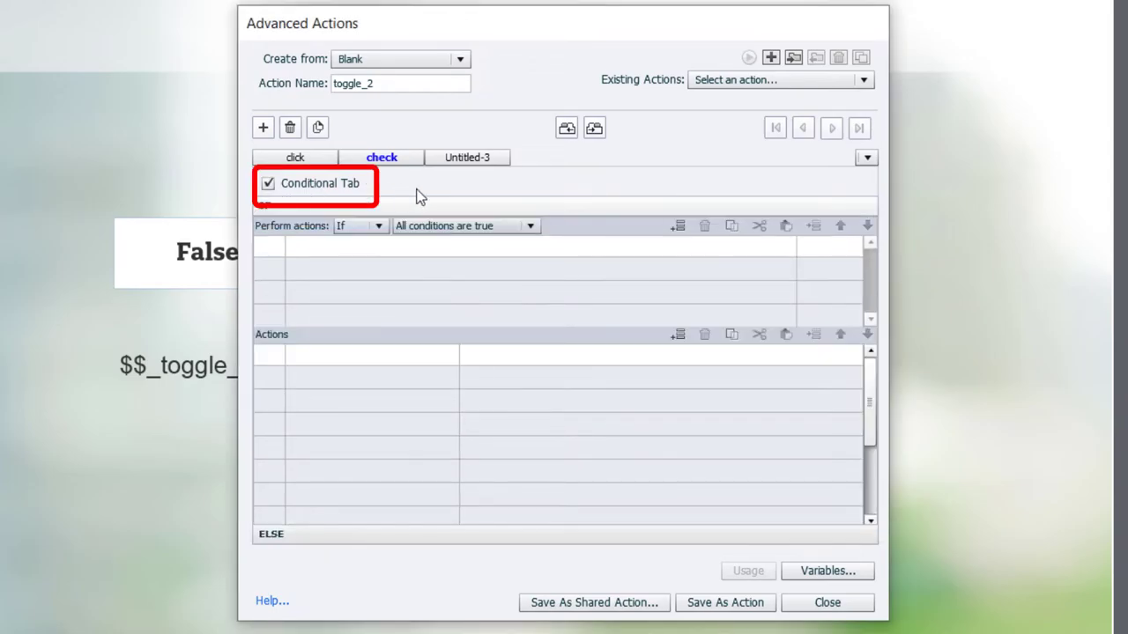
Define the check tab's IF condition as variable _toggle_02 is equal to the literal 5
left_click(323, 250)
left_click(322, 247)
left_click(325, 266)
type("togg")
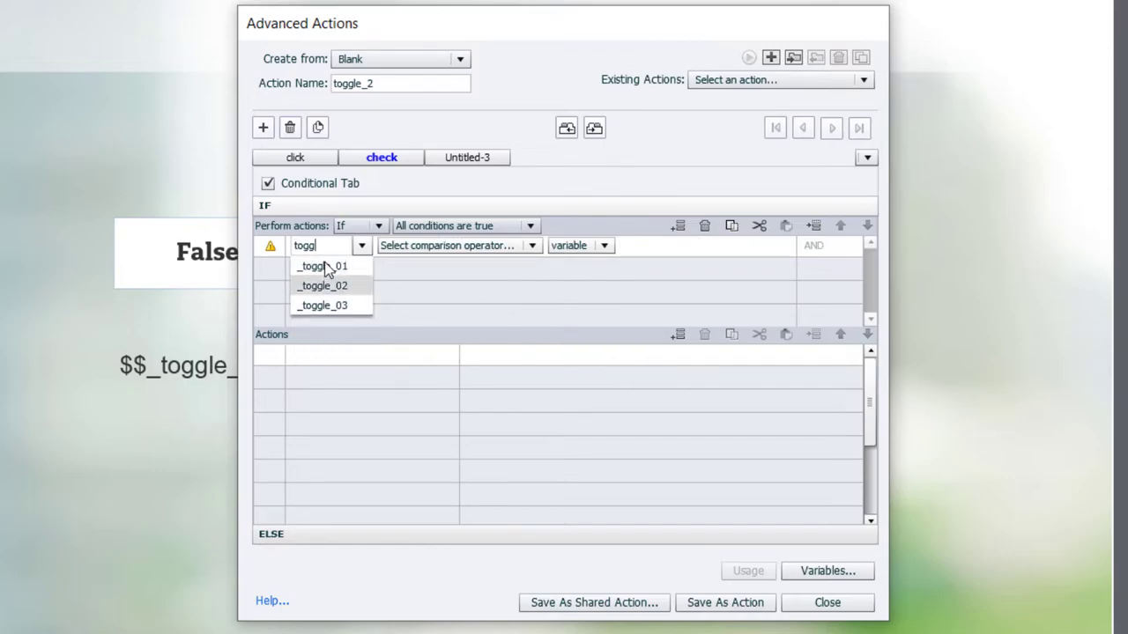
left_click(323, 266)
left_click(427, 249)
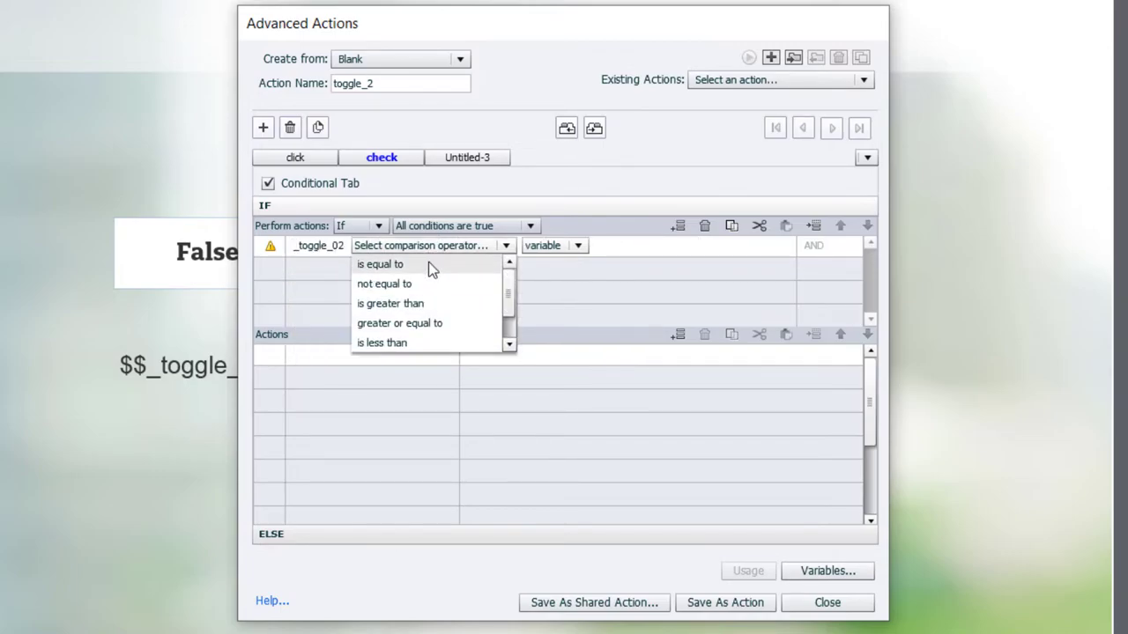
left_click(428, 263)
left_click(464, 251)
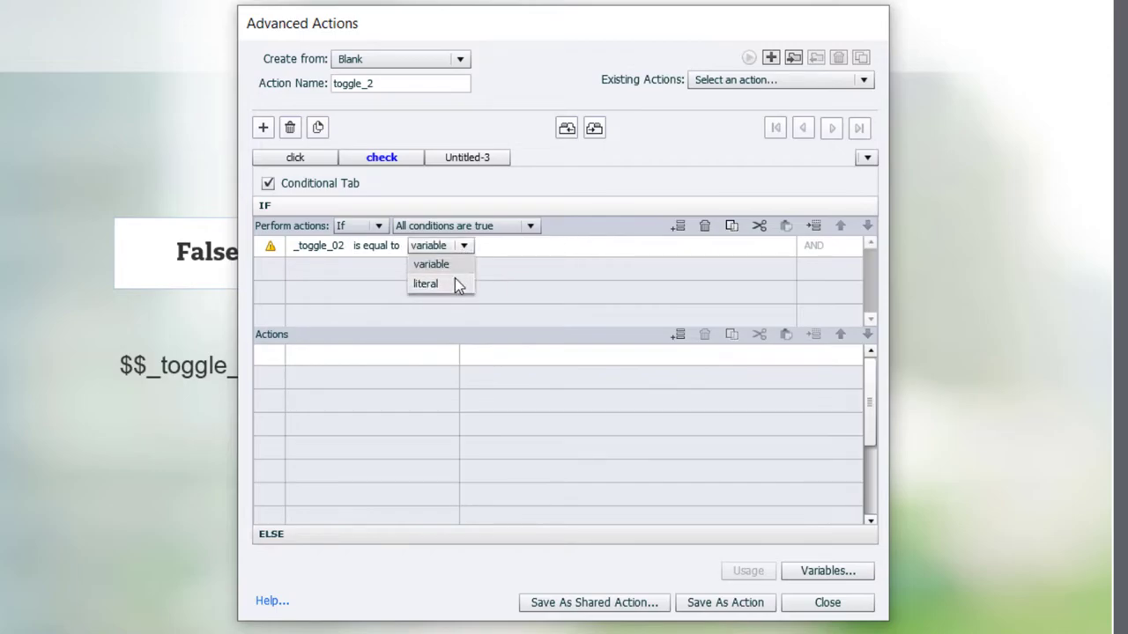
left_click(455, 282)
type("5")
key("Return")
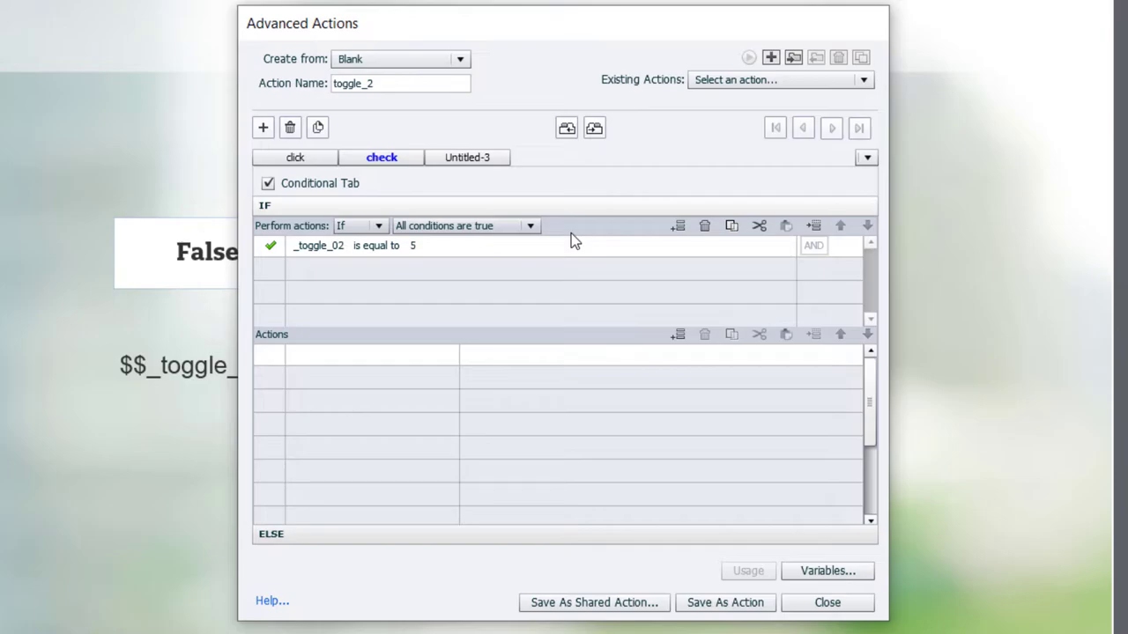
Add an Assign action under the check tab's condition that sets _toggle_02 to 1
double_click(317, 355)
key("a")
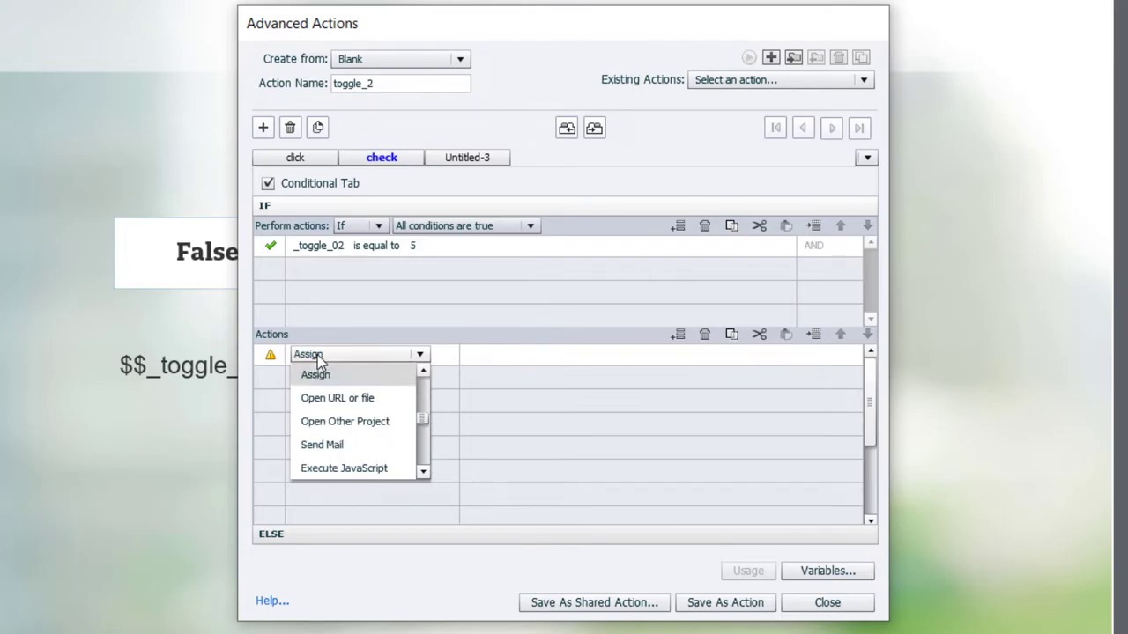
left_click(319, 376)
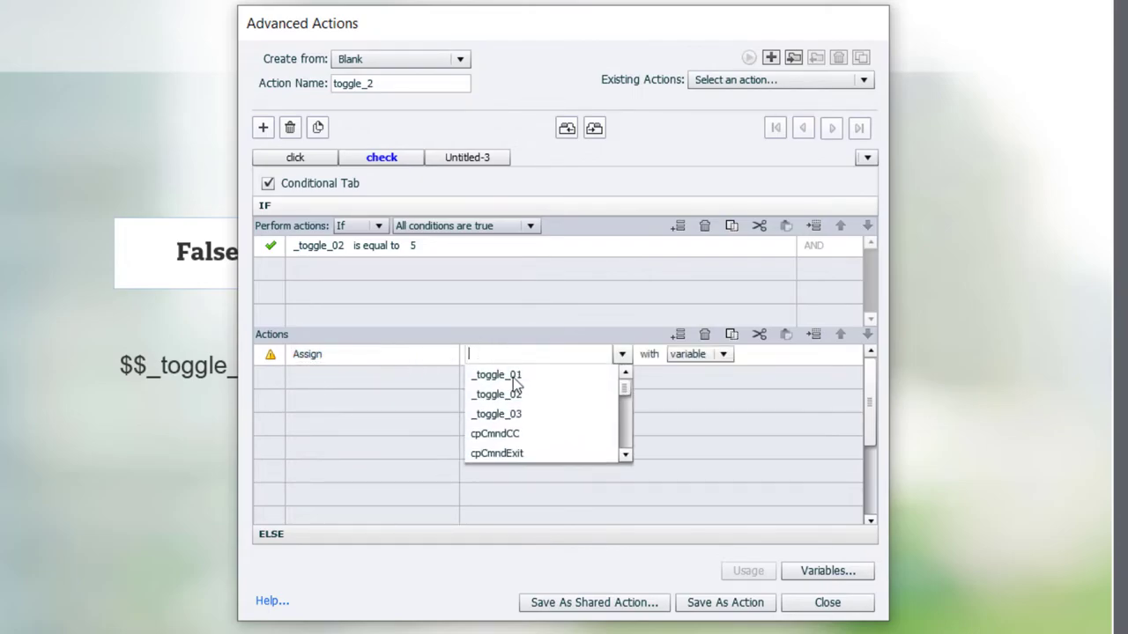
left_click(515, 396)
left_click(602, 353)
type("1")
key("Return")
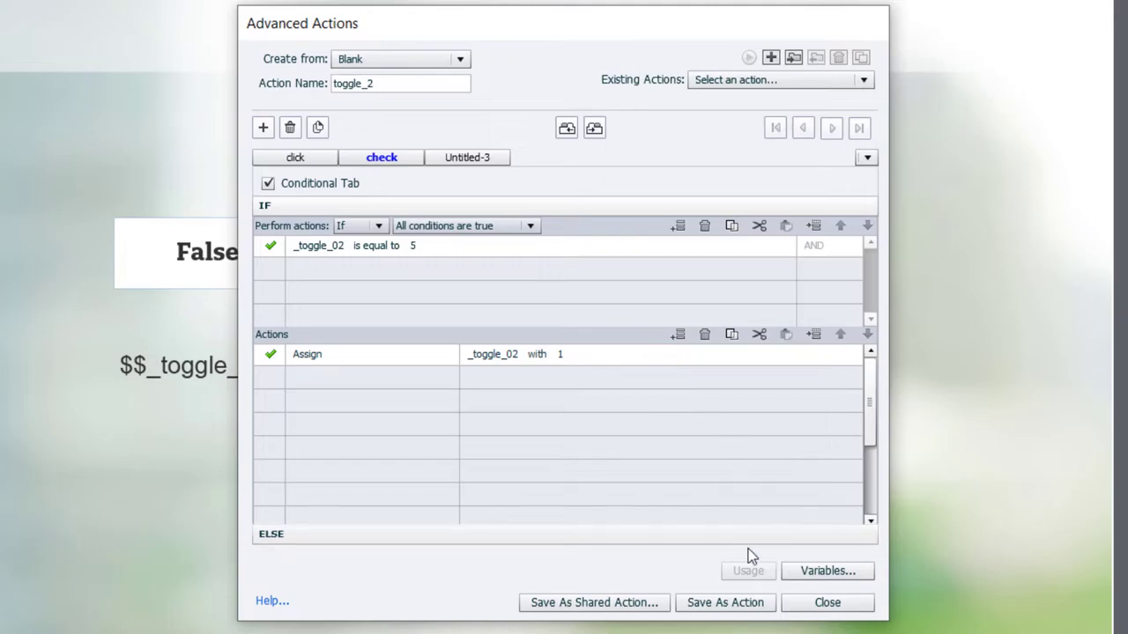
Save the toggle_2 advanced action and close the Advanced Actions dialog
left_click(742, 607)
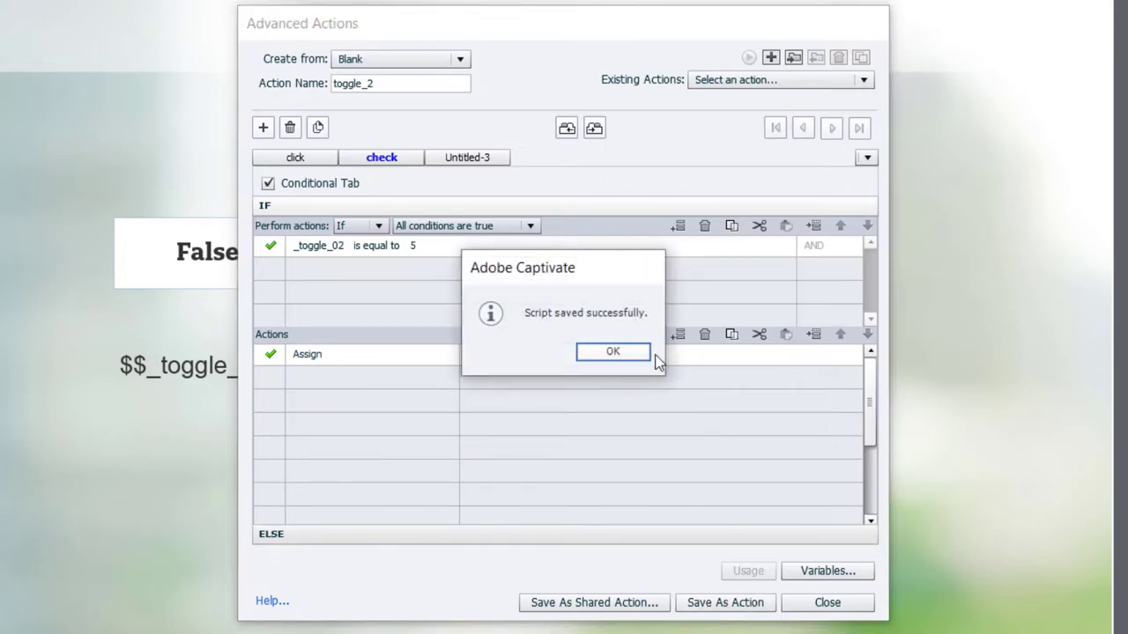
left_click(638, 354)
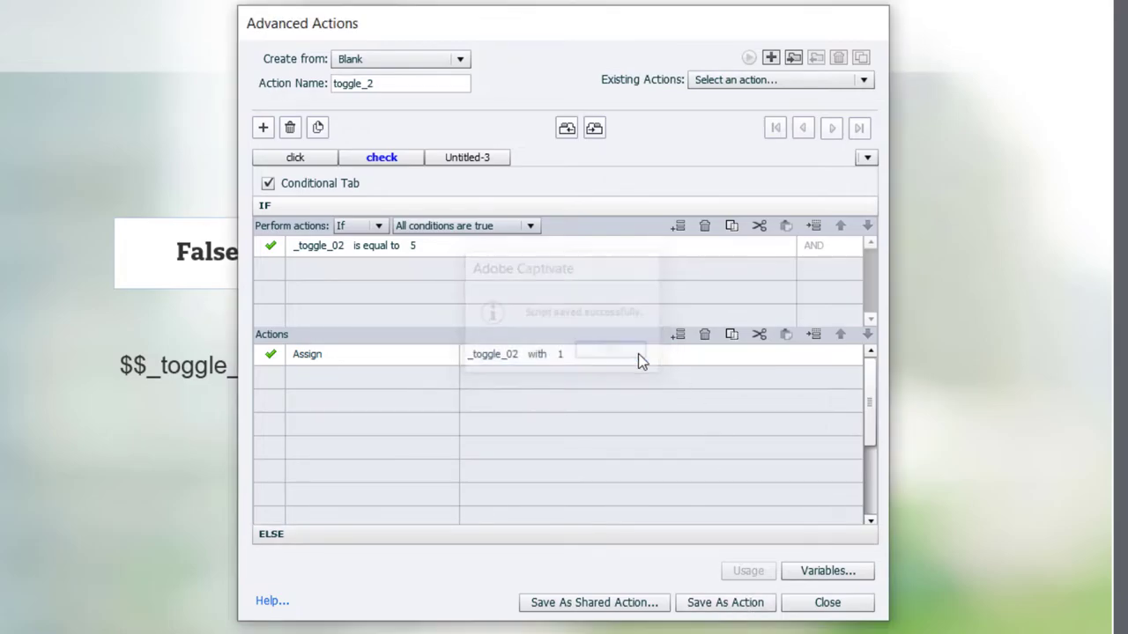
left_click(833, 611)
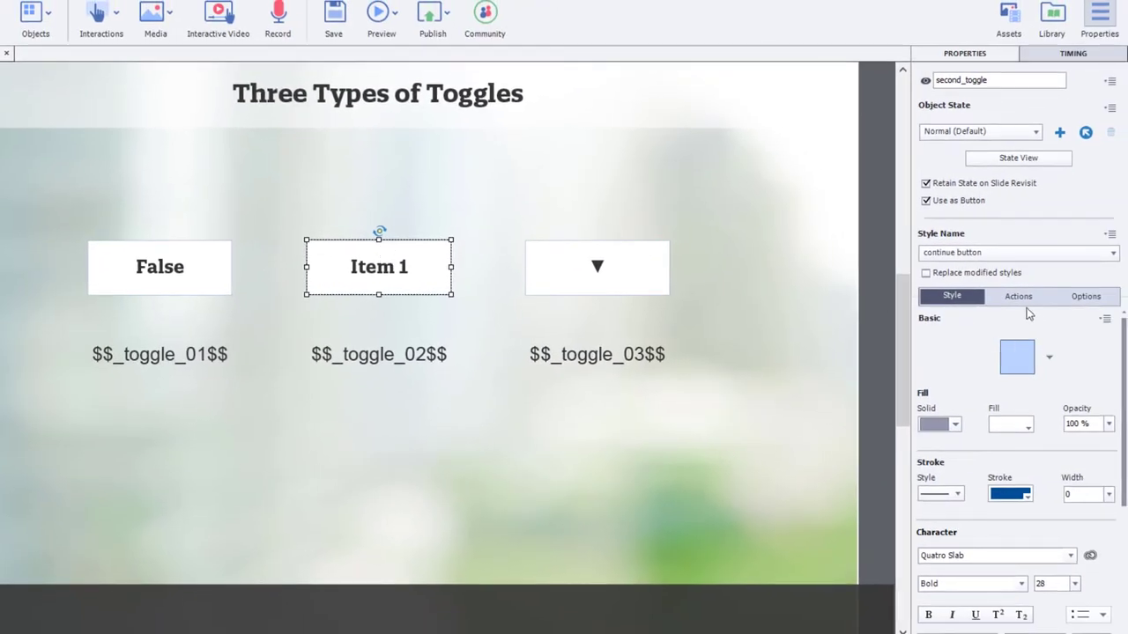
Set the On Success action of second_toggle to Execute Advanced Actions with the toggle_2 script
left_click(1021, 297)
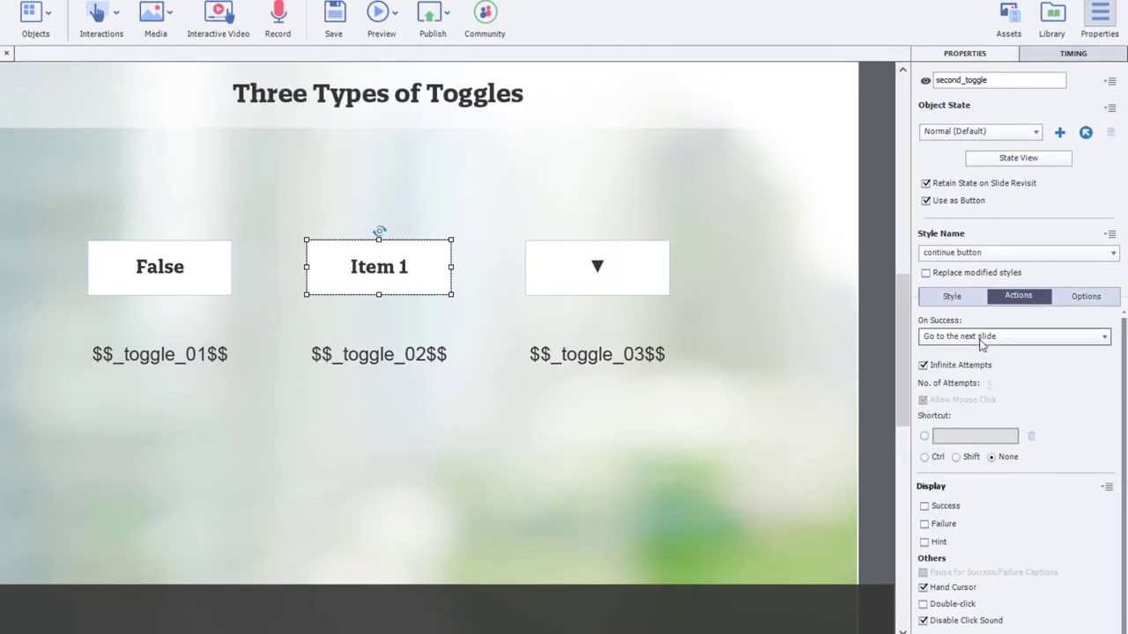
left_click(1013, 335)
left_click(975, 109)
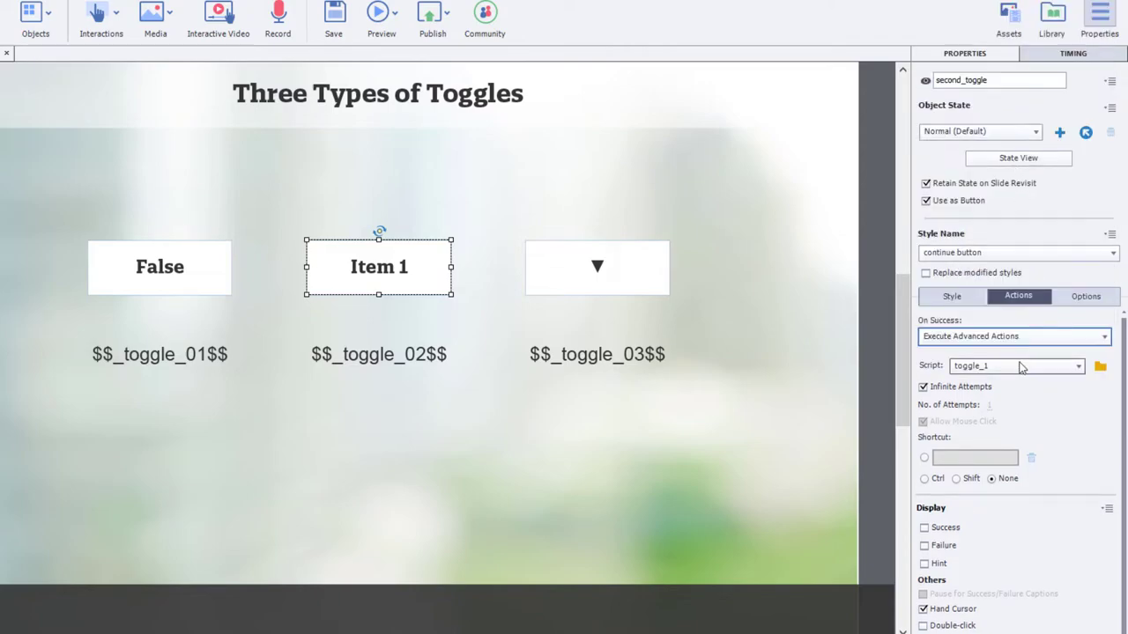
left_click(1019, 366)
left_click(986, 398)
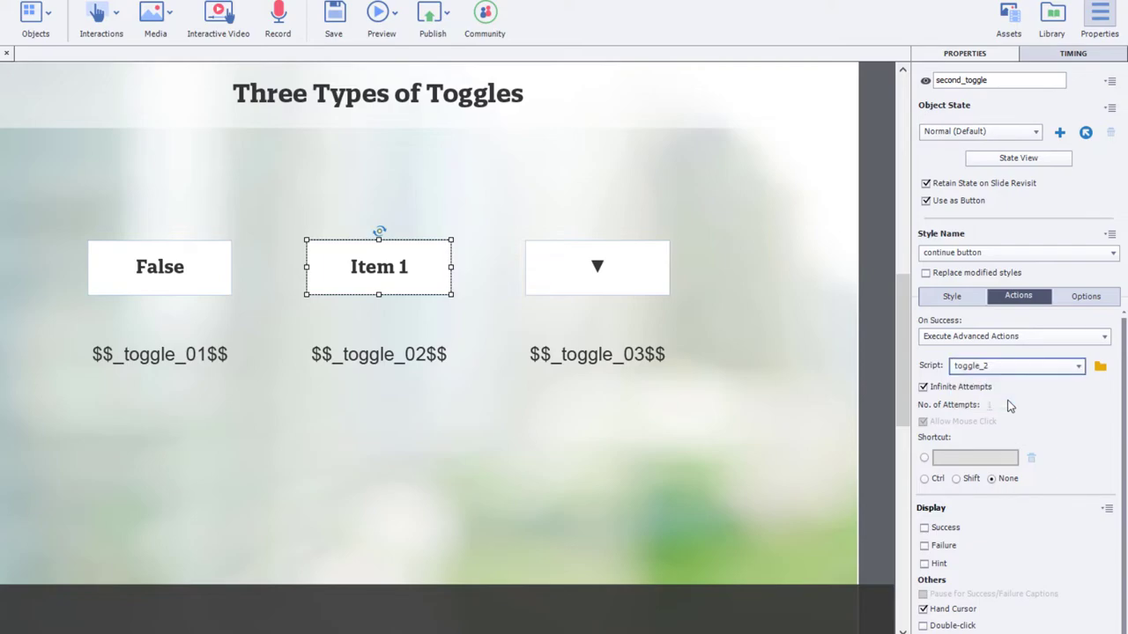
Preview the project and test the second toggle by cycling through its items
left_click(381, 13)
left_click(401, 55)
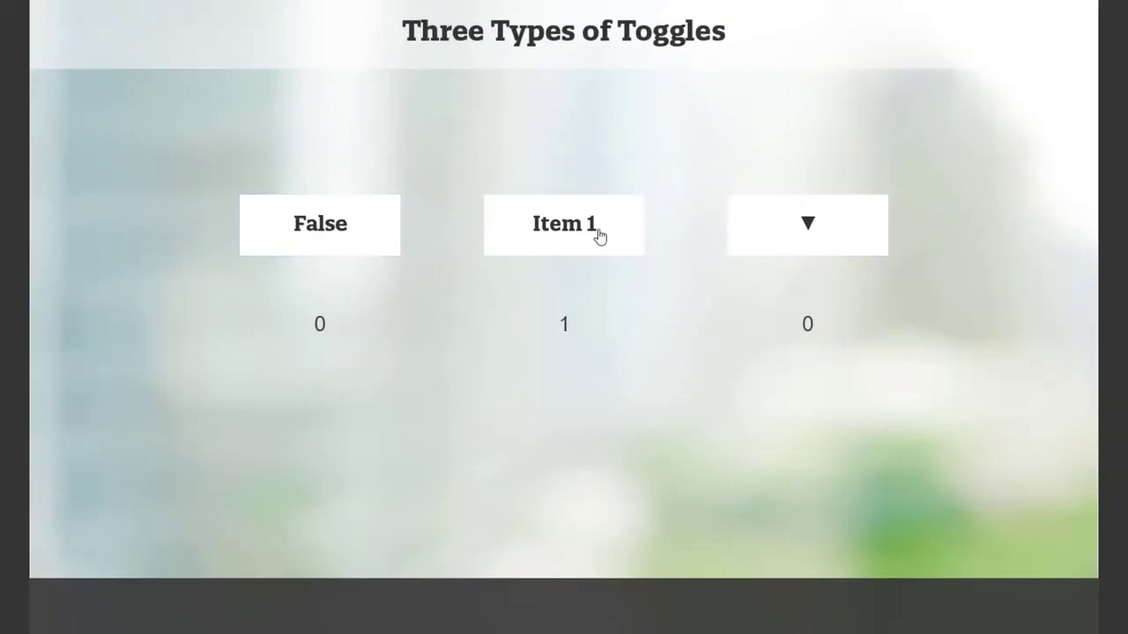
left_click(597, 231)
left_click(597, 231)
left_click(597, 231)
left_click(619, 240)
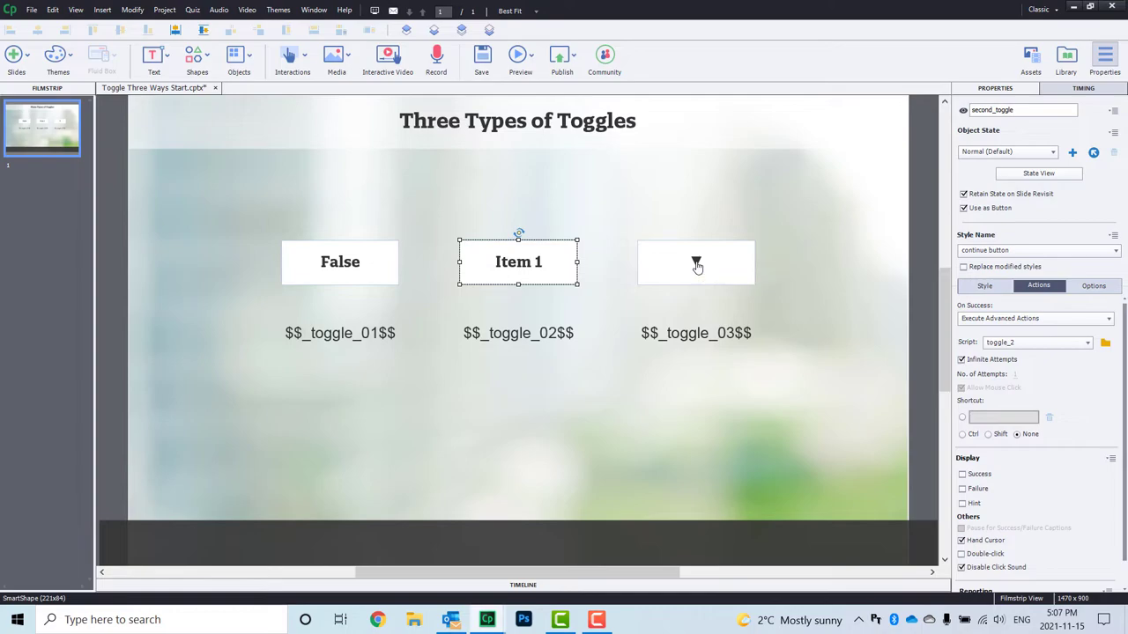
Select the third toggle and examine its object states
left_click(696, 263)
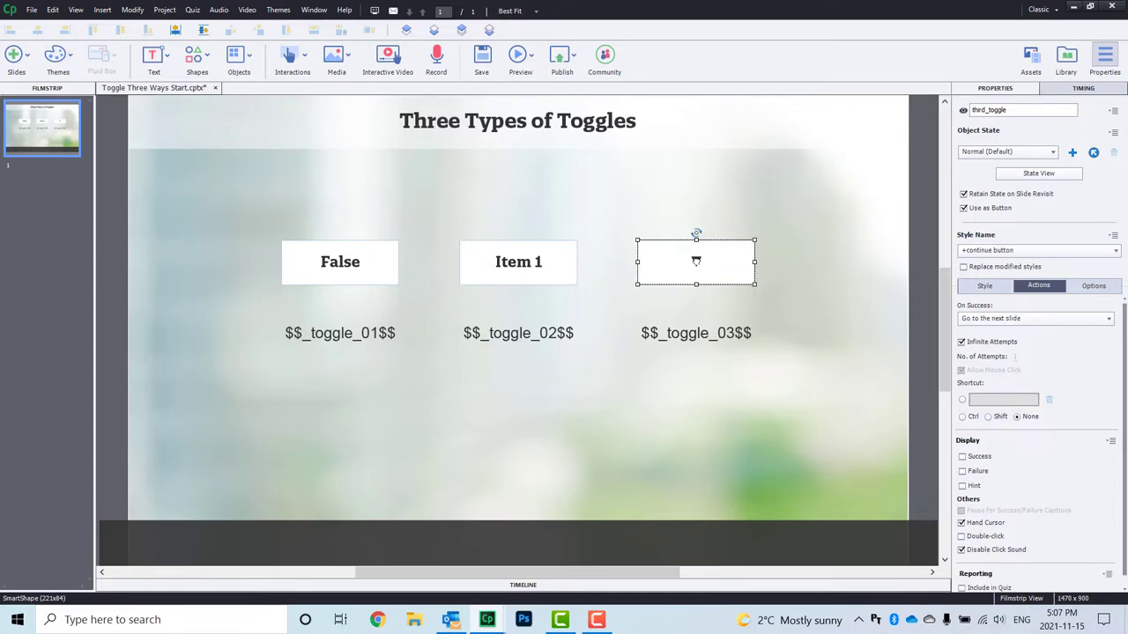
left_click(1043, 176)
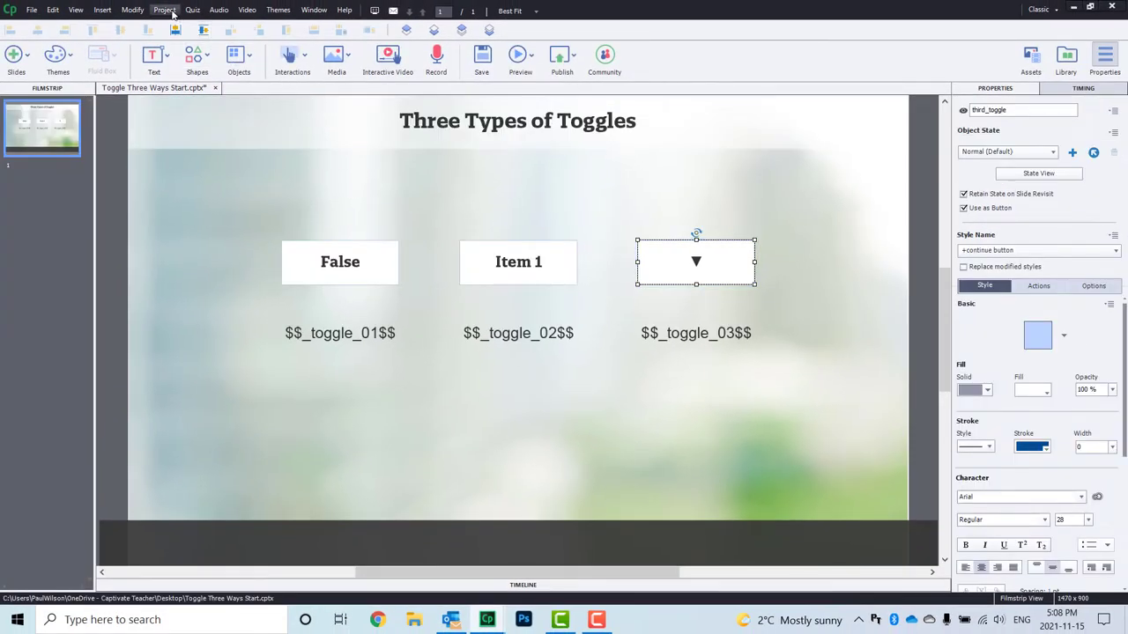
Create a blank advanced action named toggle_3 and rename its first tab to click
left_click(164, 10)
left_click(174, 29)
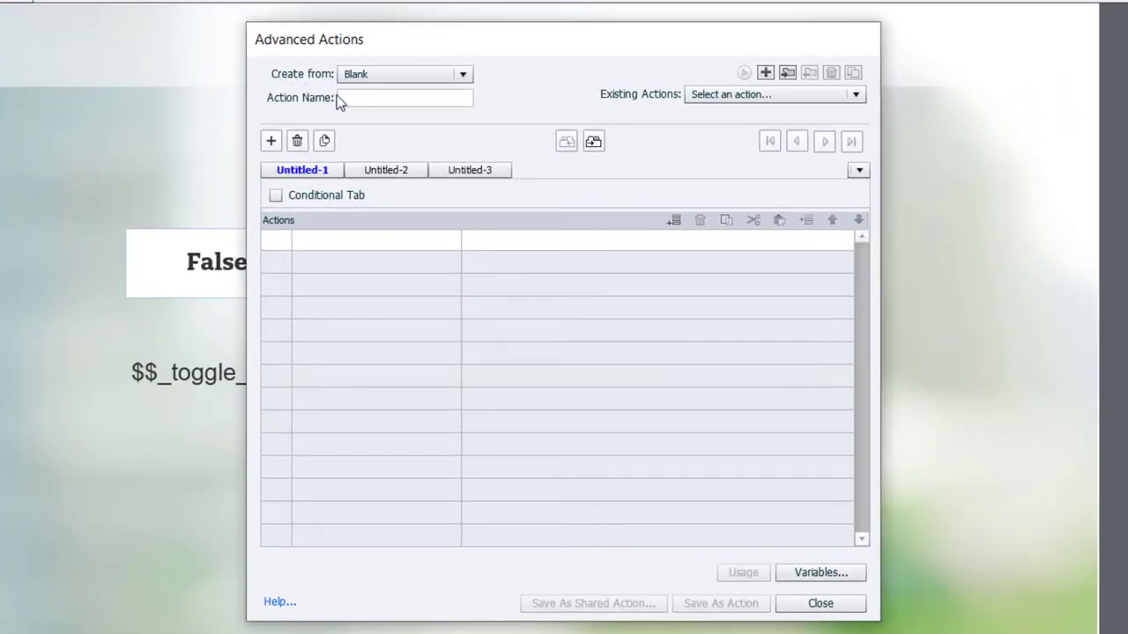
left_click(360, 98)
type("toggle_3")
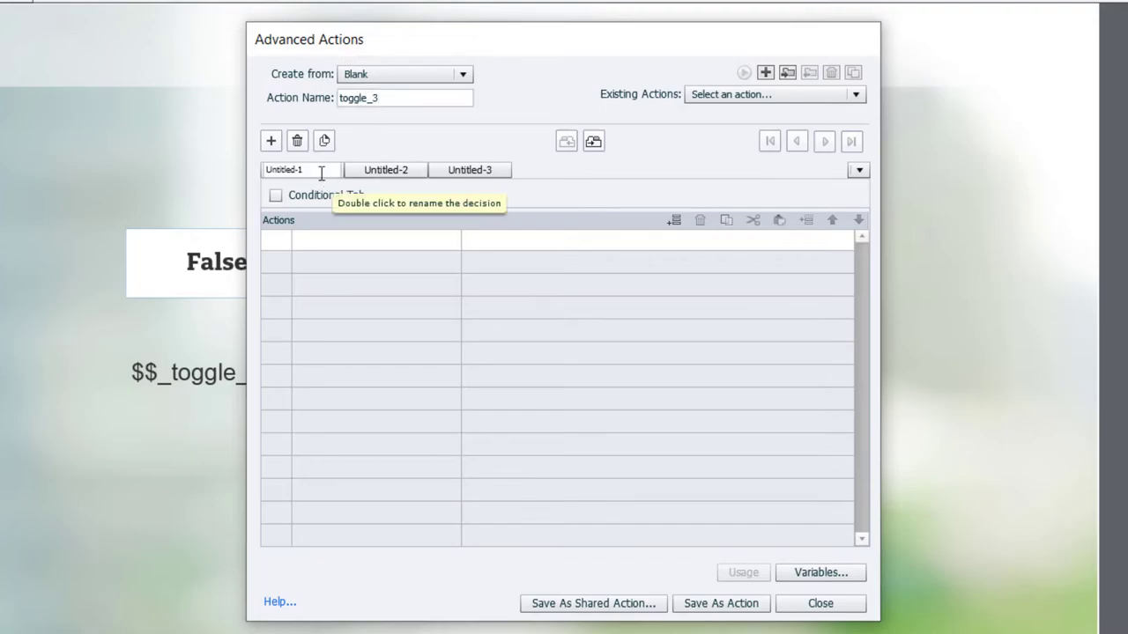
double_click(294, 170)
type("click")
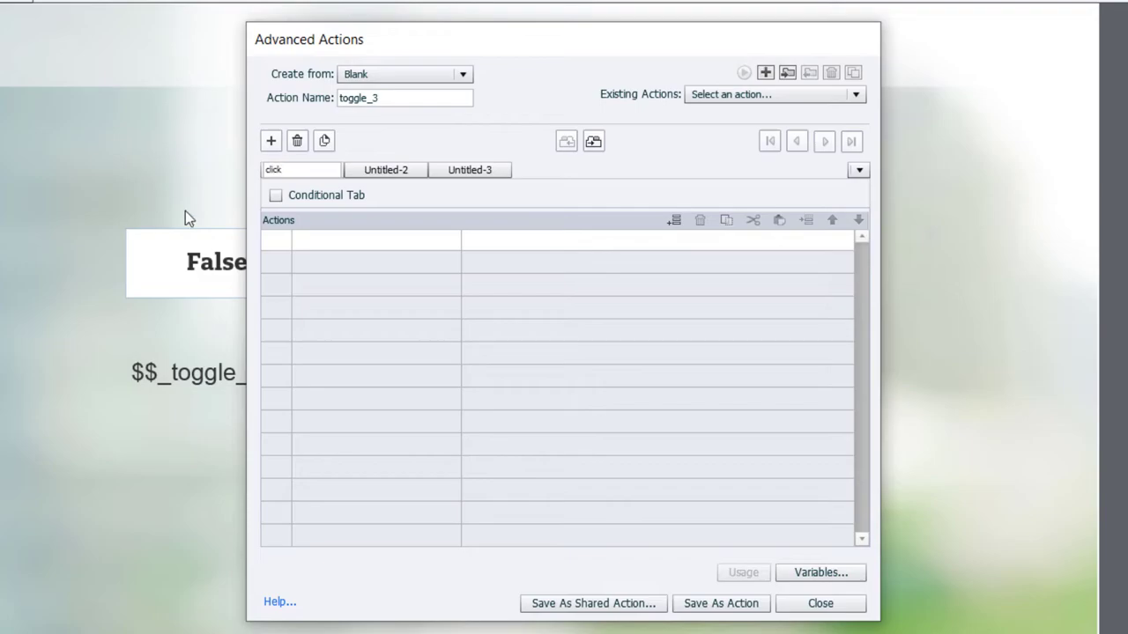
Add an Increment action to the click tab that raises the _toggle_03 variable by 1
left_click(335, 245)
left_click(335, 245)
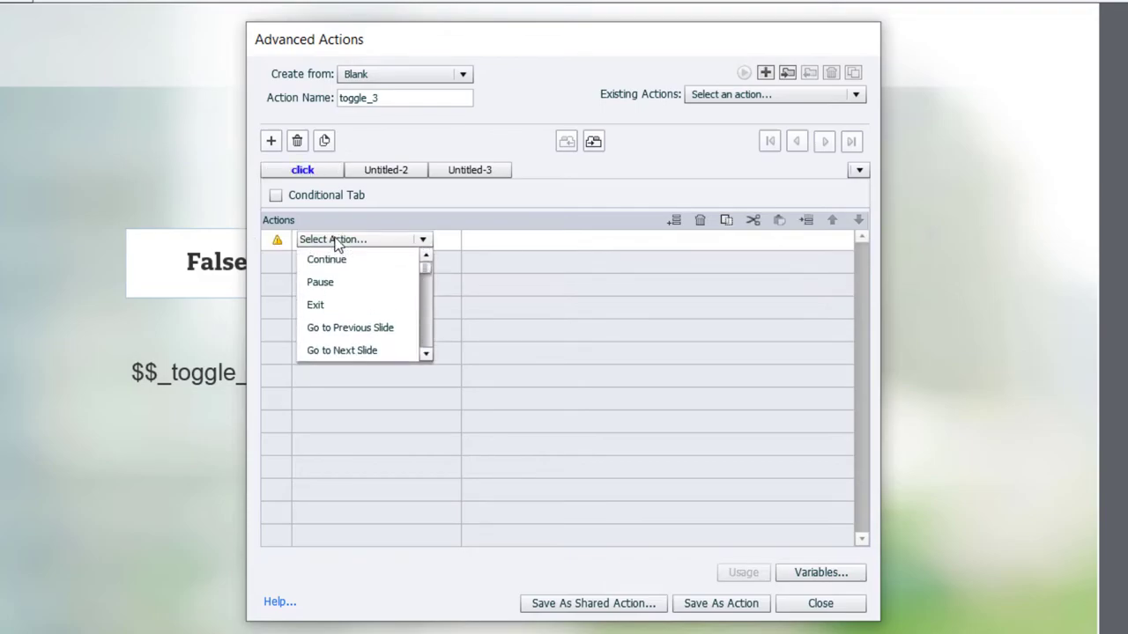
key("i")
left_click(333, 257)
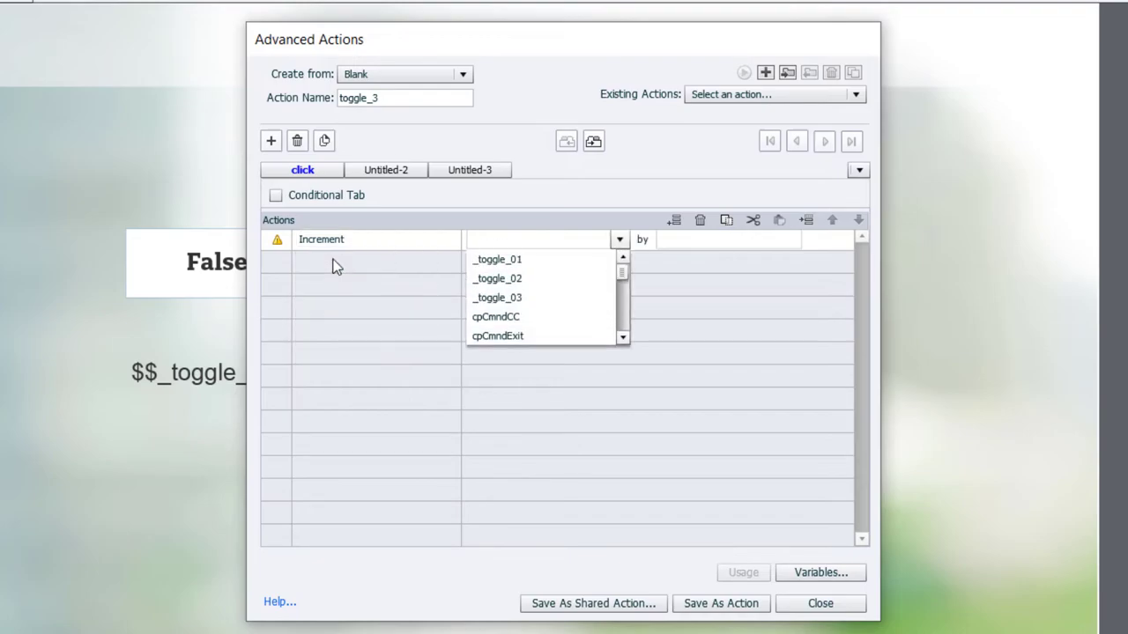
left_click(503, 300)
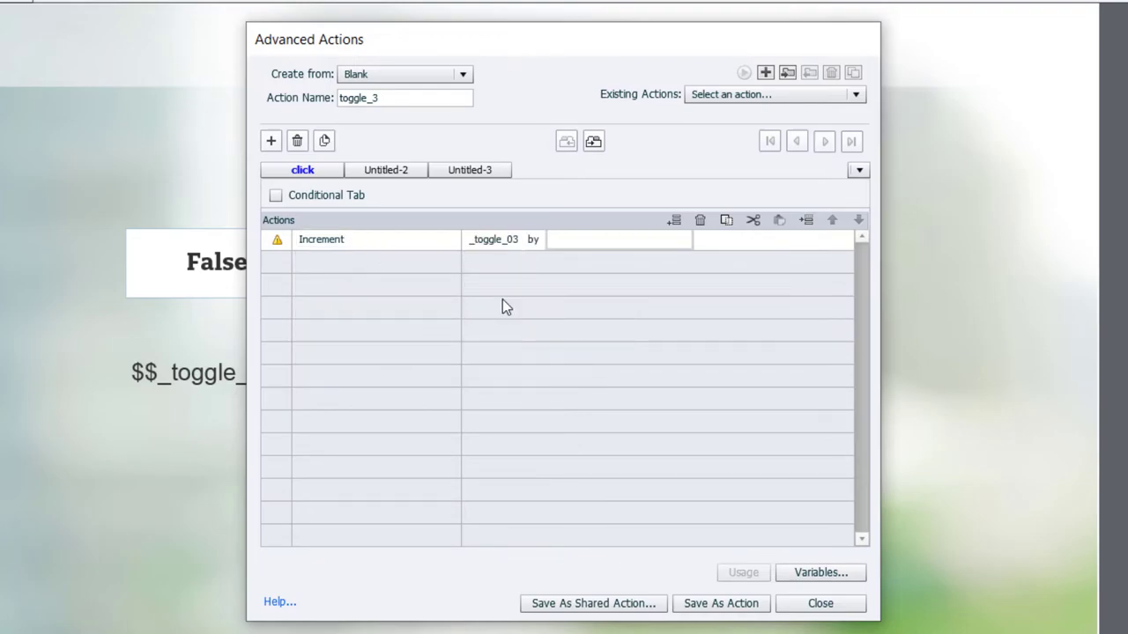
type("1")
key("Return")
Rename the second tab of the toggle_3 action to item1 and make it a conditional tab
double_click(411, 171)
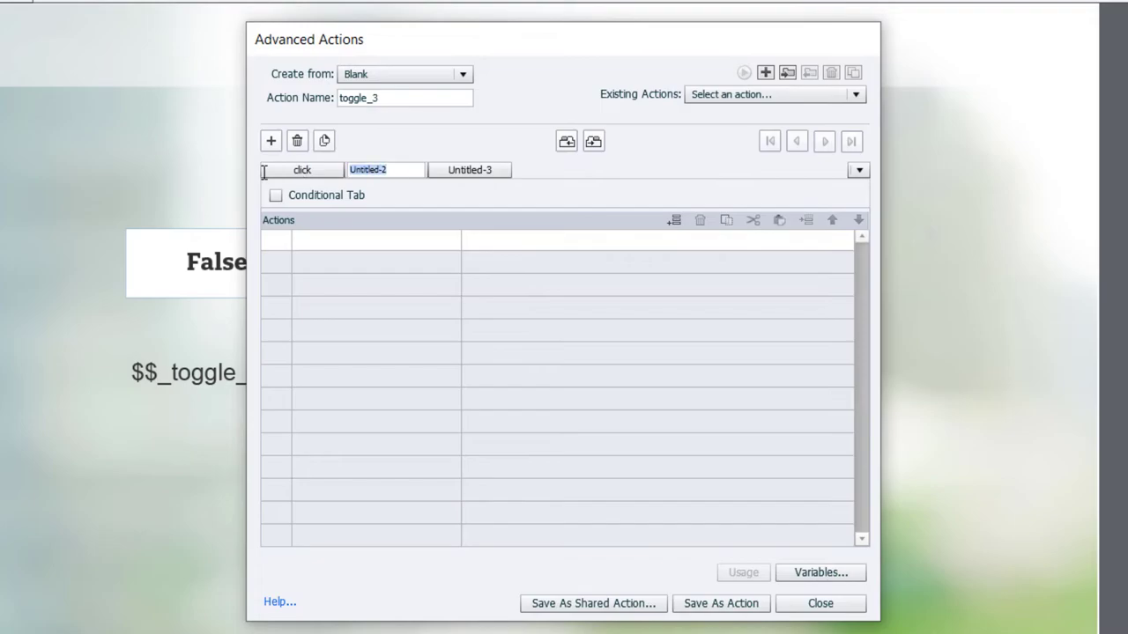
type("item1")
left_click(276, 195)
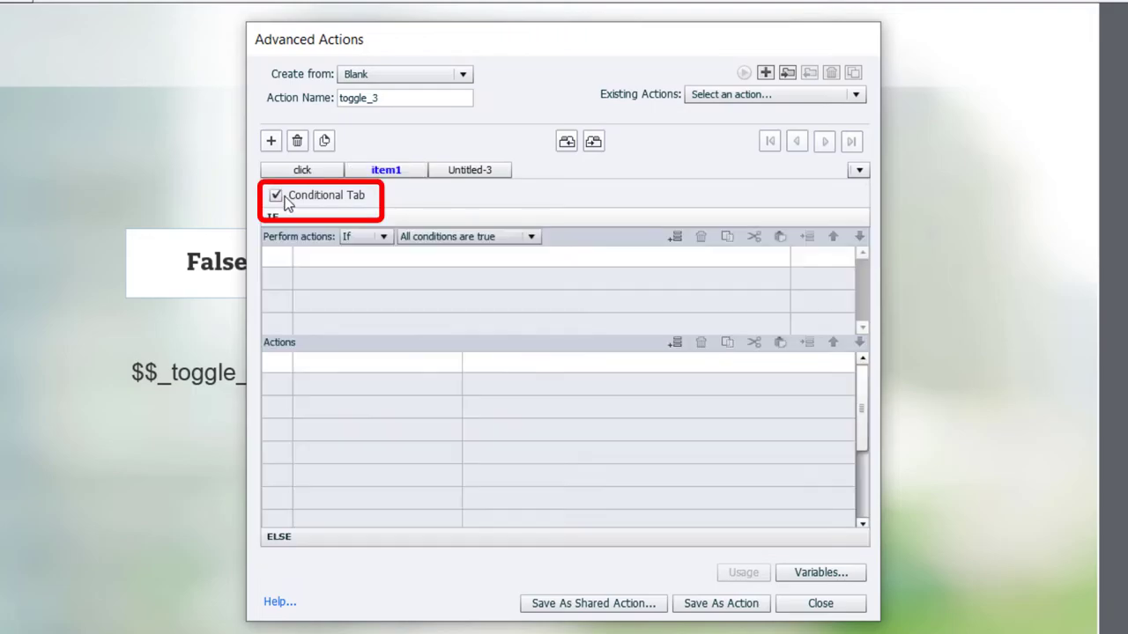
Add a condition to the item1 tab requiring the _toggle_03 variable to be equal to the literal 1
left_click(321, 259)
left_click(322, 259)
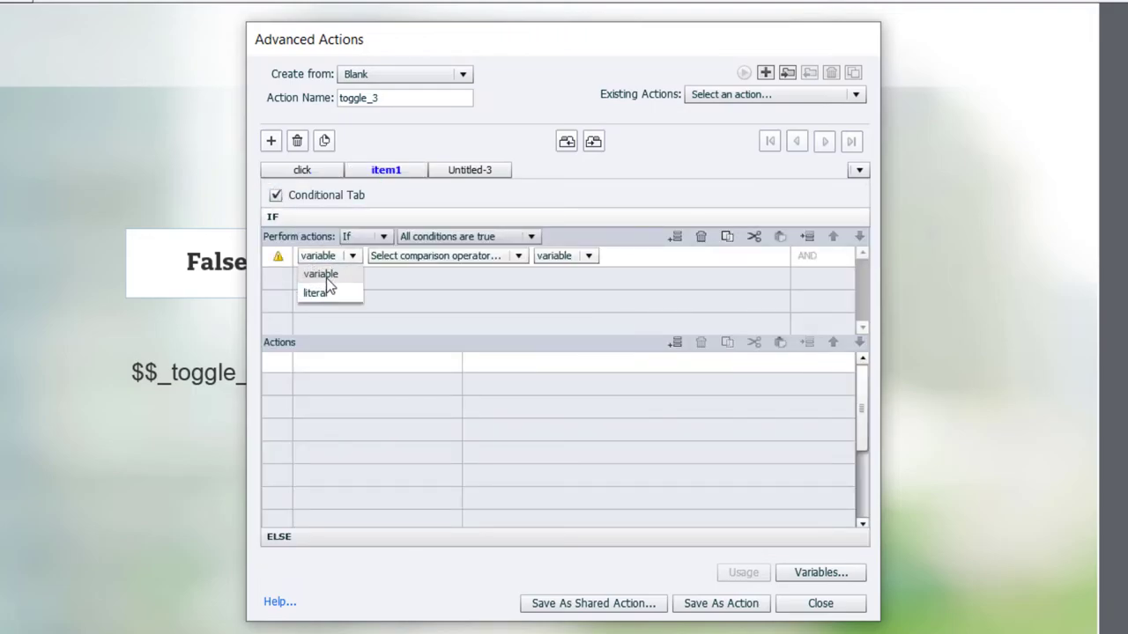
left_click(326, 277)
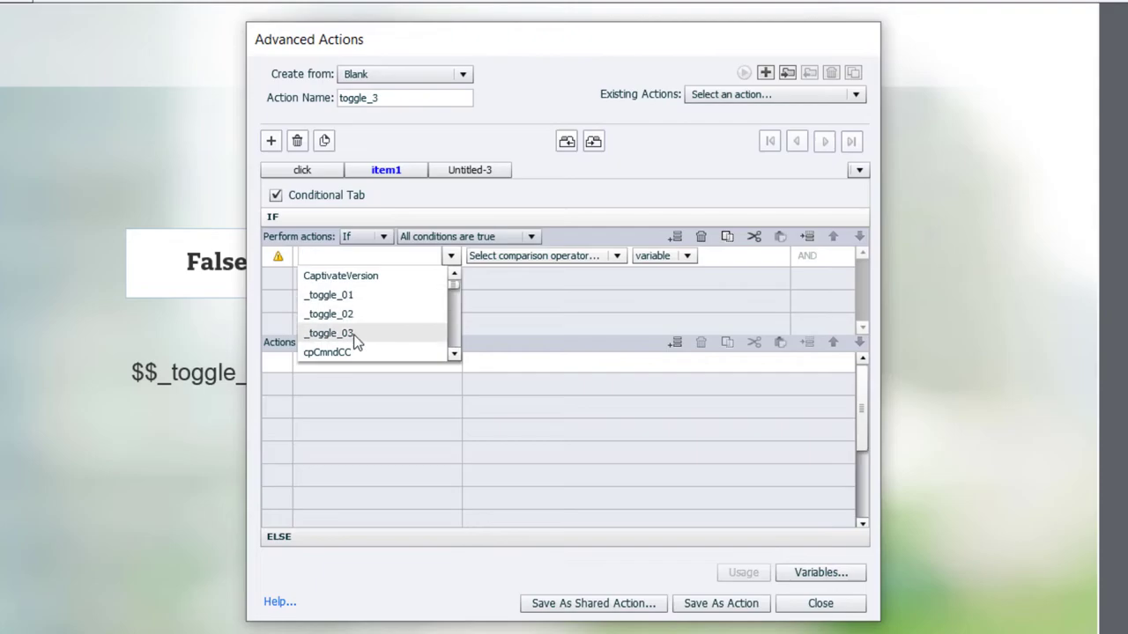
left_click(354, 332)
left_click(396, 257)
left_click(396, 274)
left_click(468, 266)
left_click(447, 295)
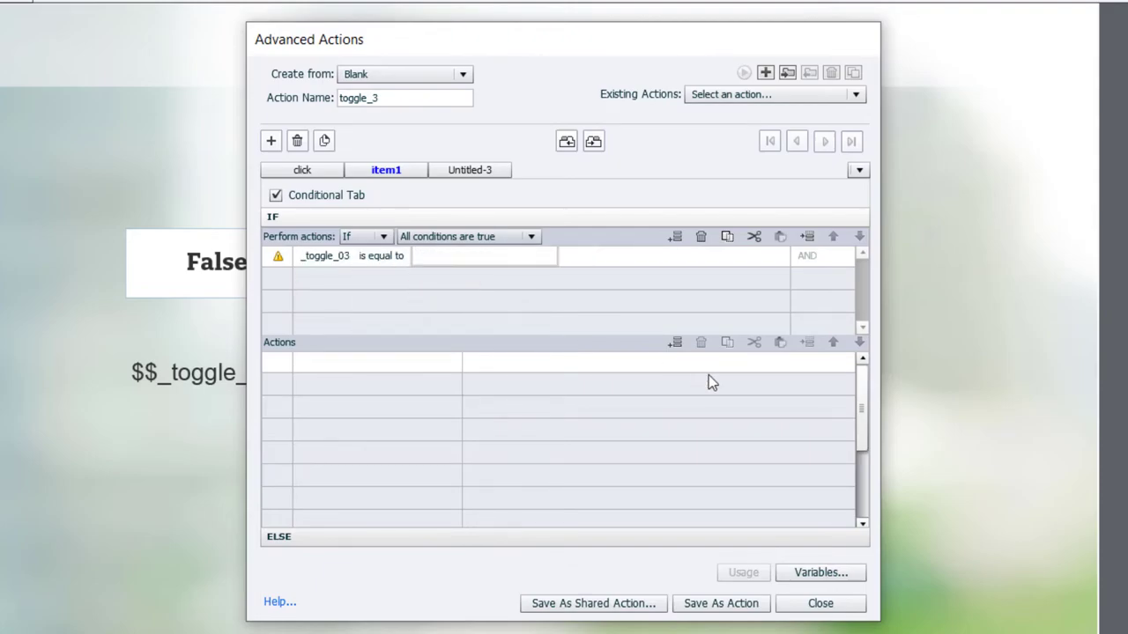
type("1")
key("Return")
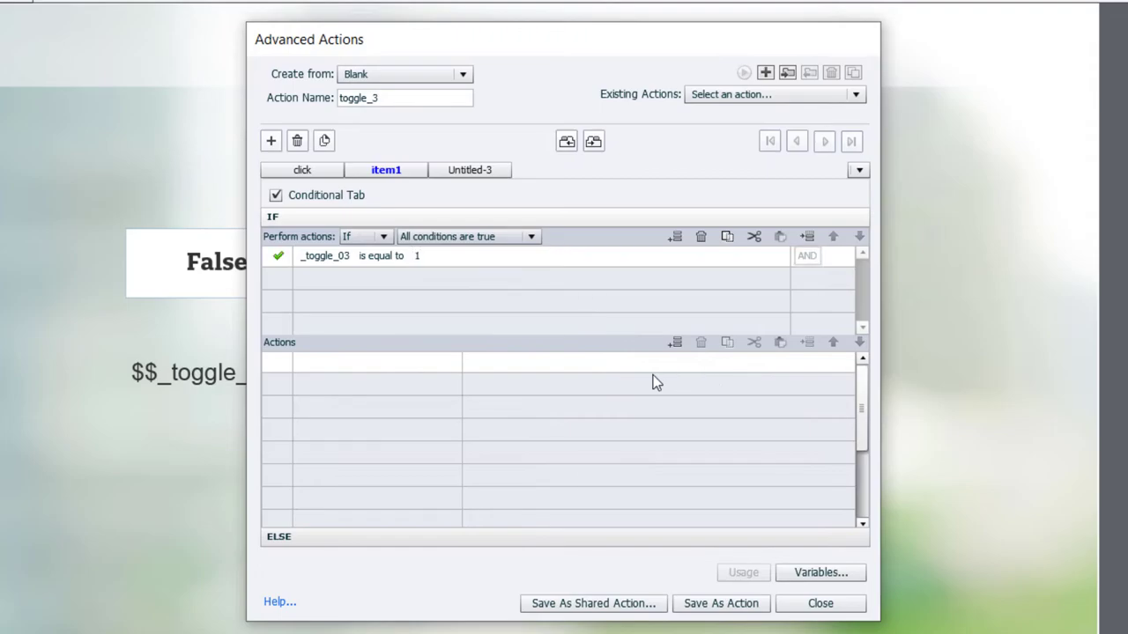
Add a Change State of action to the item1 tab that switches third_toggle to Item_1
left_click(328, 369)
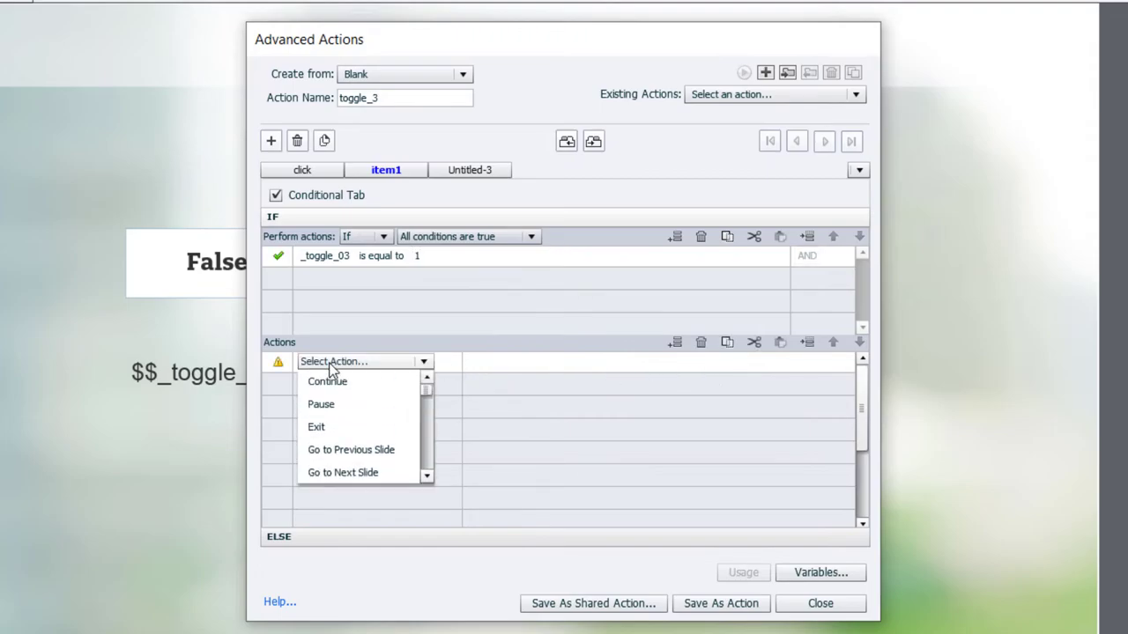
type("ch")
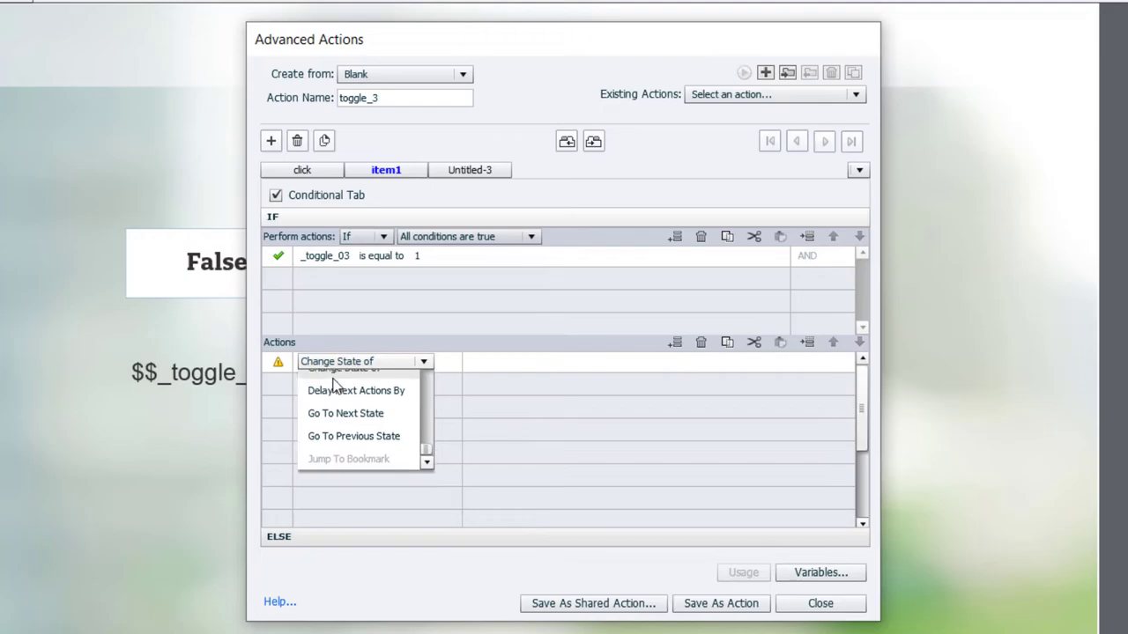
key("Return")
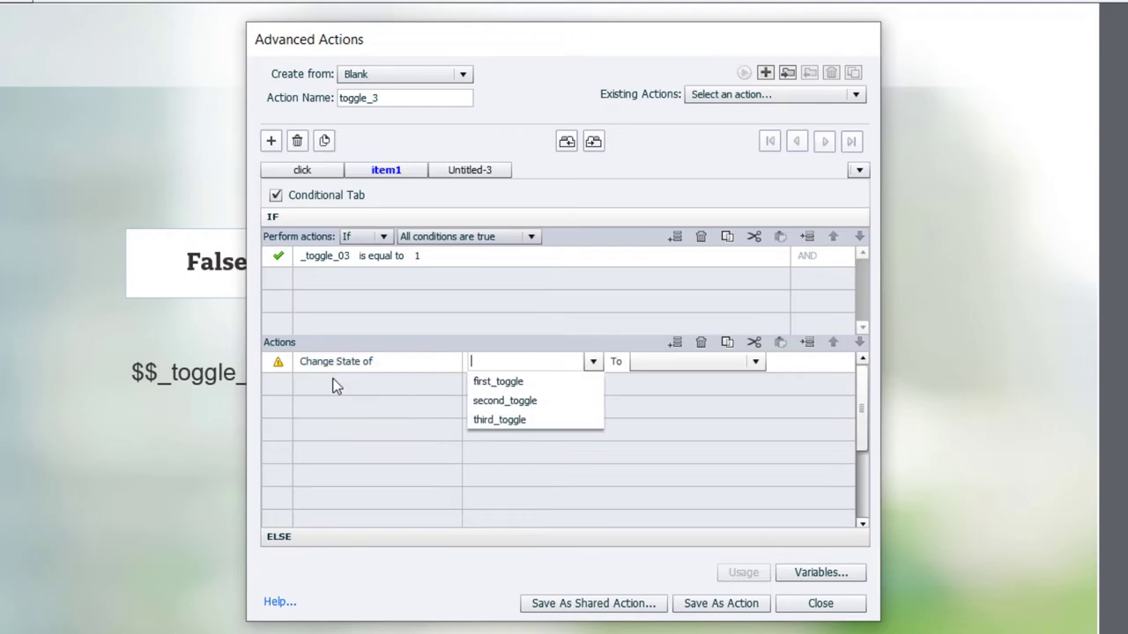
left_click(506, 421)
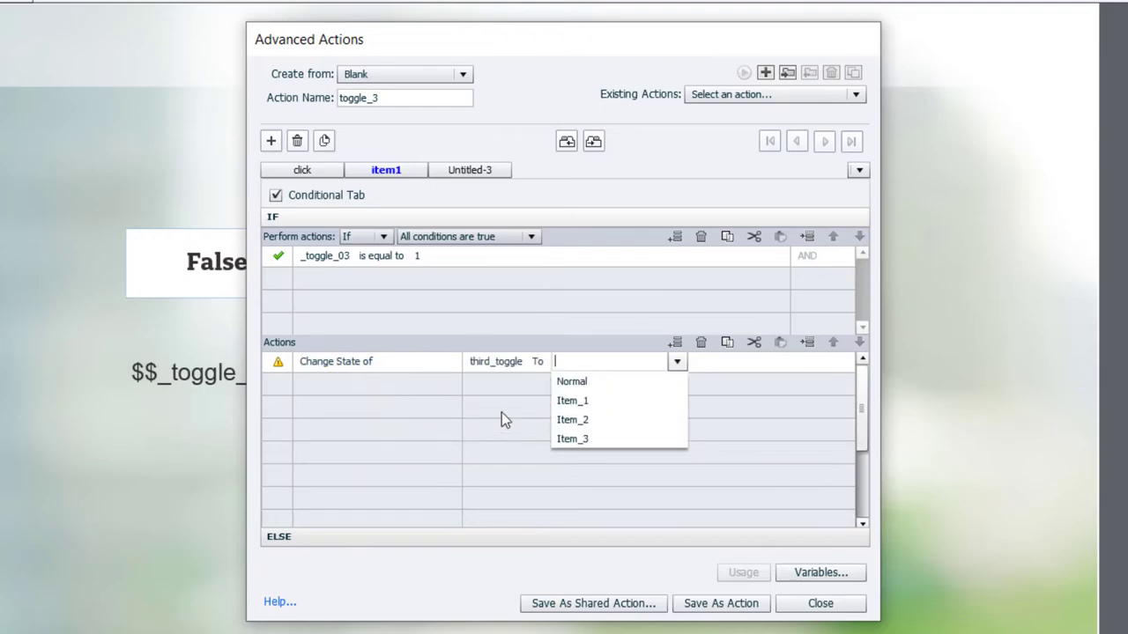
left_click(573, 396)
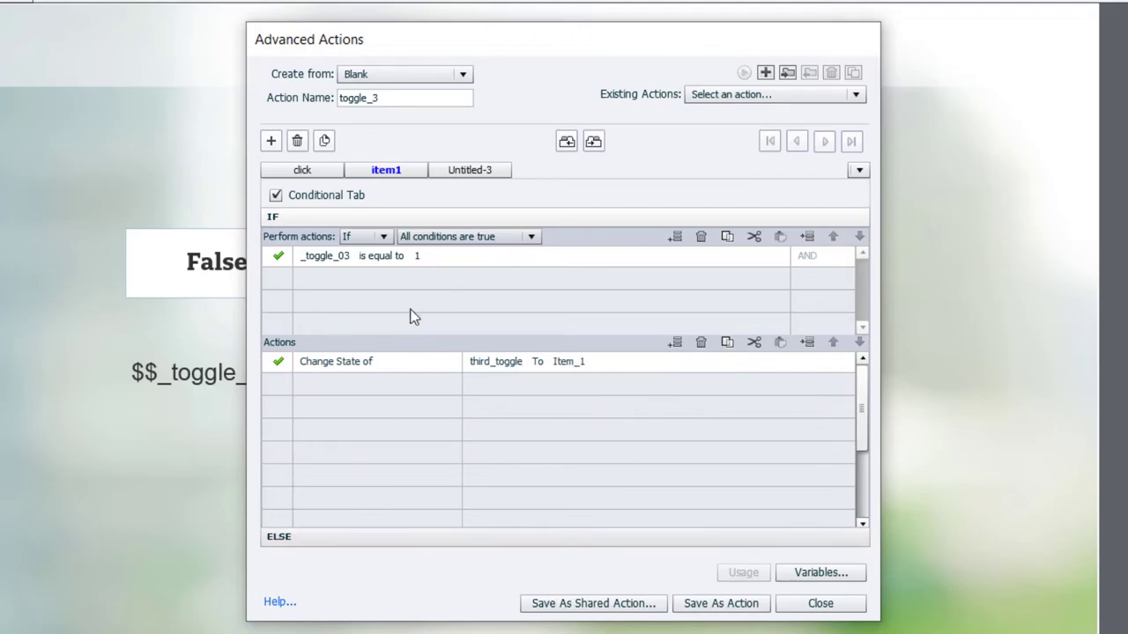
Duplicate the item1 tab and rename the copy item2
left_click(324, 143)
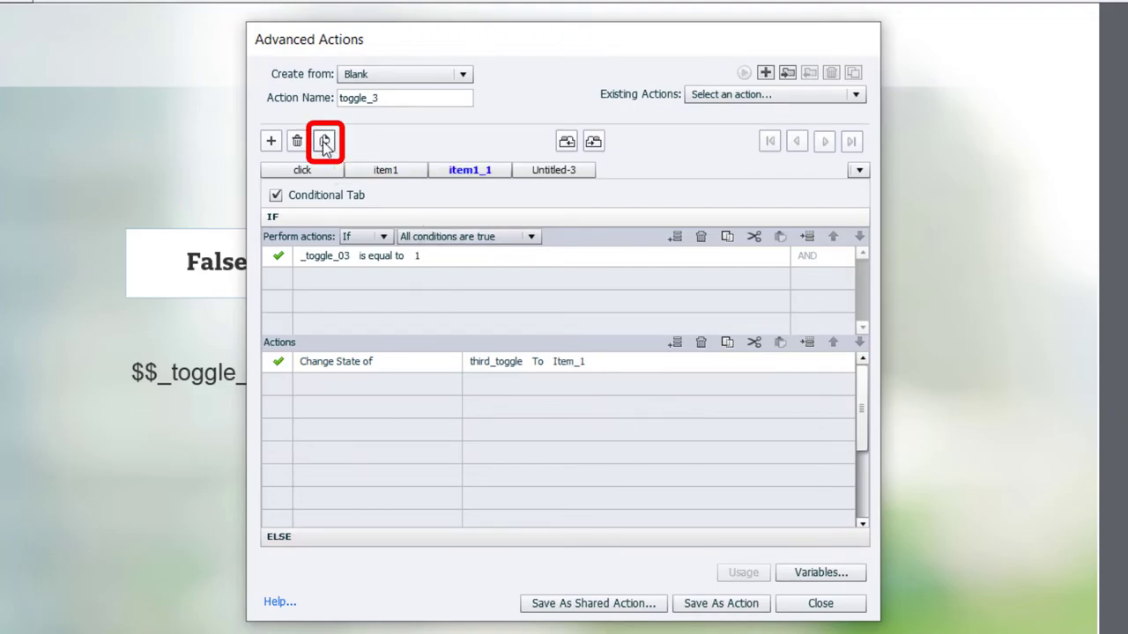
double_click(495, 174)
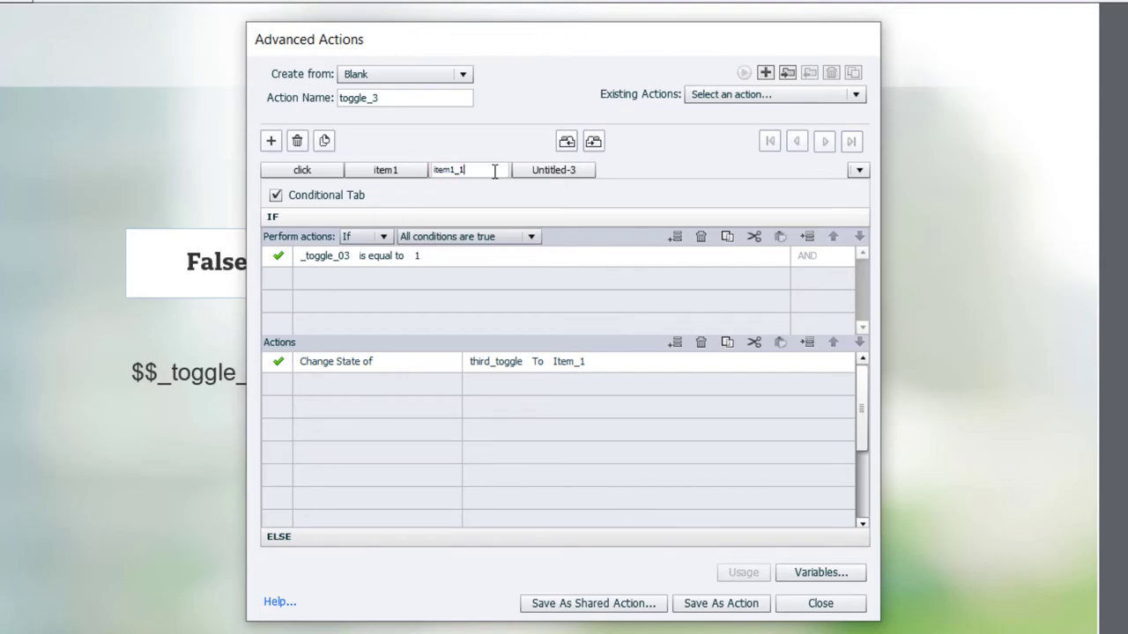
key("BackSpace")
key("BackSpace")
key("BackSpace")
type("2")
Set the item2 condition's literal value to 2 and its third_toggle target state to Item_2
left_click(421, 263)
left_click(451, 257)
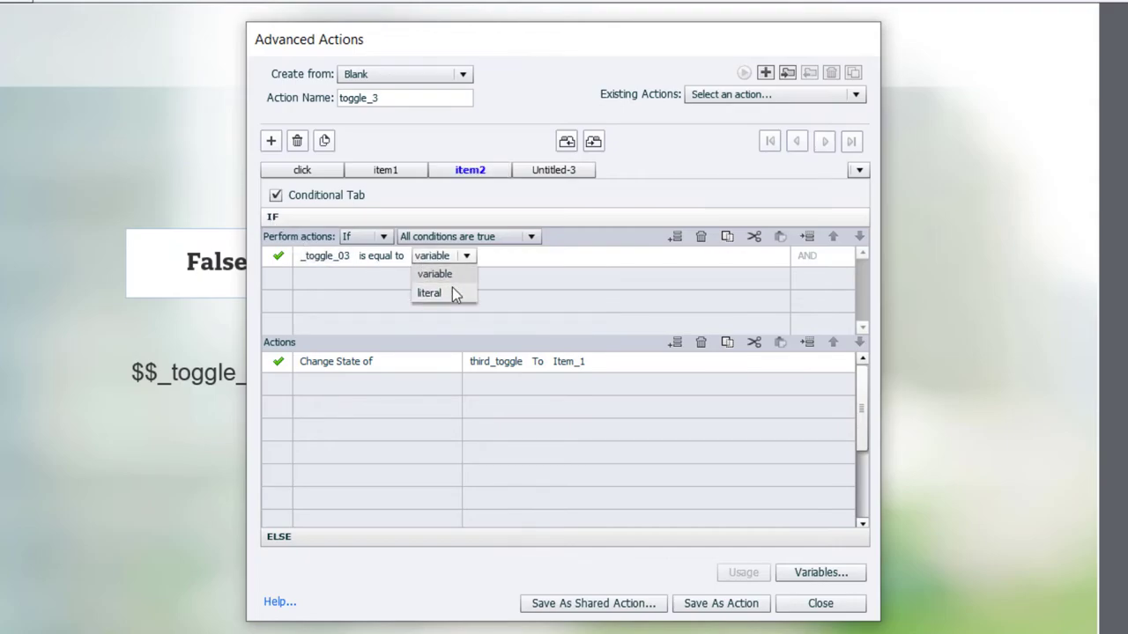
left_click(452, 291)
type("2")
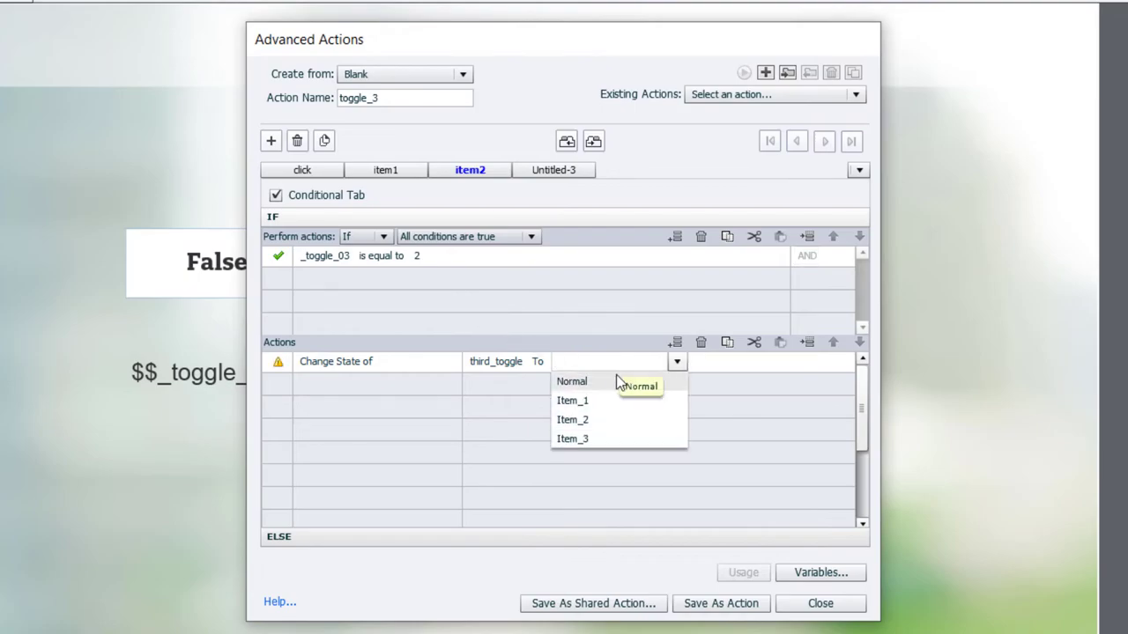
left_click(611, 420)
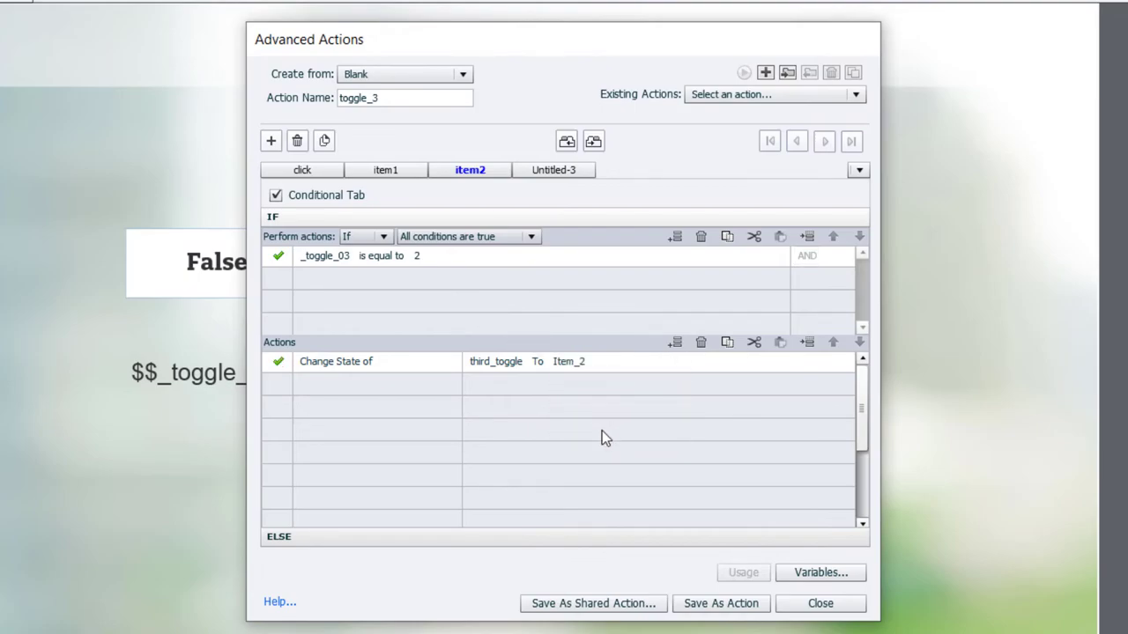
Duplicate the item2 tab and rename the copy item3
left_click(326, 143)
double_click(572, 171)
left_click(572, 171)
key("BackSpace")
key("BackSpace")
key("BackSpace")
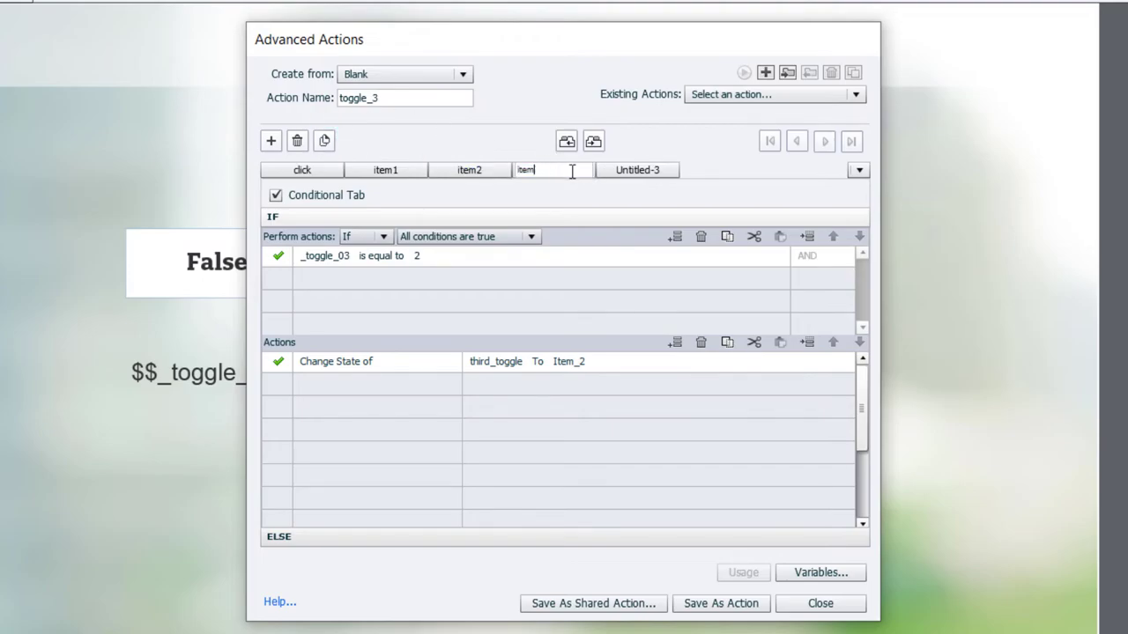
type("3")
key("Return")
Set the item3 condition's literal value to 3 and its third_toggle target state to Item_3
left_click(422, 257)
left_click(428, 255)
left_click(452, 294)
type("3")
key("Return")
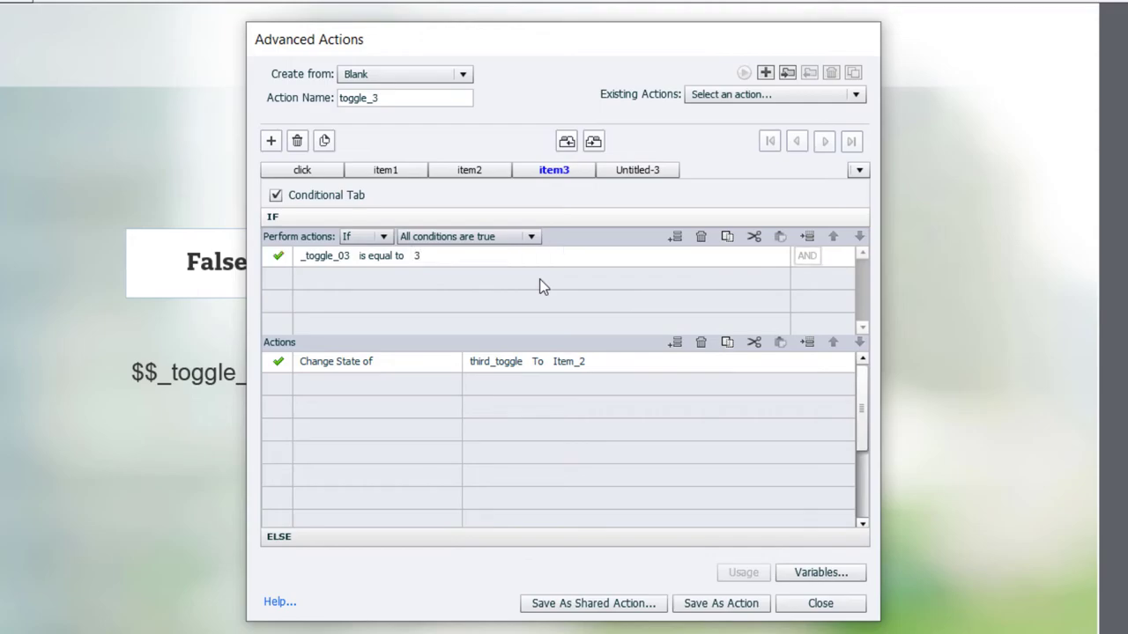
left_click(577, 364)
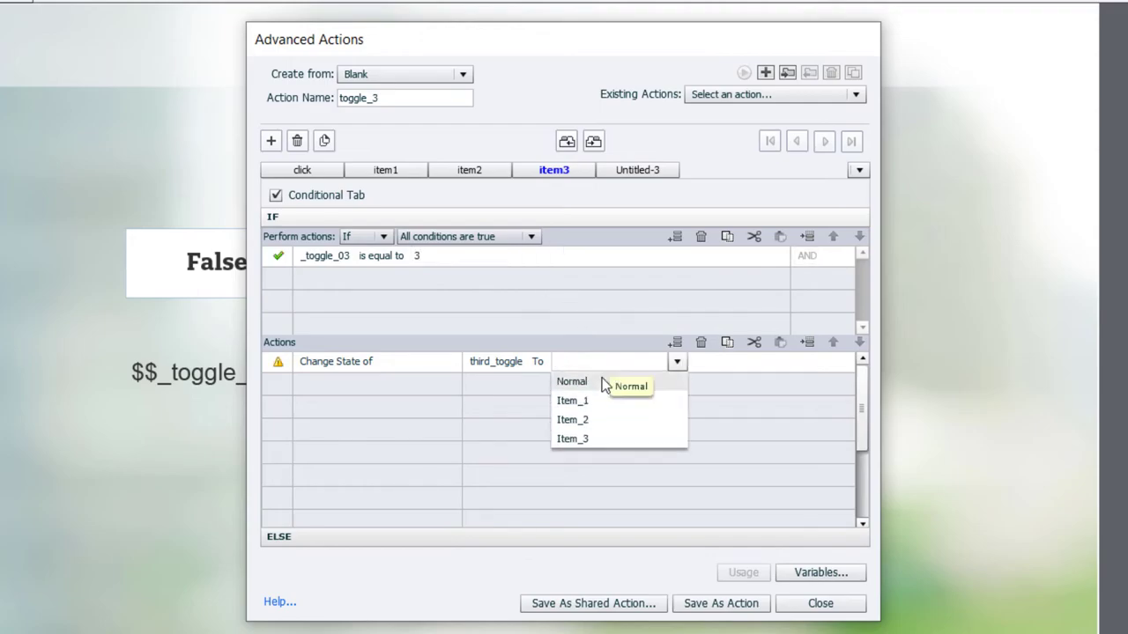
left_click(600, 440)
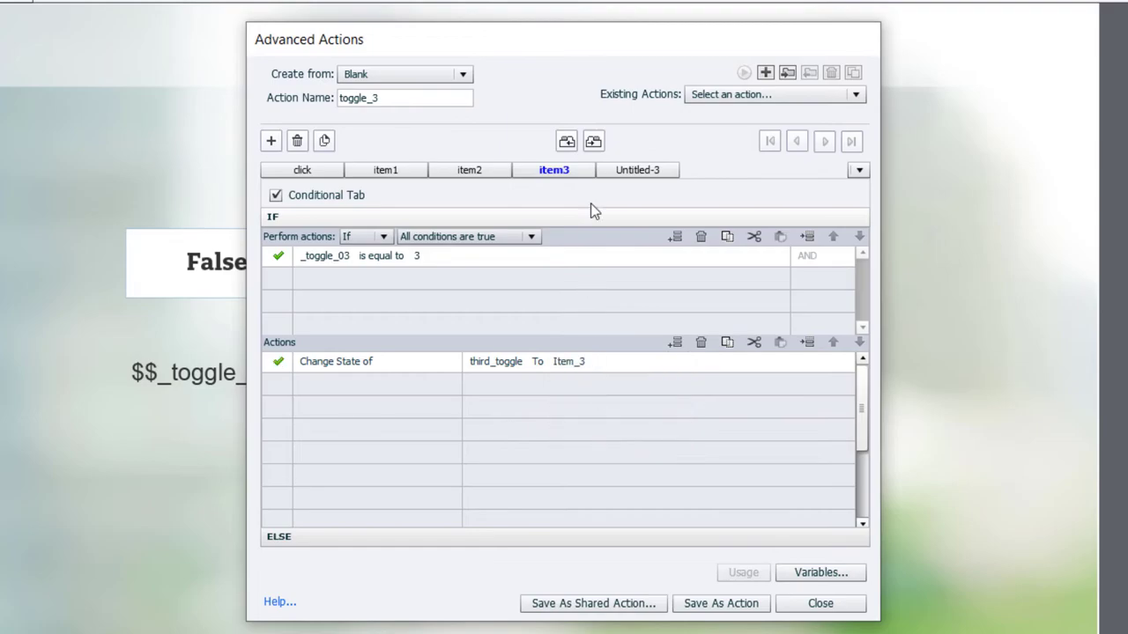
Duplicate the item3 tab and rename the copy Reset to 1
left_click(325, 143)
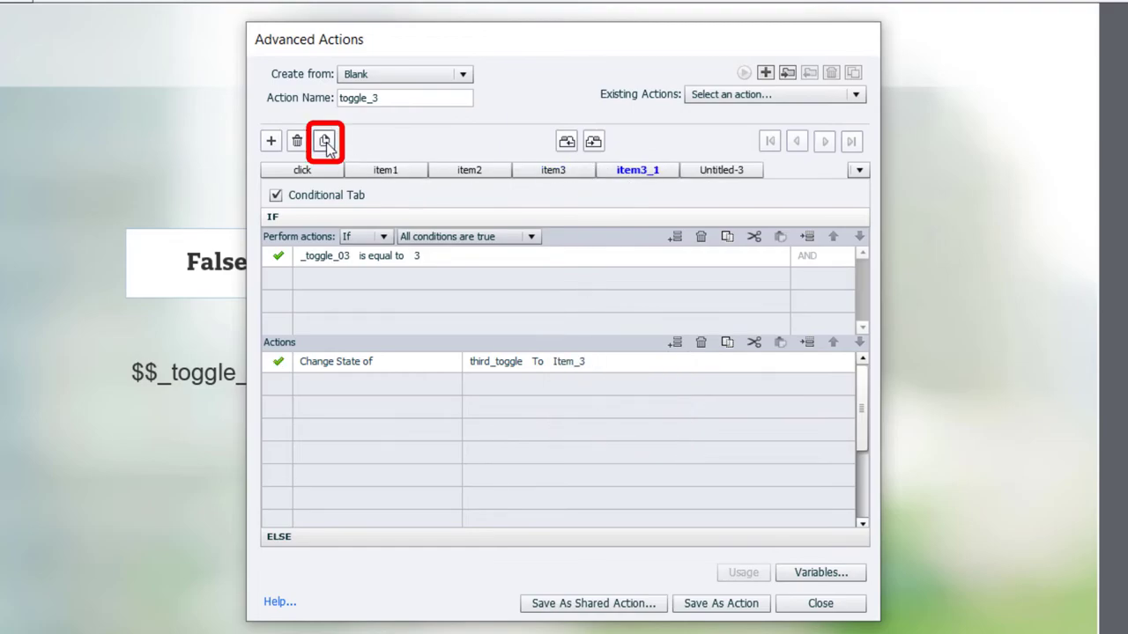
double_click(652, 172)
left_click_drag(655, 170, 506, 169)
type("Reset to 1")
key("Return")
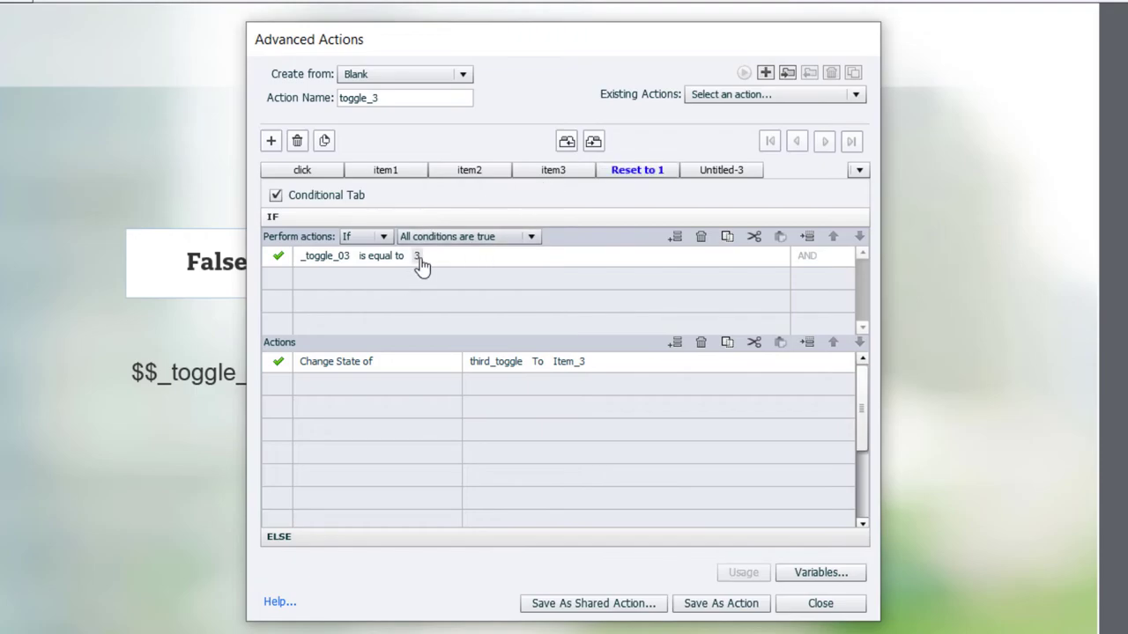
Set the Reset to 1 condition's literal value to 4 and its third_toggle target state to Item_1
left_click(420, 257)
left_click(450, 259)
left_click(445, 291)
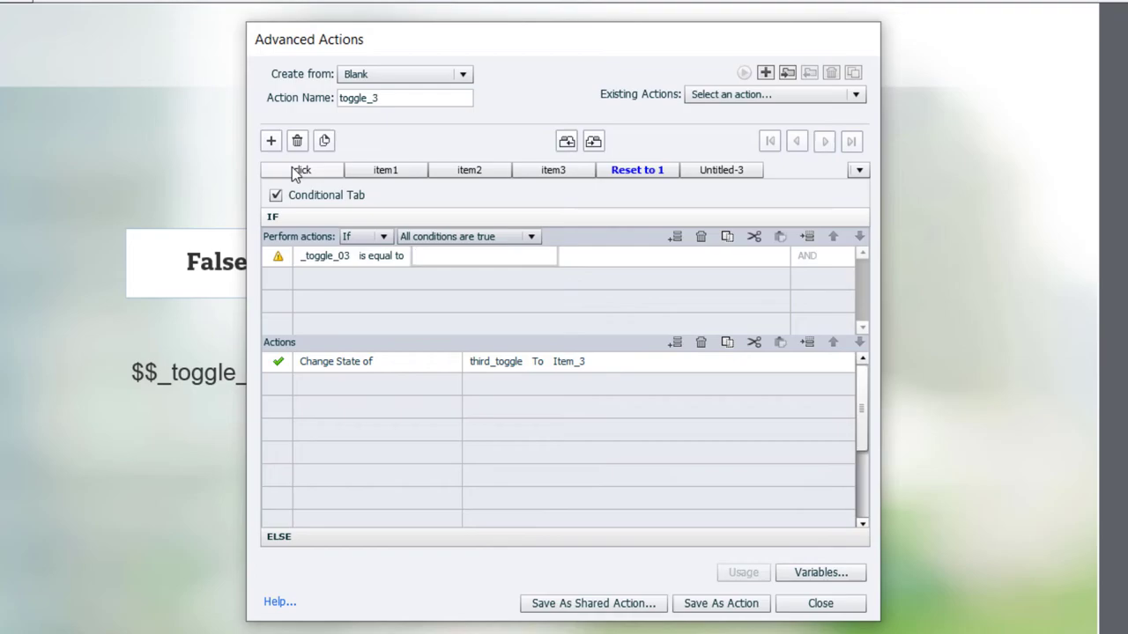
type("4")
key("Return")
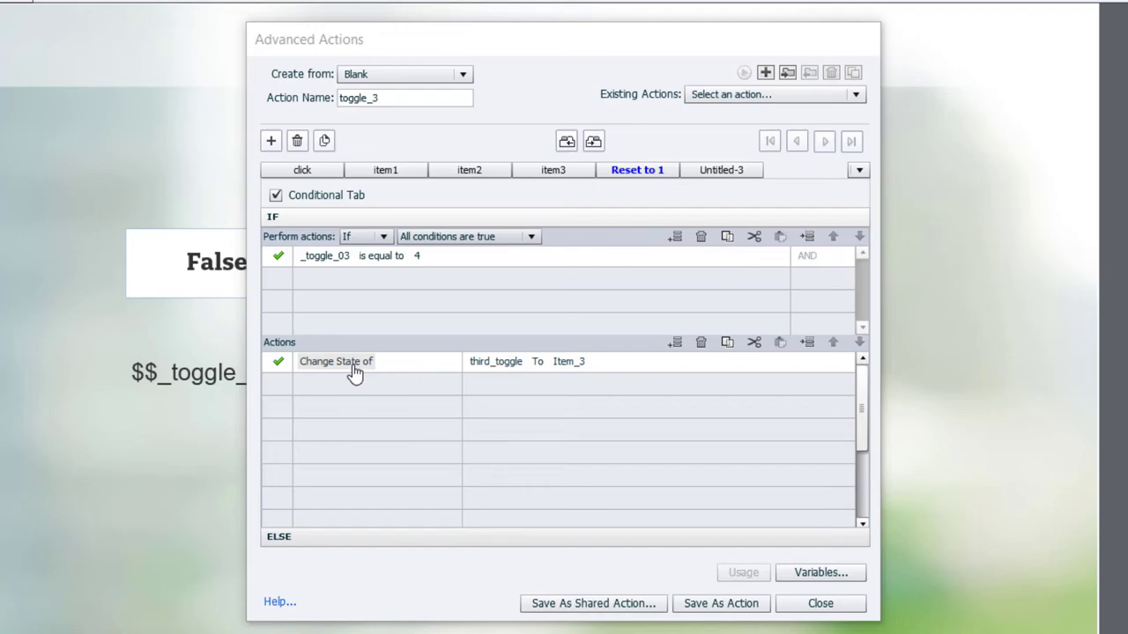
left_click(577, 366)
left_click(573, 373)
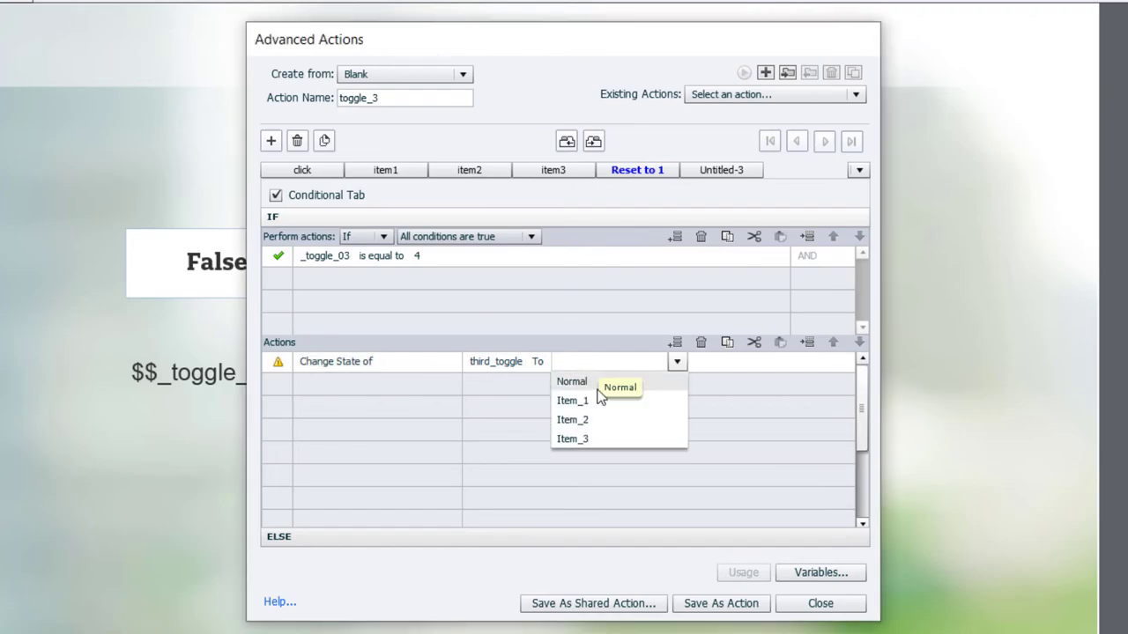
left_click(599, 404)
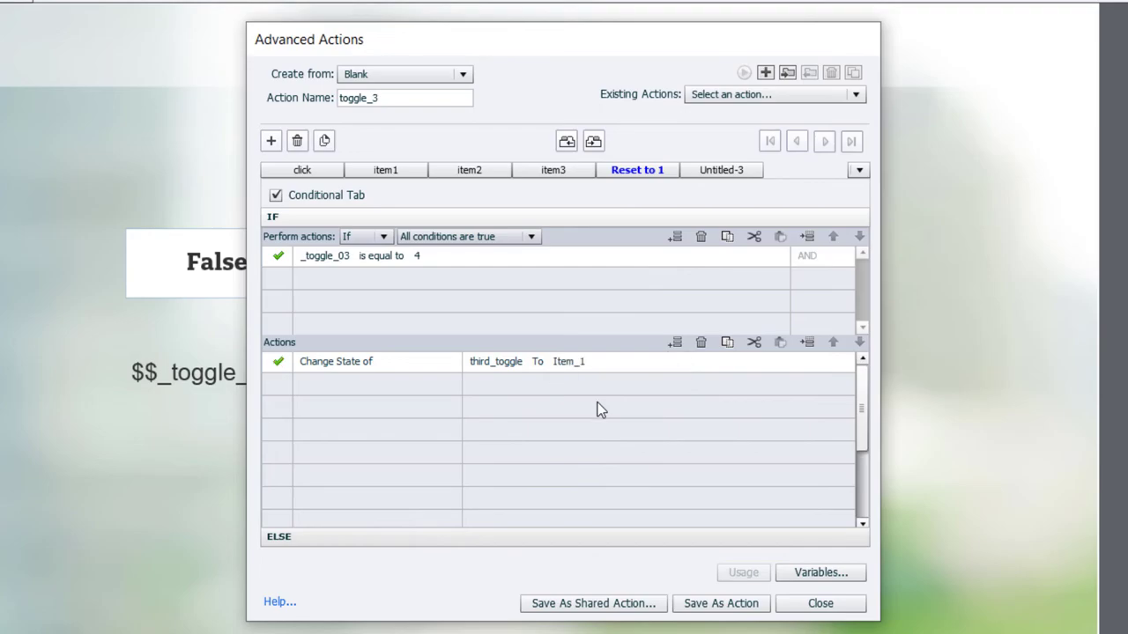
Add an Assign action to the Reset to 1 tab that sets the _toggle_03 variable to the literal 1
left_click(320, 390)
left_click(320, 386)
key("a")
left_click(331, 408)
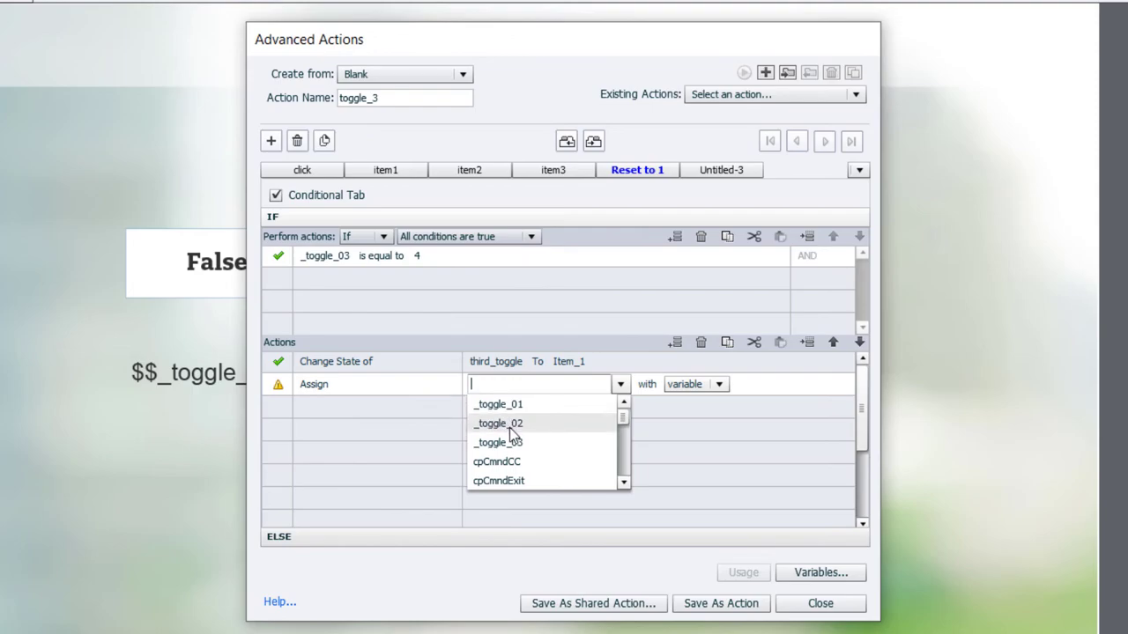
left_click(511, 436)
left_click(610, 389)
left_click(604, 417)
type("1")
key("Return")
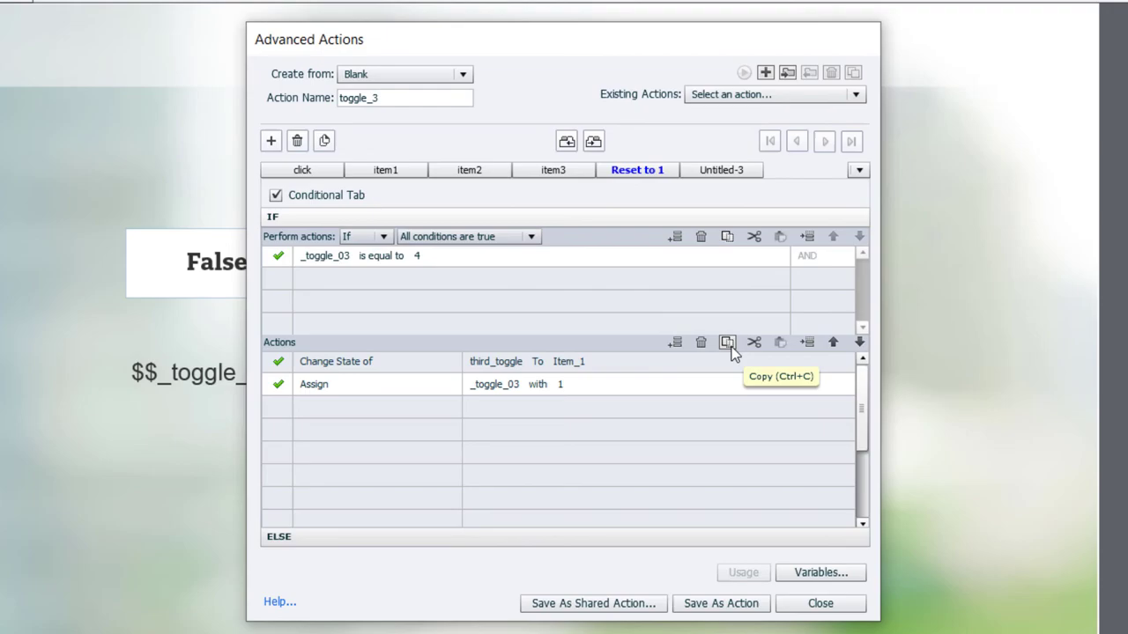
Save the toggle_3 advanced action and close the Advanced Actions dialog
left_click(715, 606)
left_click(628, 368)
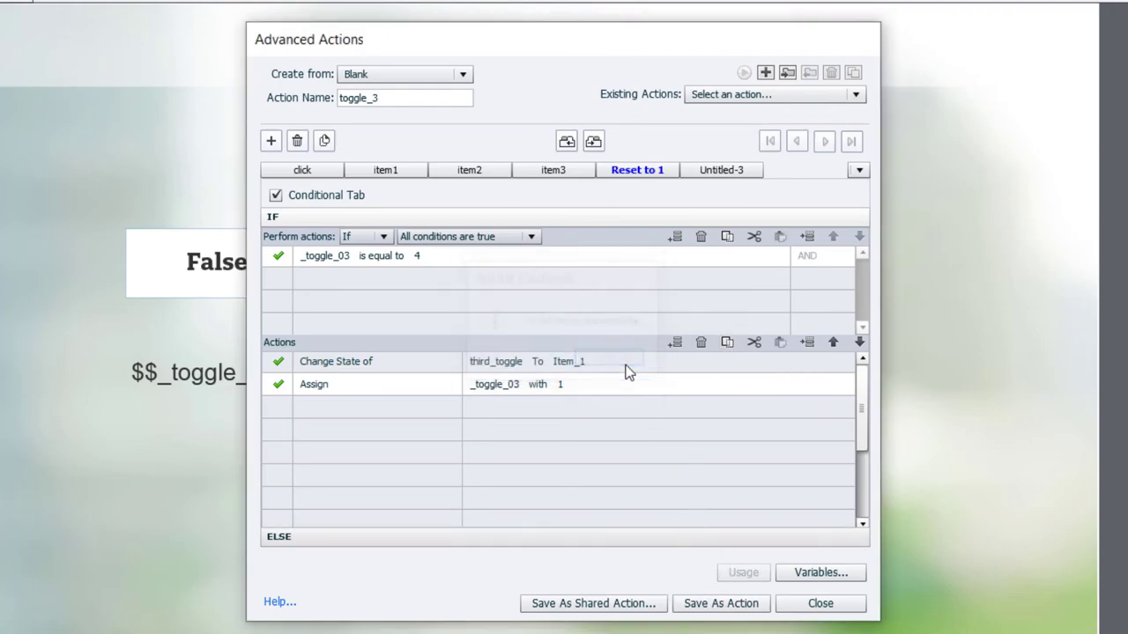
left_click(818, 608)
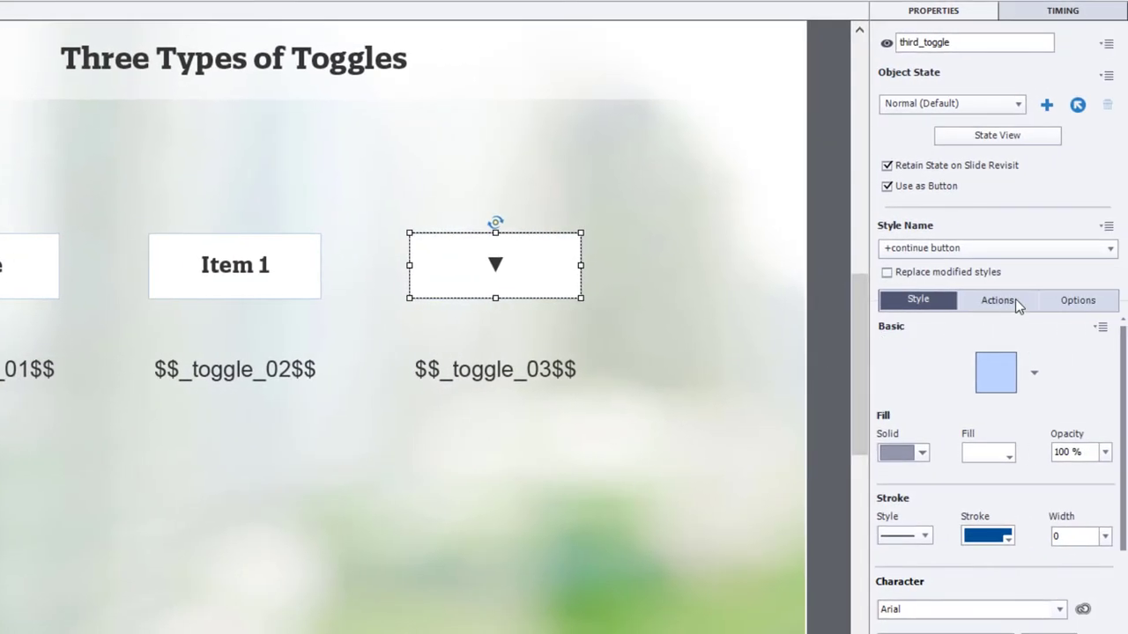
Set third_toggle's On Success action to Execute Advanced Actions with the toggle_3 script
left_click(1098, 302)
left_click(1004, 348)
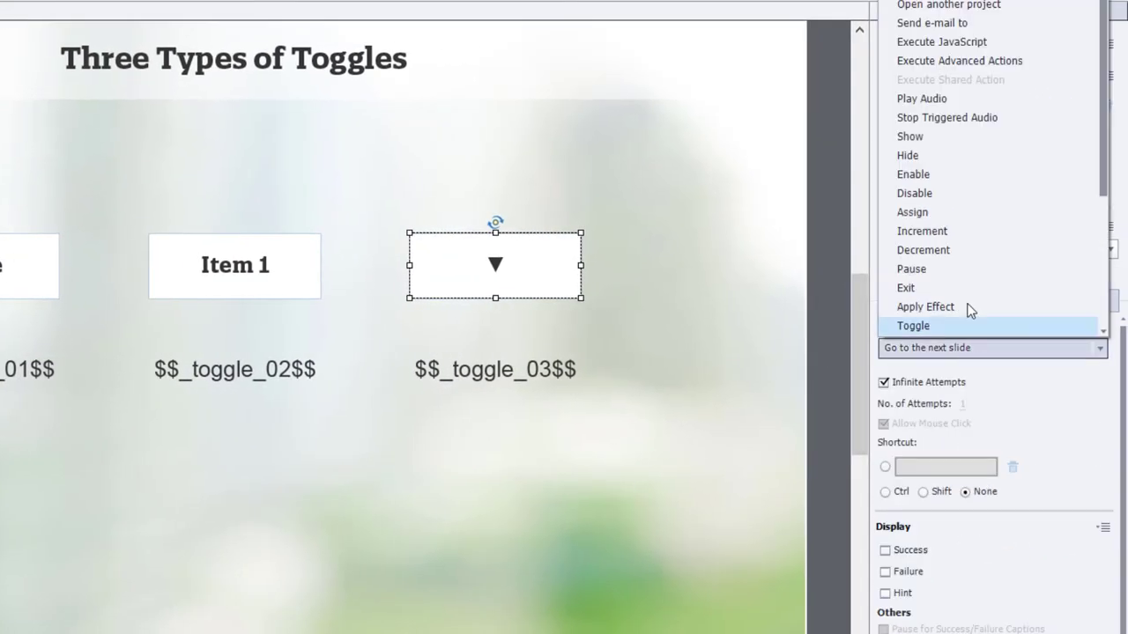
left_click(978, 61)
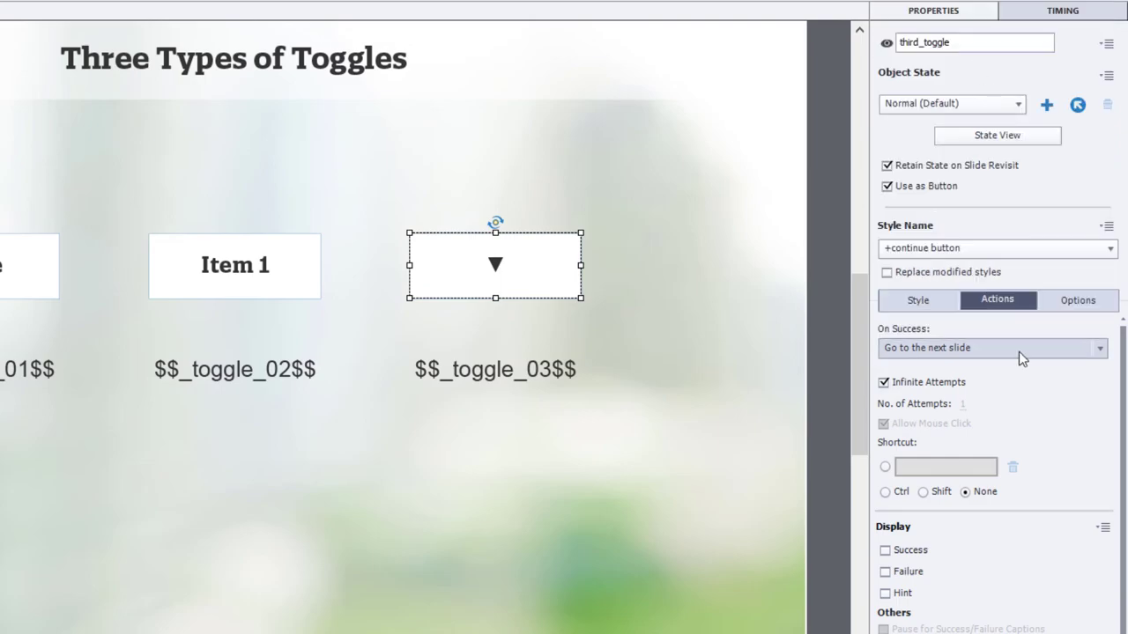
left_click(994, 387)
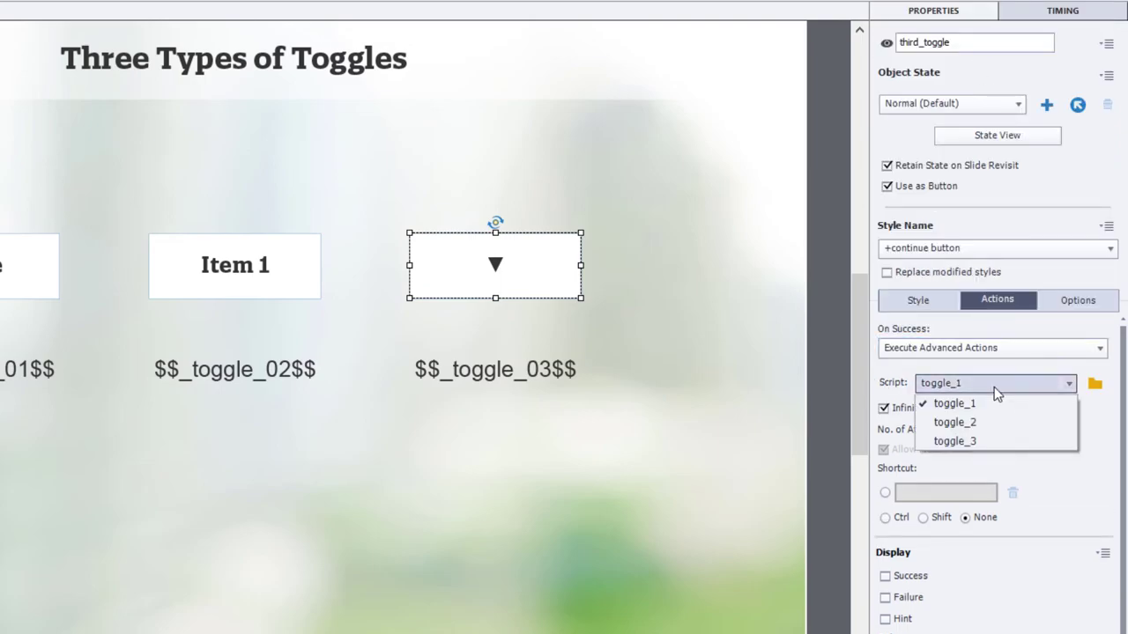
left_click(980, 441)
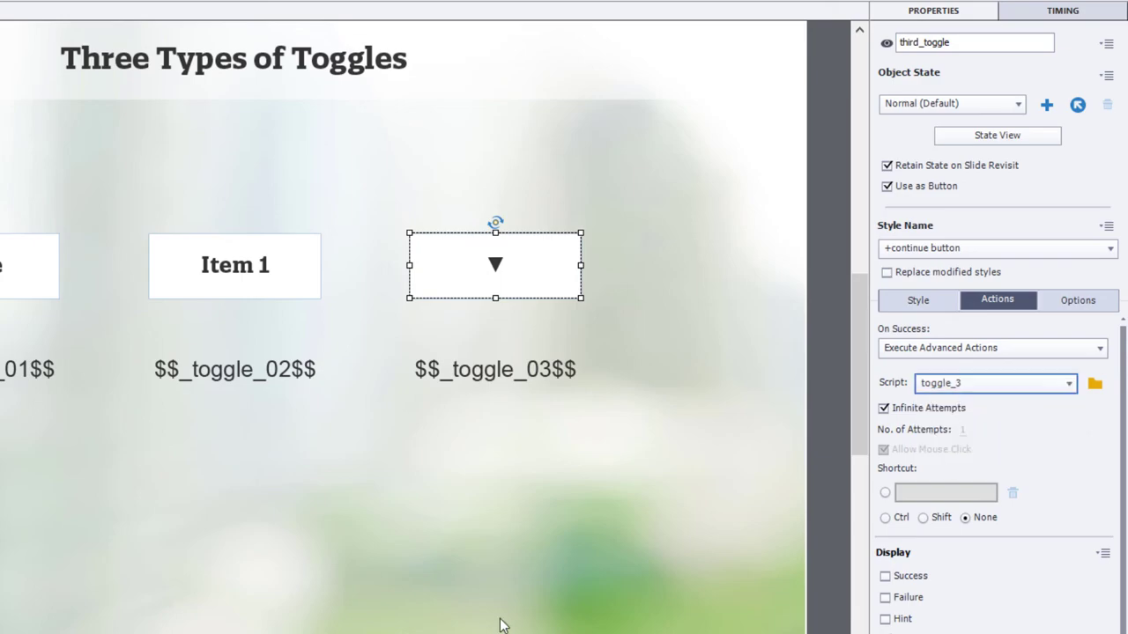
Preview the project and test the third toggle by cycling through its items back to the first one
left_click(332, 30)
left_click(527, 138)
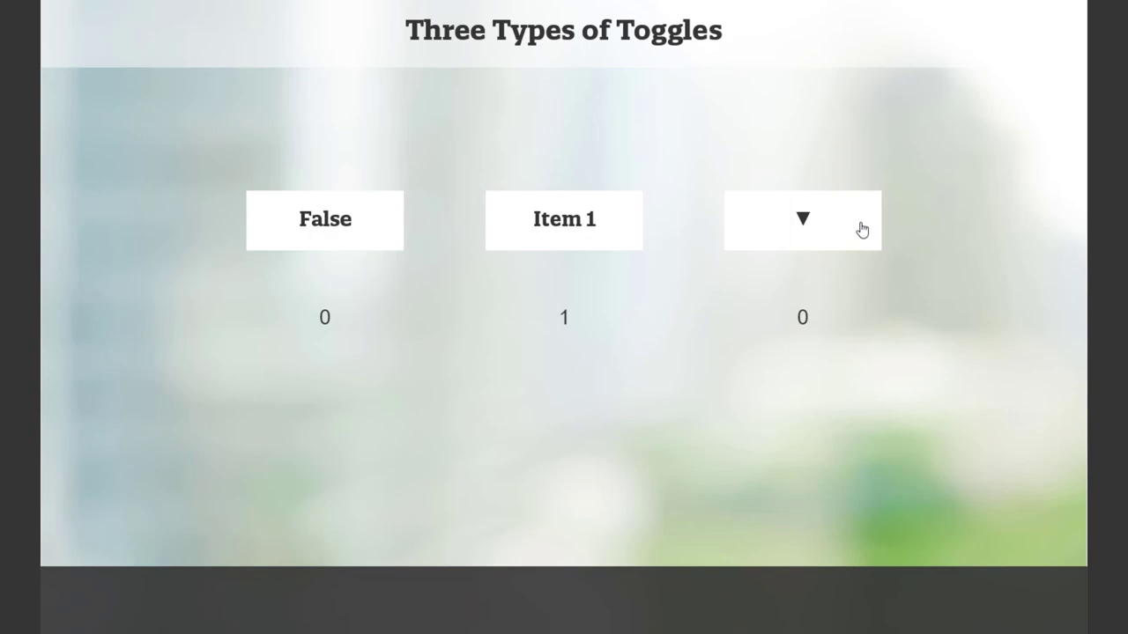
left_click(860, 229)
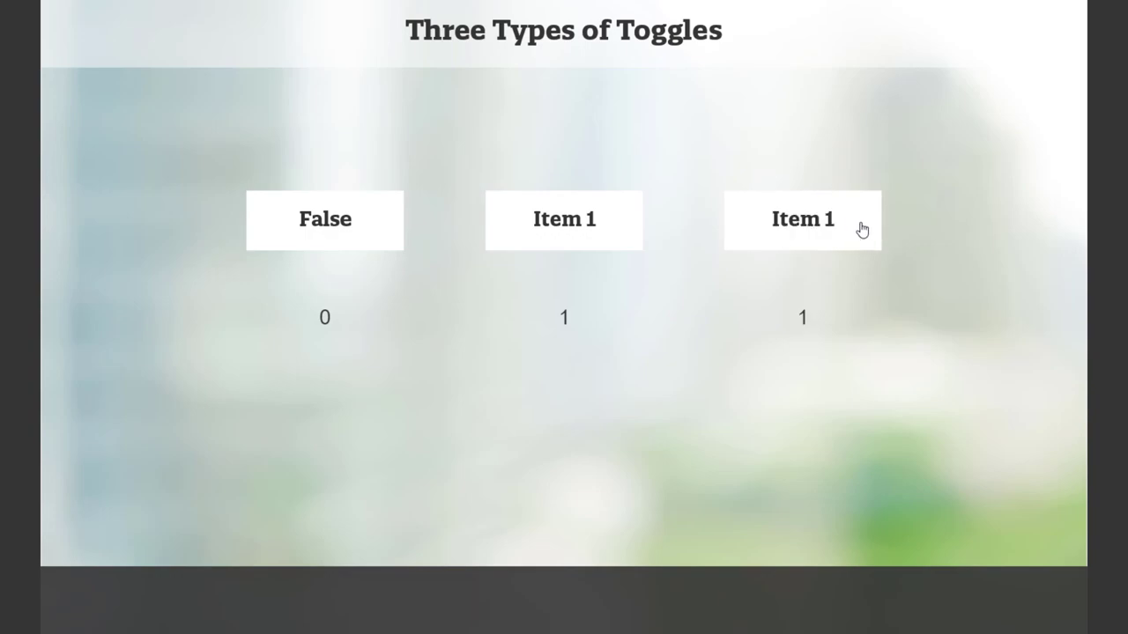
left_click(862, 230)
left_click(862, 230)
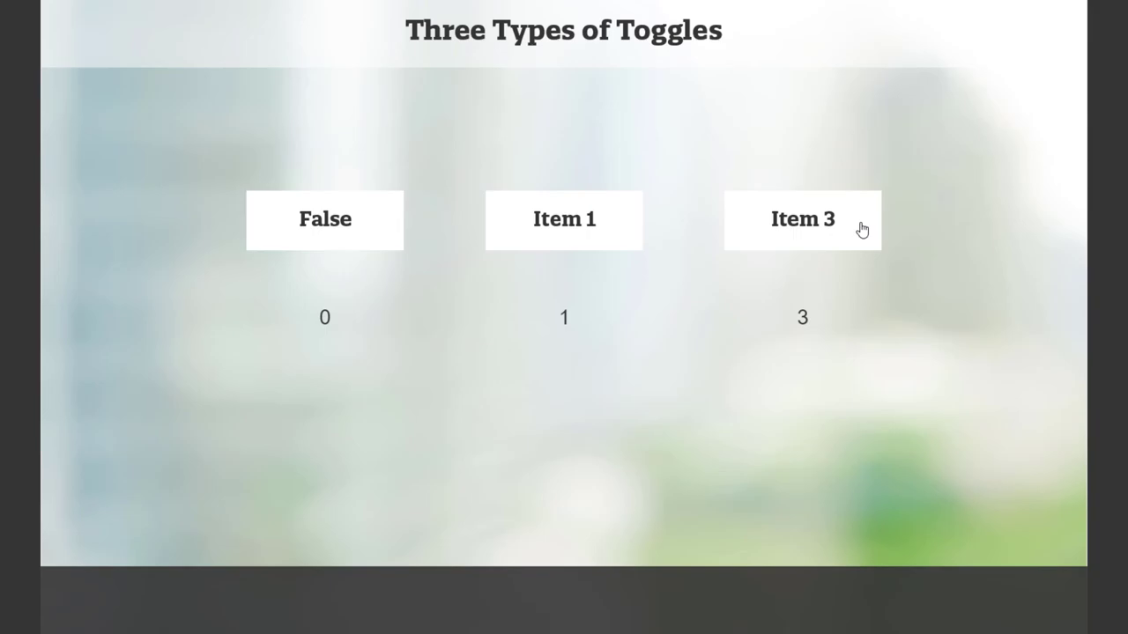
left_click(862, 230)
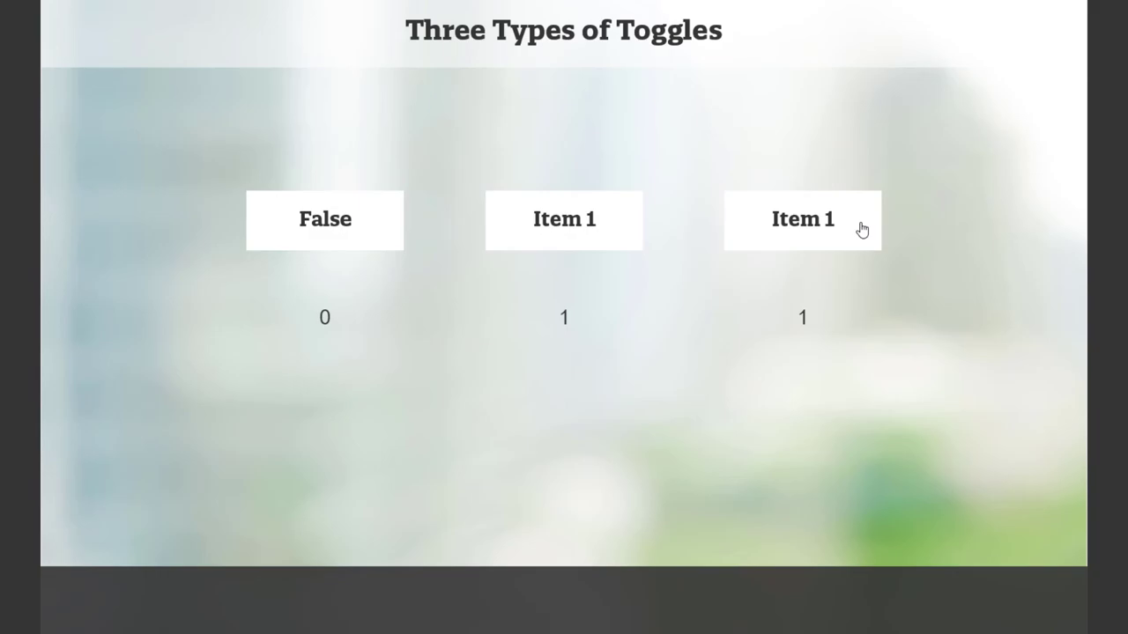